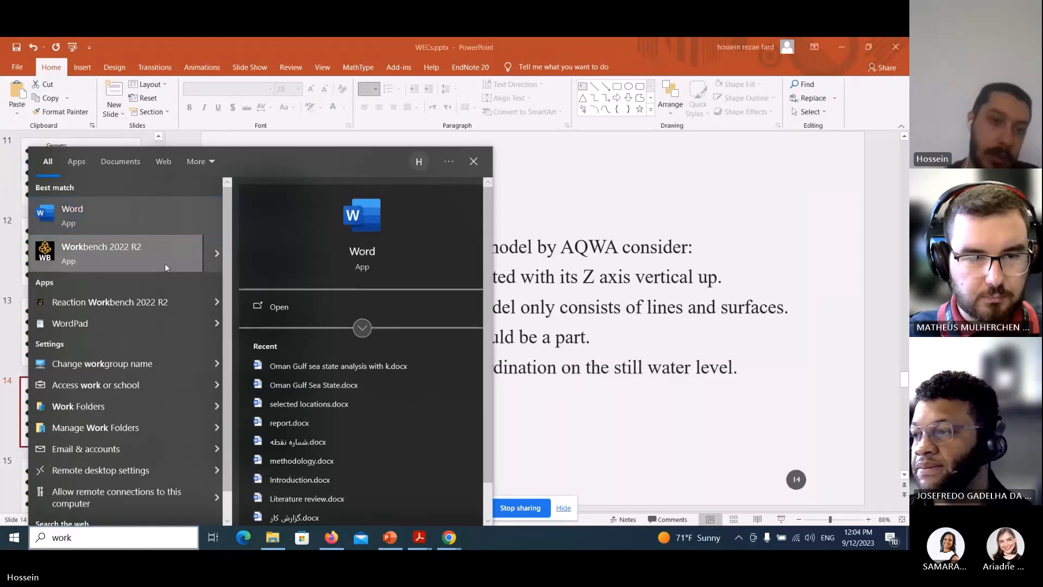
# - Launch Workbench 2022 R2 and maximize its window
pyautogui.click(164, 263)
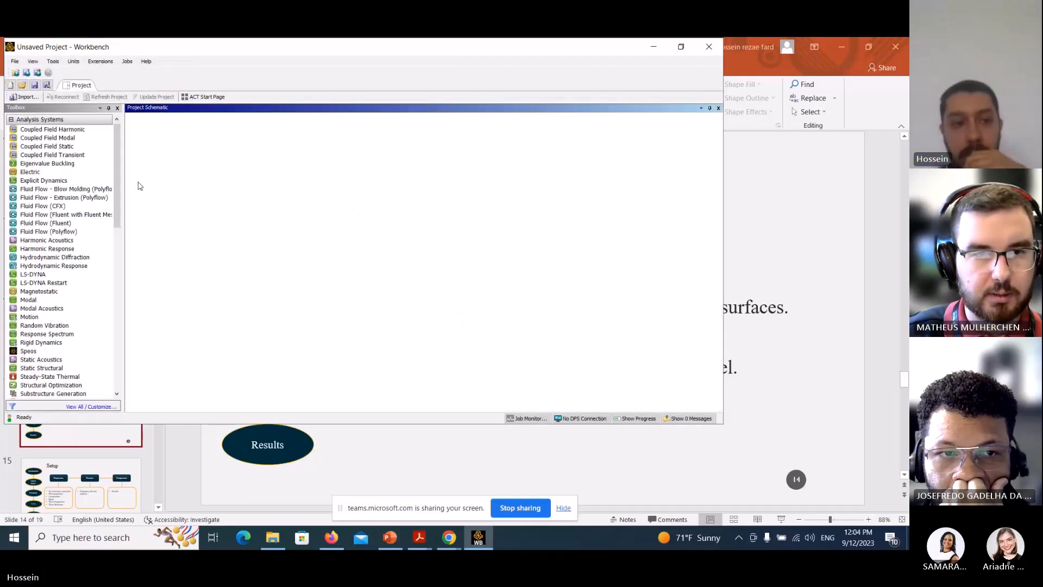
pyautogui.moveTo(117, 205)
pyautogui.mouseDown()
pyautogui.moveTo(116, 217)
pyautogui.moveTo(116, 206)
pyautogui.mouseUp()
pyautogui.click(113, 198)
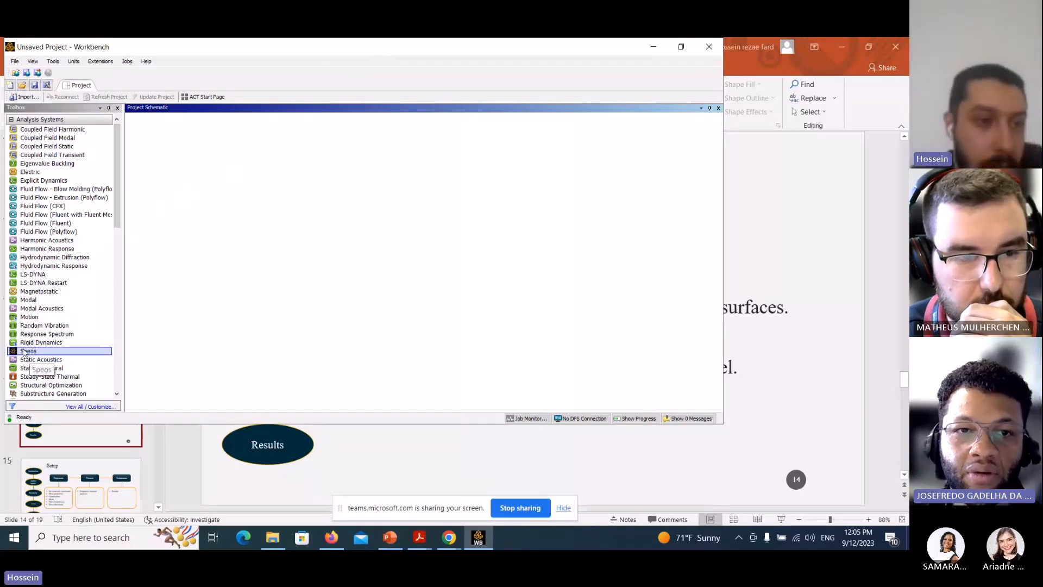
pyautogui.click(680, 47)
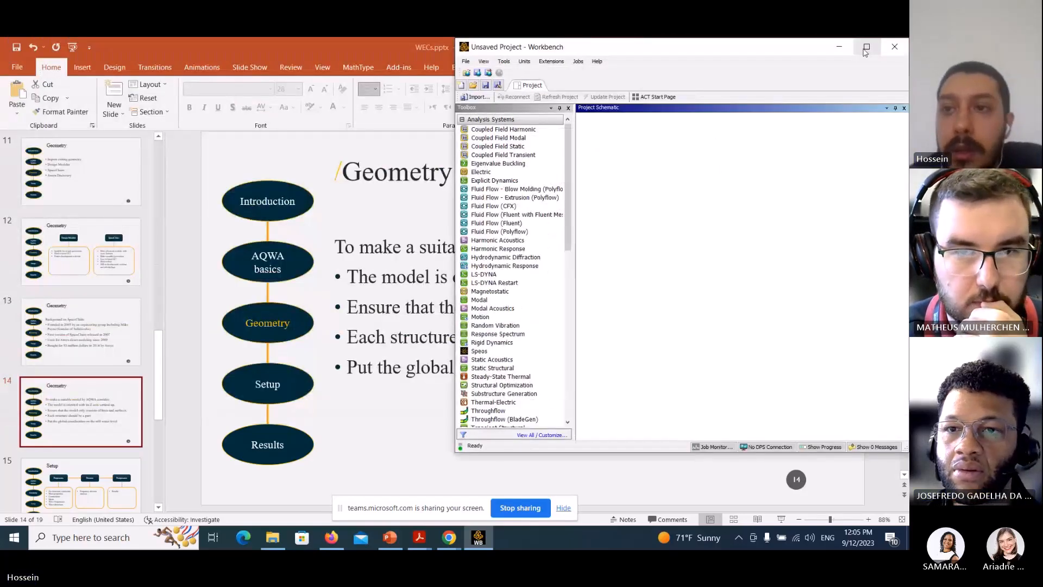
pyautogui.click(866, 46)
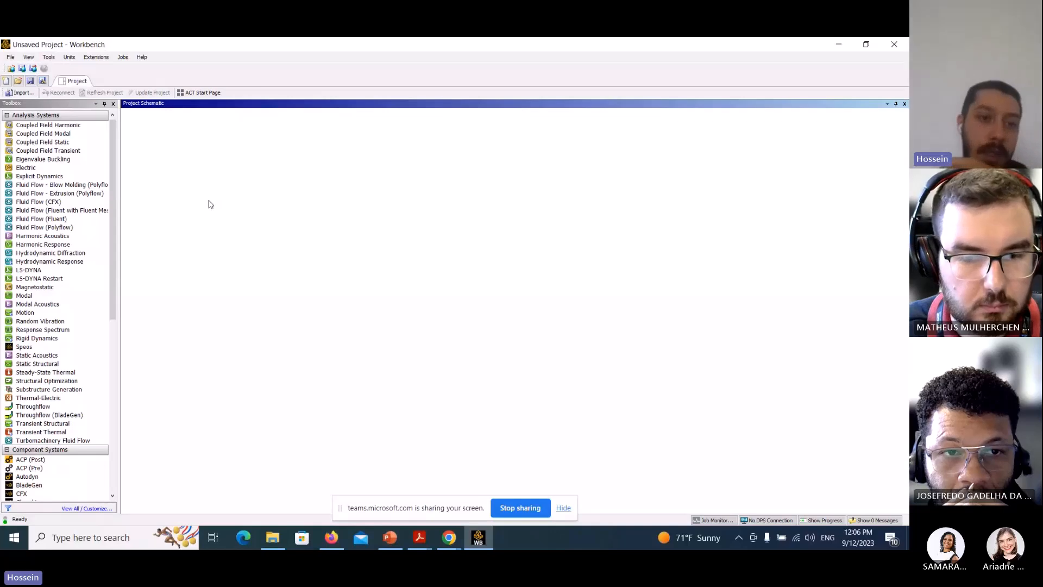
# - Add a Speos system to the project schematic and a Hydrodynamic Diffraction system that shares its geometry
pyautogui.click(49, 347)
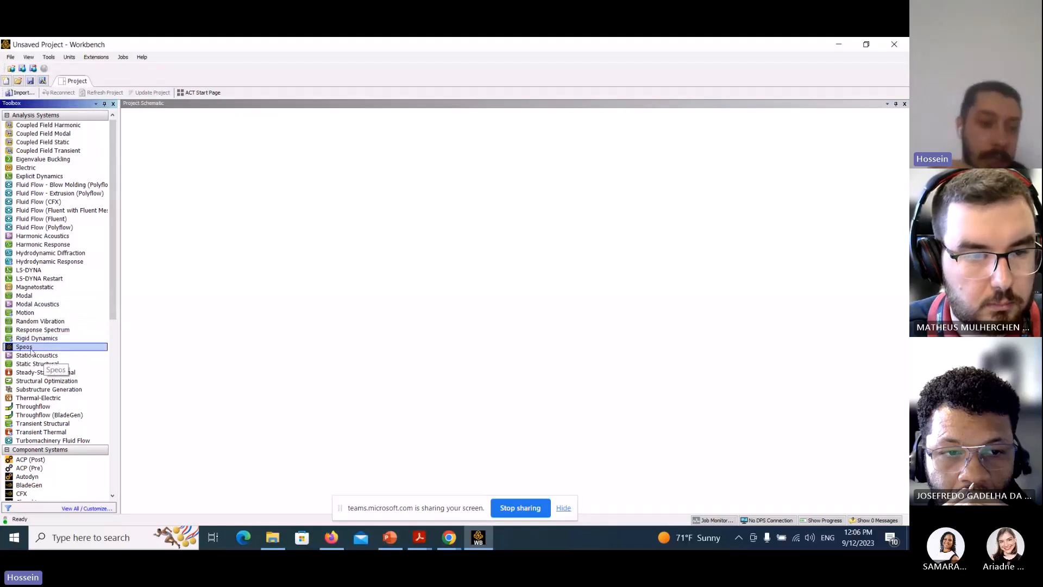
pyautogui.moveTo(28, 352); pyautogui.dragTo(176, 159)
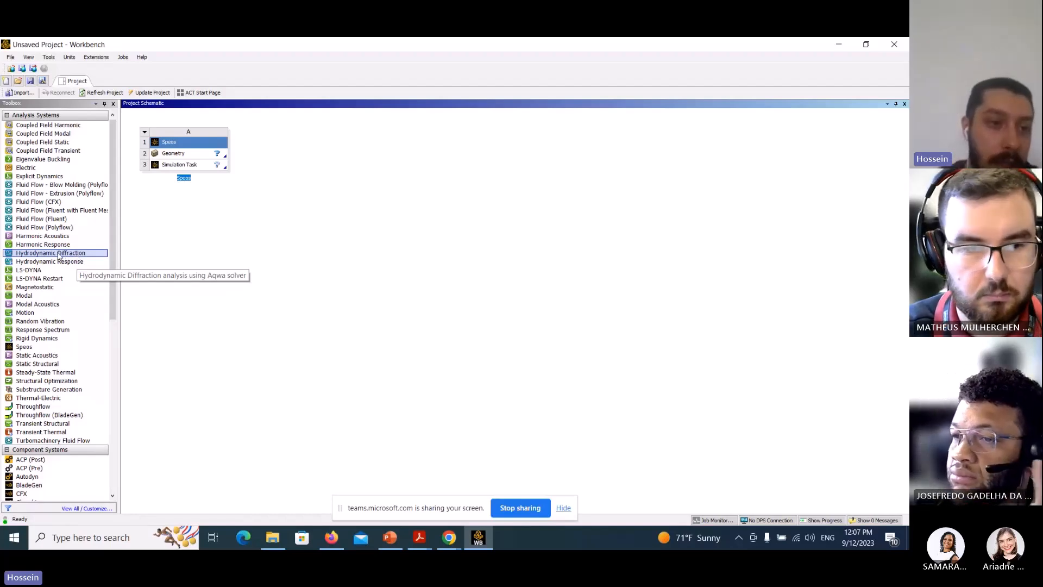
pyautogui.moveTo(56, 257); pyautogui.dragTo(199, 156)
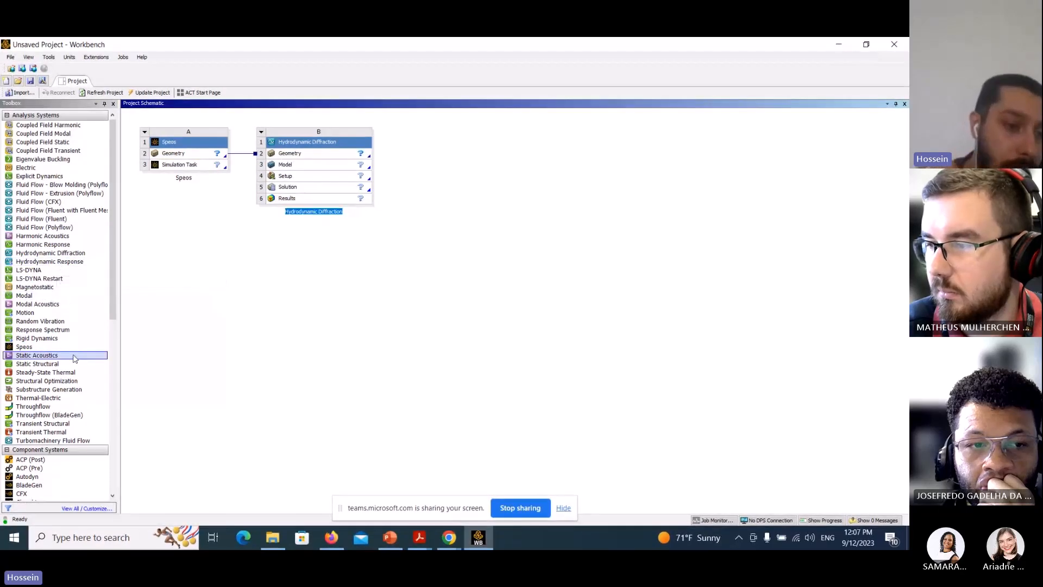
# - Add a standalone Static Structural system beside the Hydrodynamic Diffraction system
pyautogui.doubleClick(41, 363)
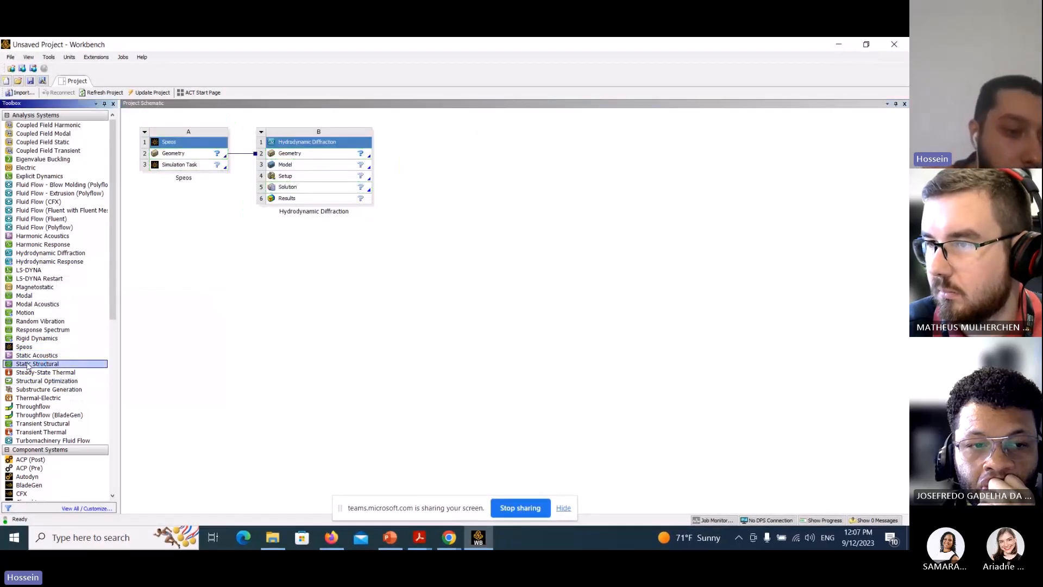
pyautogui.moveTo(42, 363); pyautogui.dragTo(456, 173)
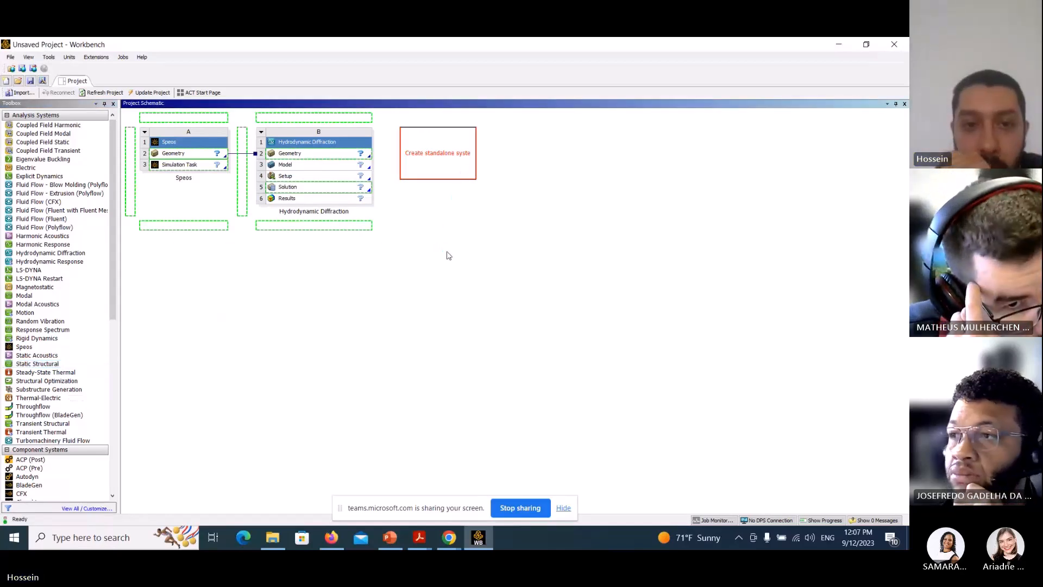
pyautogui.click(435, 163)
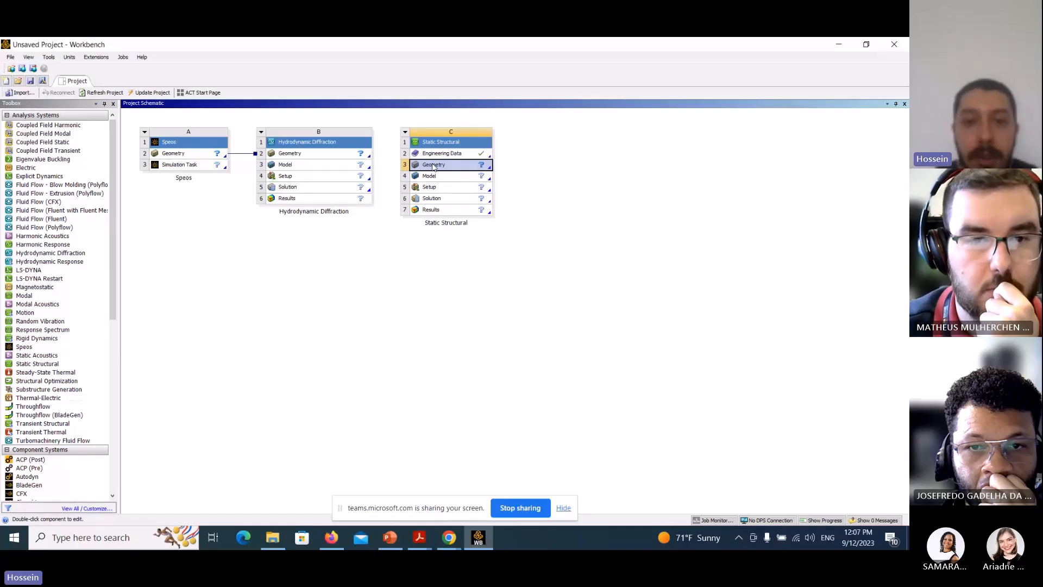
# - Examine the available geometry options of the Static Structural, Hydrodynamic Diffraction and Speos systems
pyautogui.rightClick(434, 166)
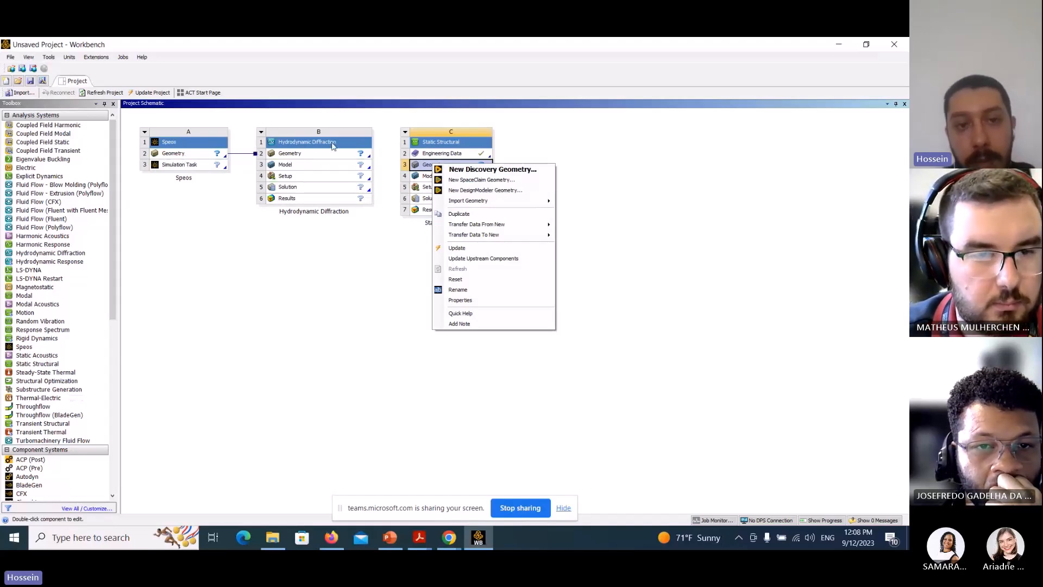
pyautogui.click(372, 255)
pyautogui.rightClick(329, 158)
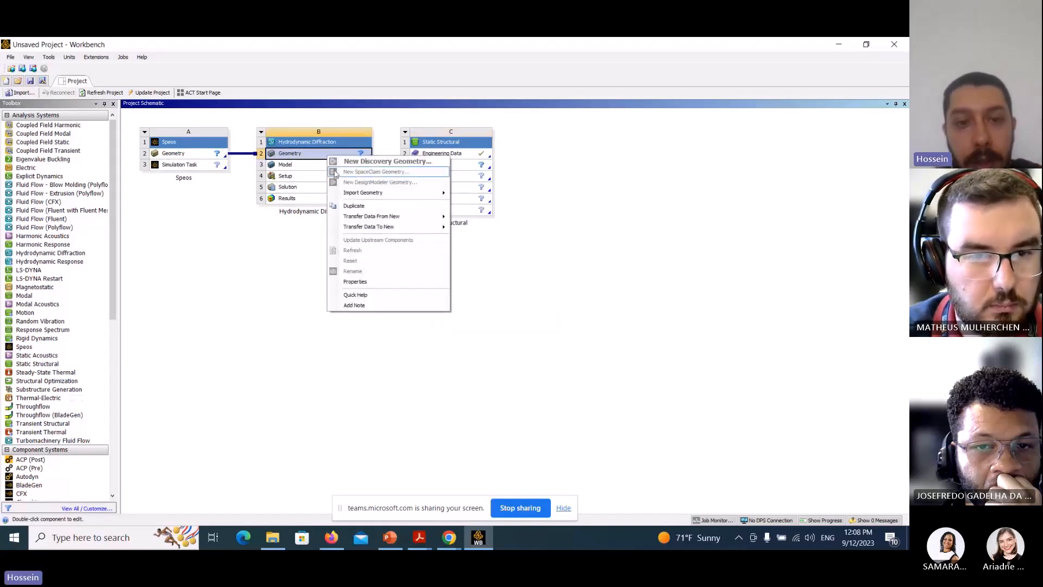
pyautogui.click(197, 158)
pyautogui.rightClick(197, 158)
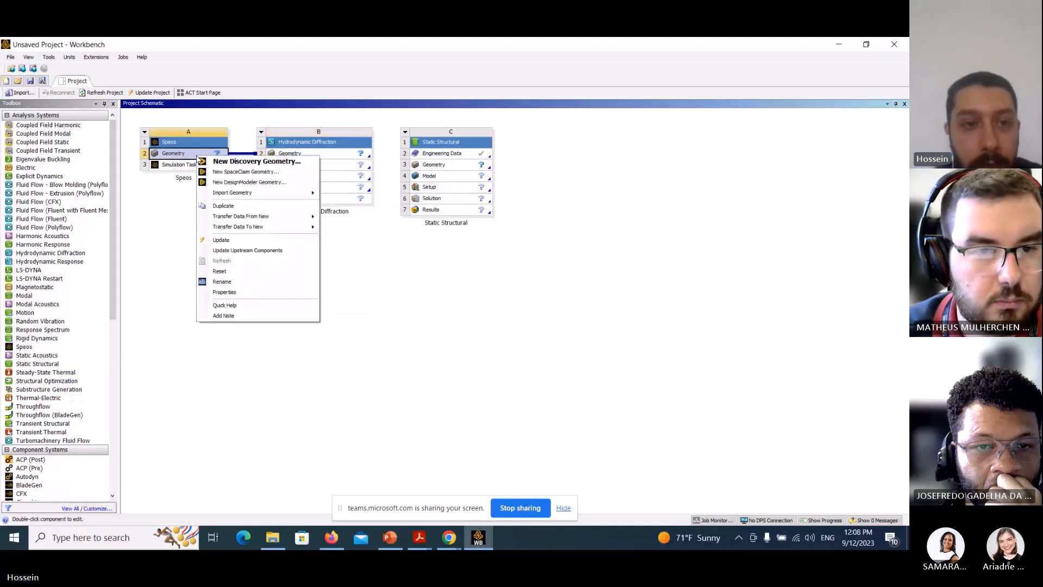
pyautogui.moveTo(258, 193)
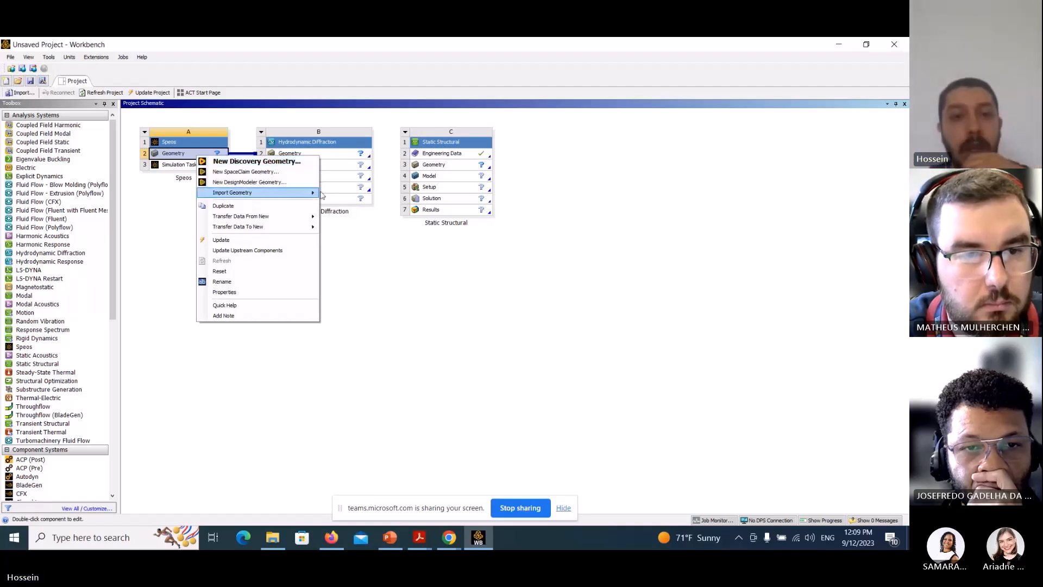
pyautogui.click(381, 253)
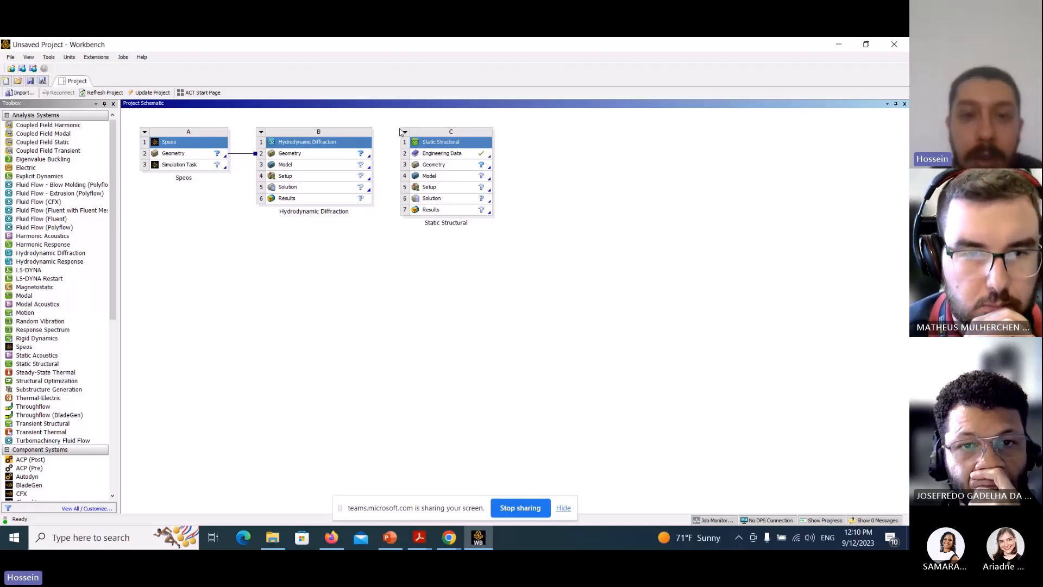
# - Delete the standalone Static Structural system from the project schematic
pyautogui.click(403, 132)
pyautogui.click(441, 215)
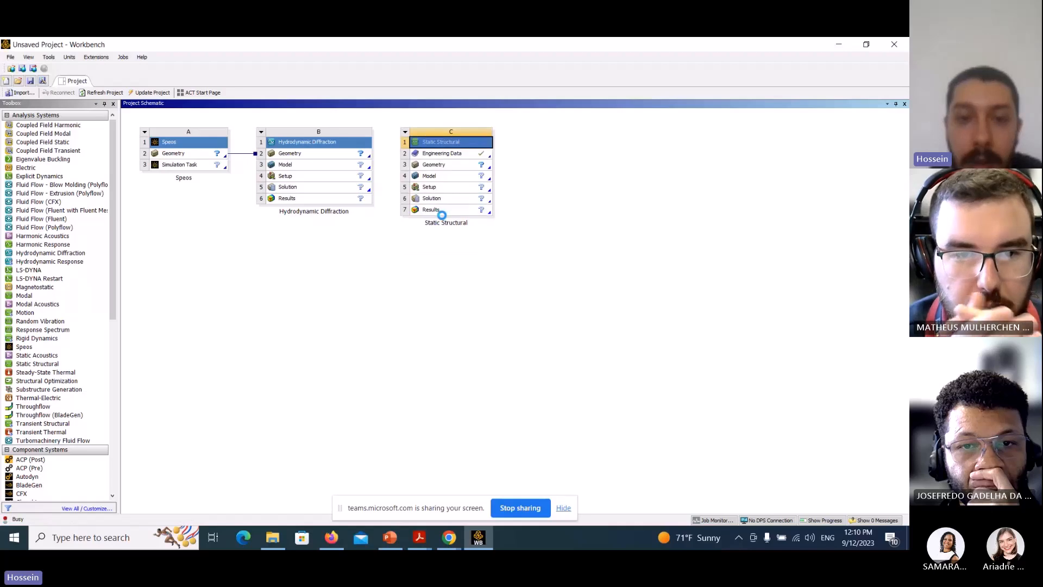
pyautogui.click(472, 306)
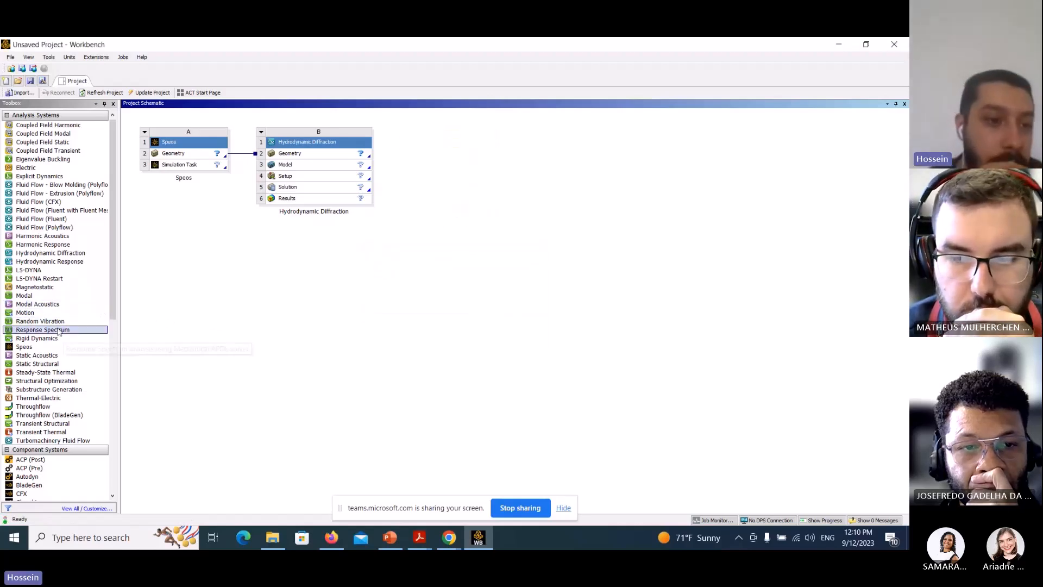
# - Add a Static Structural system linked to the Hydrodynamic Diffraction solution, sharing its geometry
pyautogui.click(43, 365)
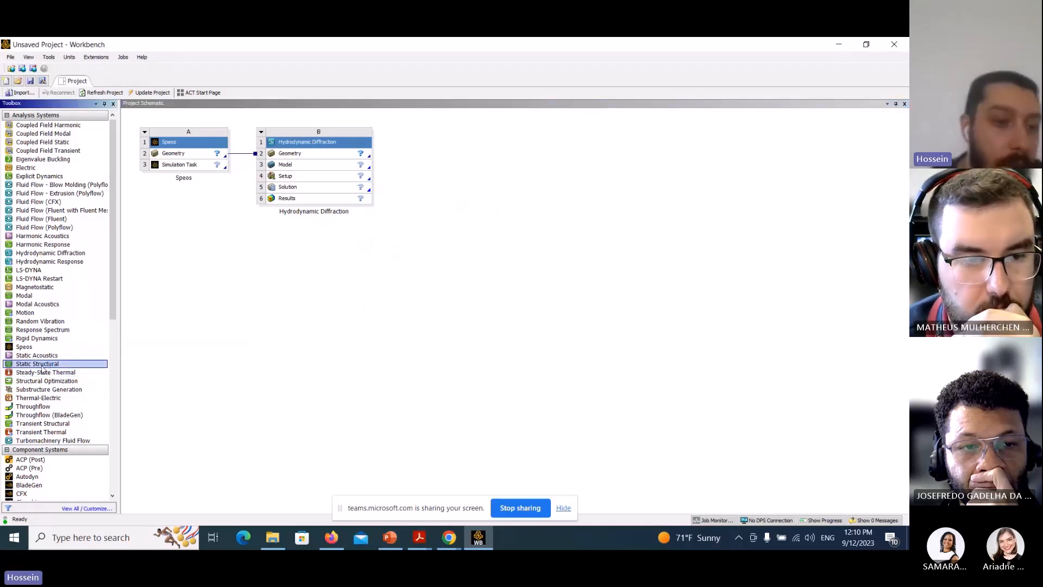
pyautogui.moveTo(42, 369); pyautogui.dragTo(346, 191)
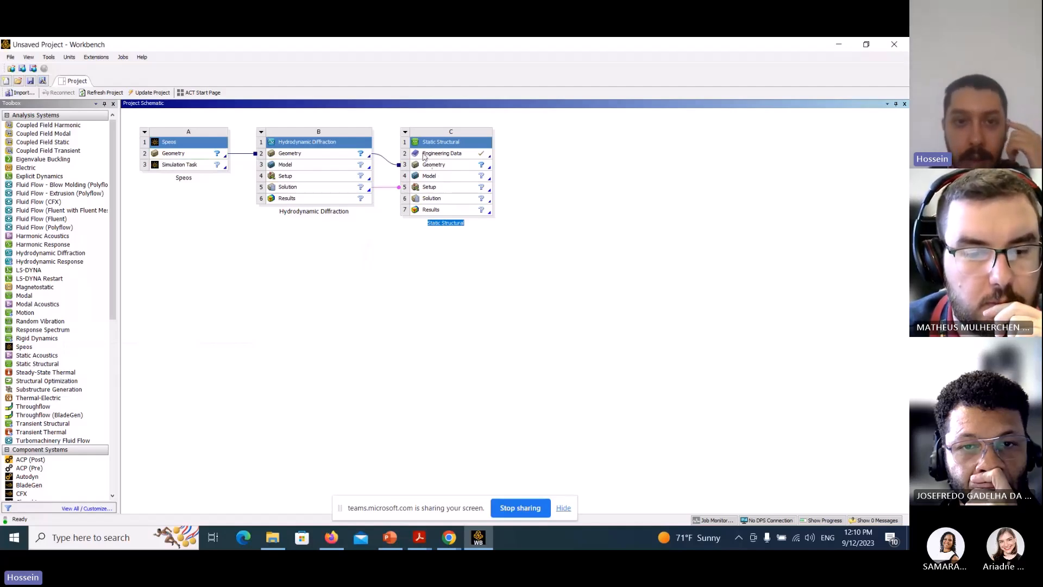
# - Delete the linked Static Structural system and accept the loss of its unshared data
pyautogui.click(410, 132)
pyautogui.rightClick(409, 132)
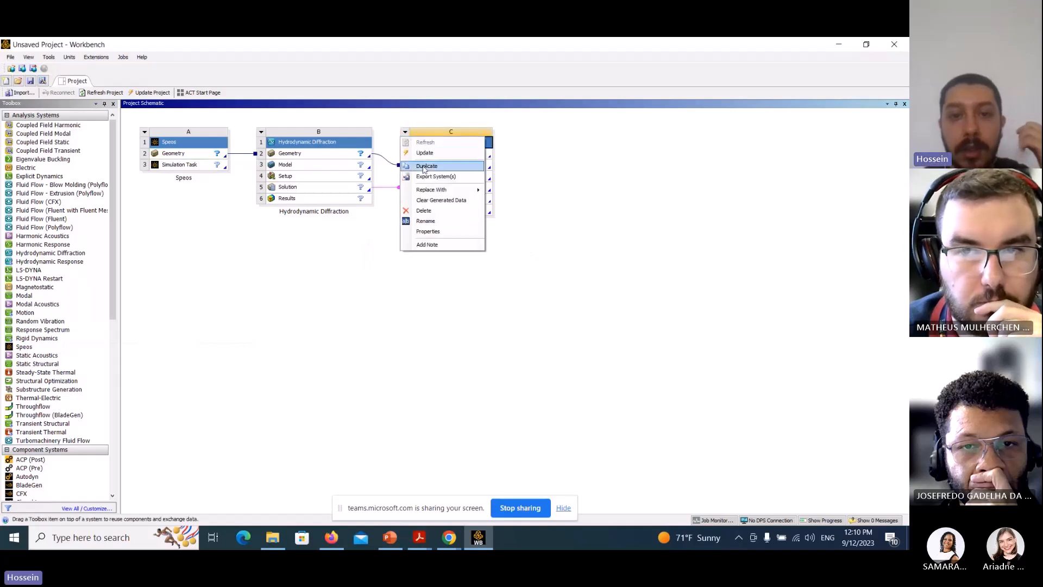
pyautogui.click(435, 209)
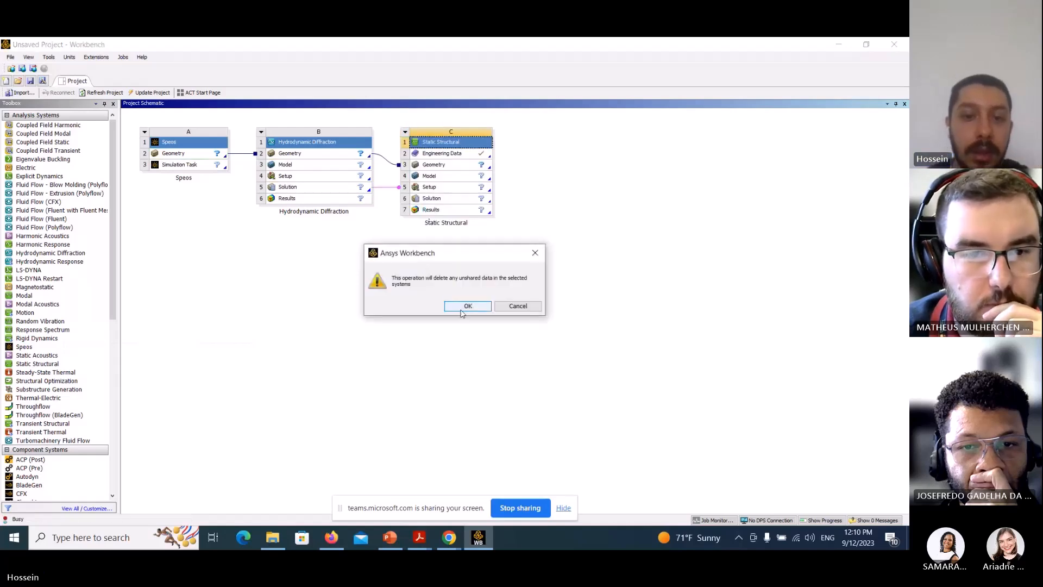
pyautogui.click(459, 305)
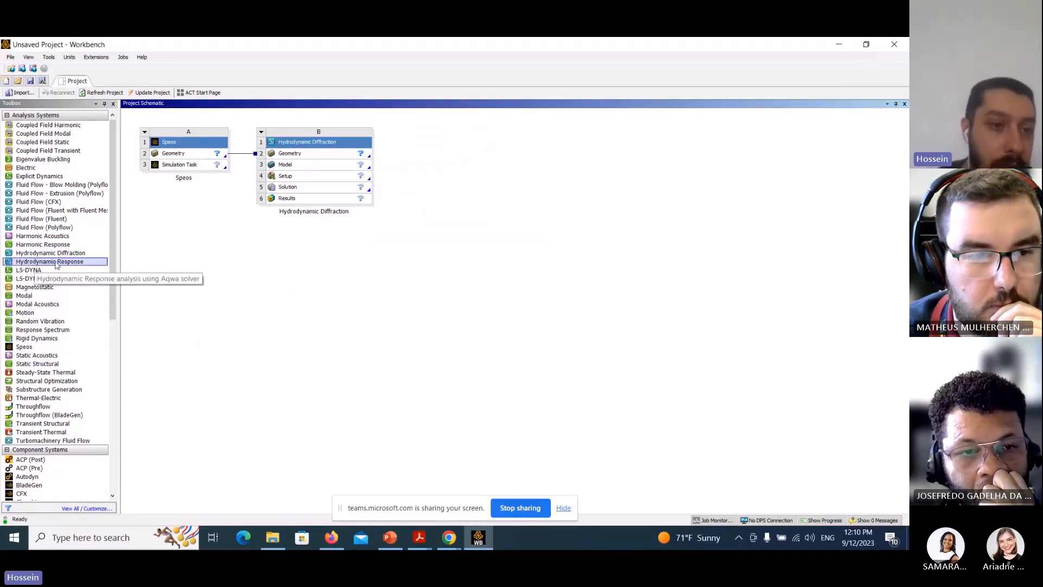
# - Add a Hydrodynamic Response system linked to the geometry, model and solution of the Hydrodynamic Diffraction system
pyautogui.click(39, 263)
pyautogui.moveTo(45, 265); pyautogui.dragTo(330, 189)
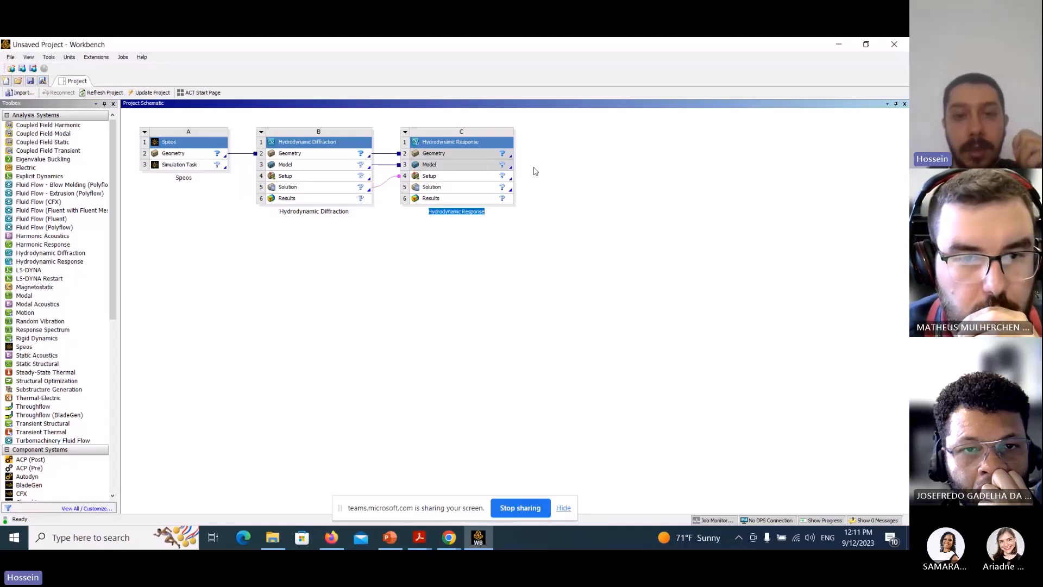
# - Delete the Hydrodynamic Response system from the project schematic
pyautogui.click(405, 132)
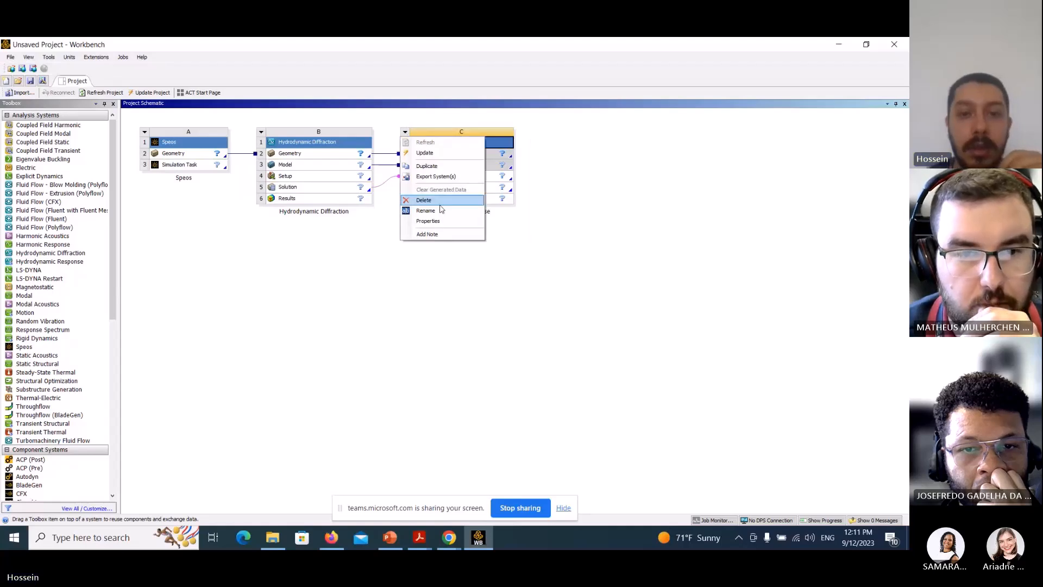
pyautogui.click(441, 209)
pyautogui.click(452, 305)
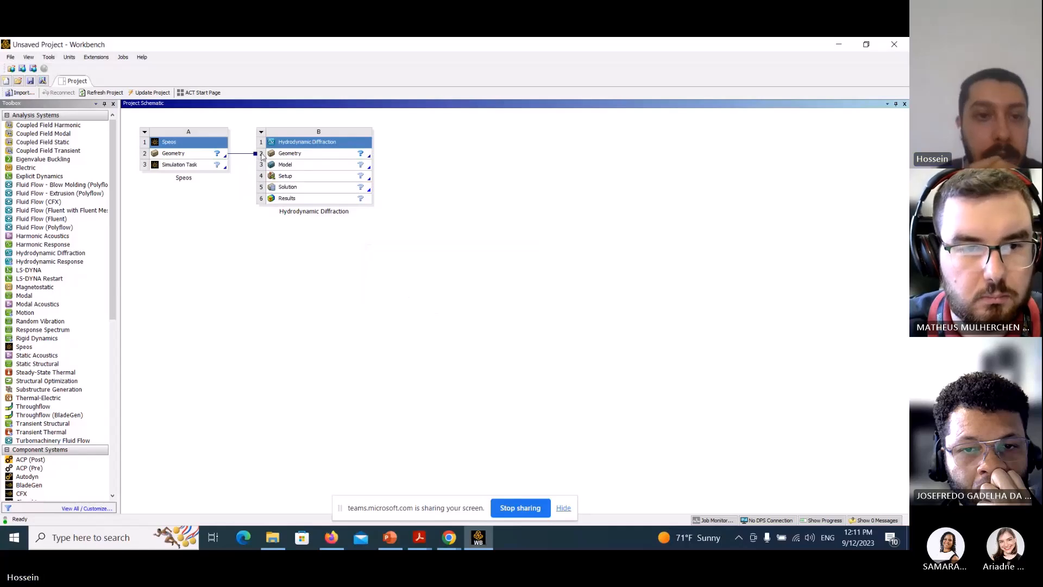
# - Delete the Hydrodynamic Diffraction system, leaving only the Speos system in the schematic
pyautogui.click(261, 132)
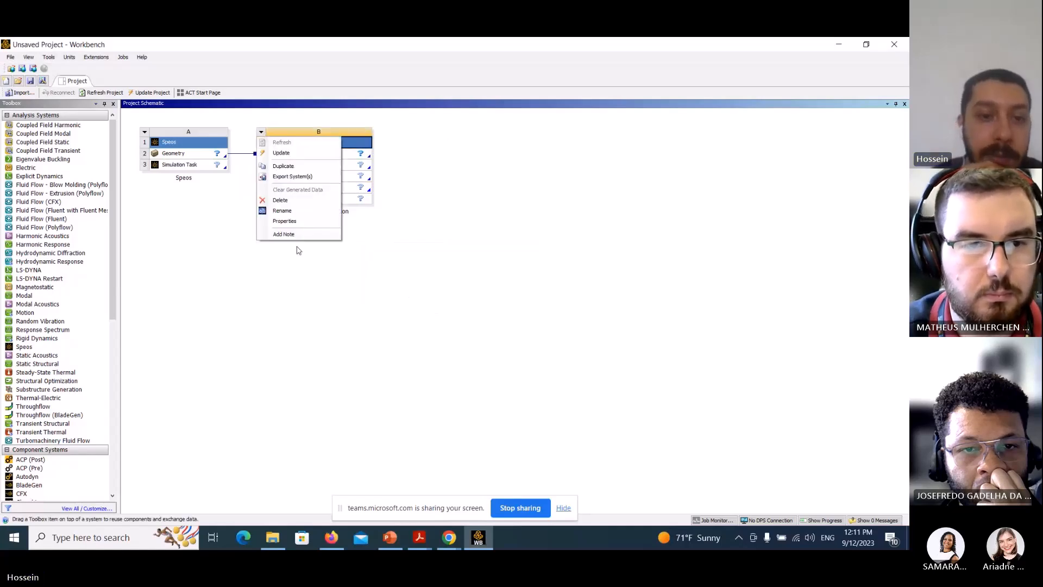
pyautogui.click(283, 201)
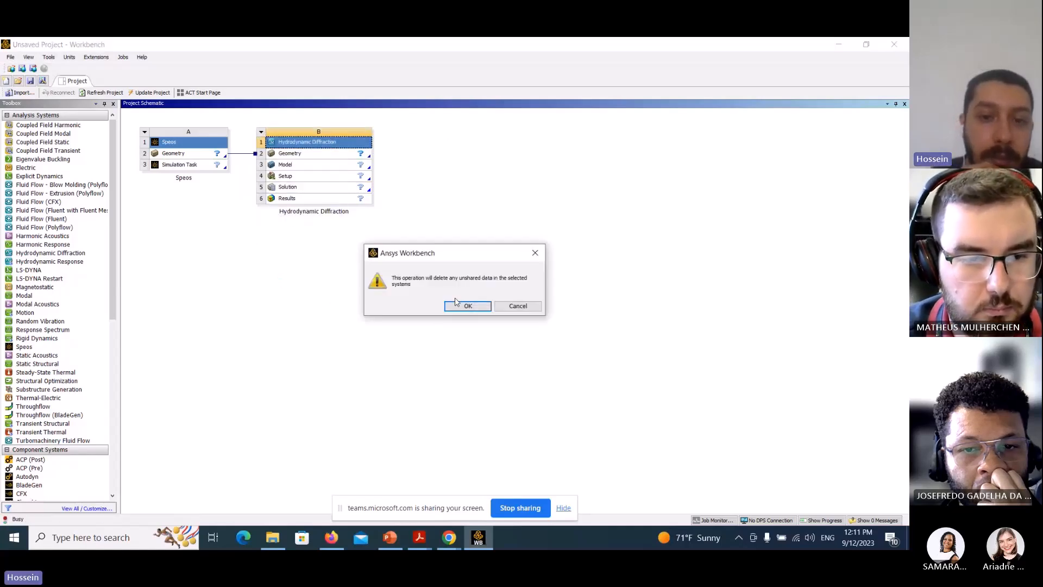
pyautogui.click(466, 306)
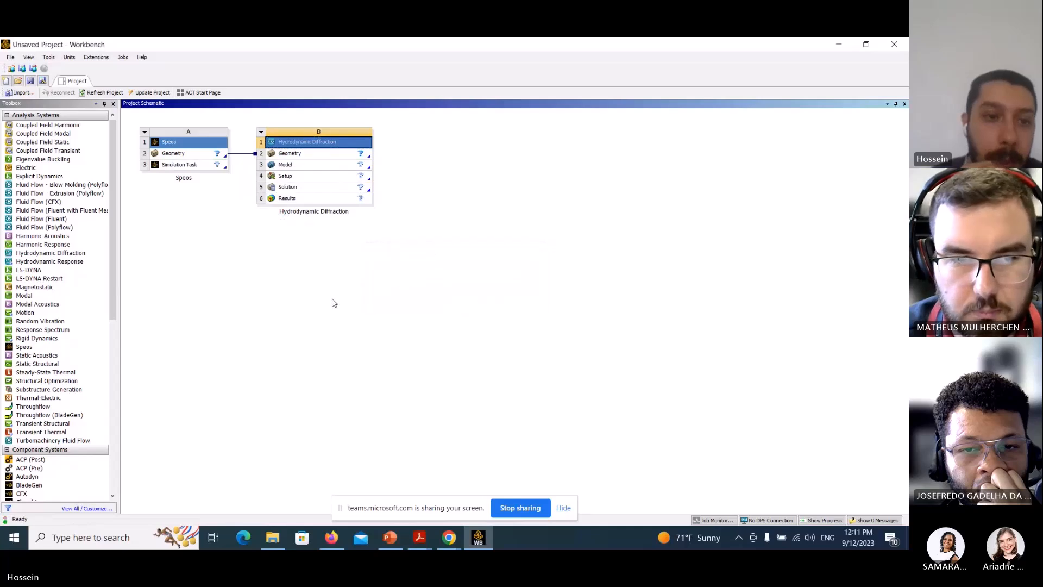
# - Create a new SpaceClaim geometry for the Speos system
pyautogui.click(171, 155)
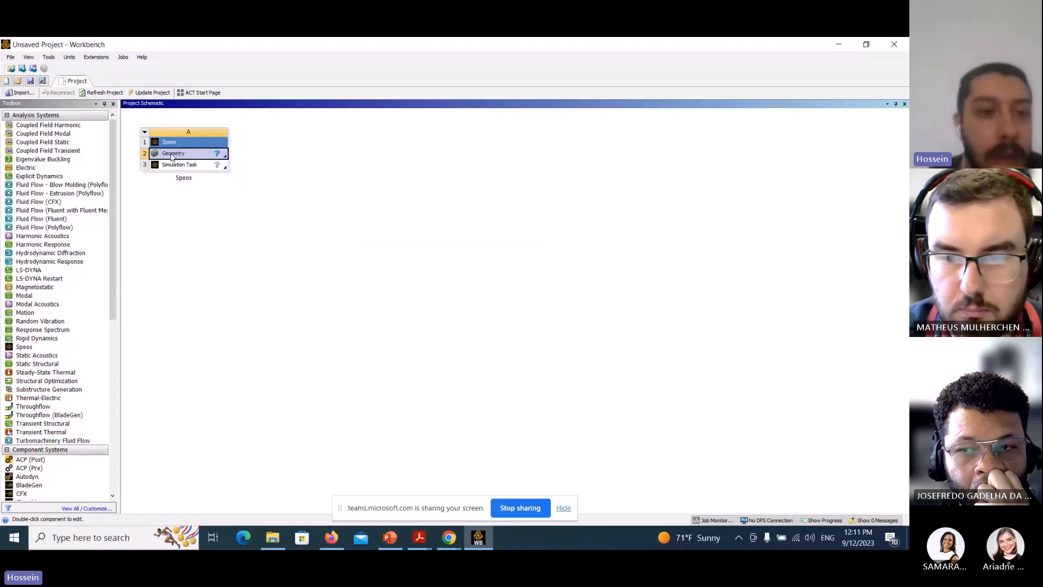
pyautogui.rightClick(172, 155)
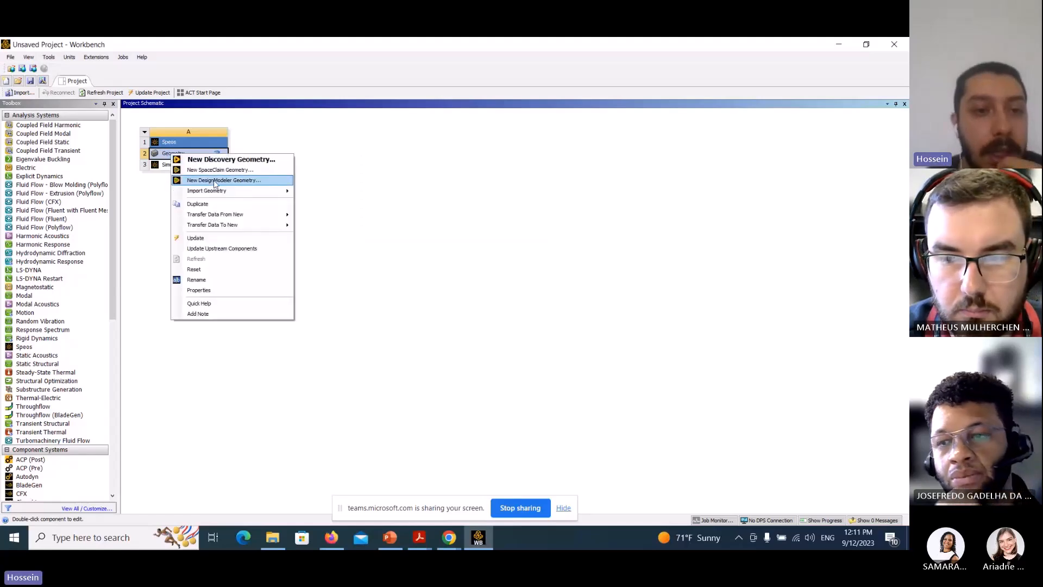
pyautogui.click(140, 190)
pyautogui.click(173, 156)
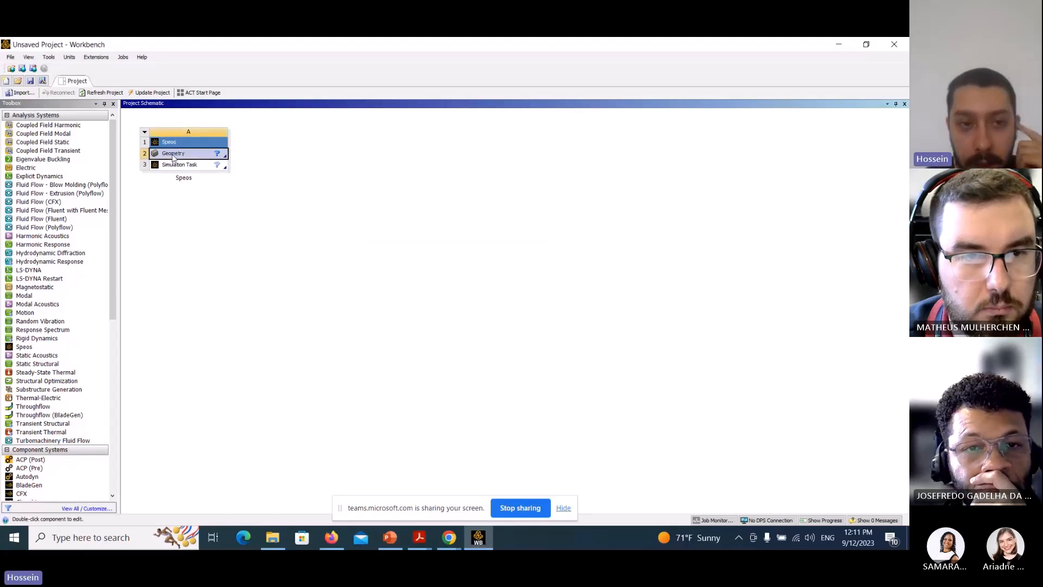
pyautogui.rightClick(174, 156)
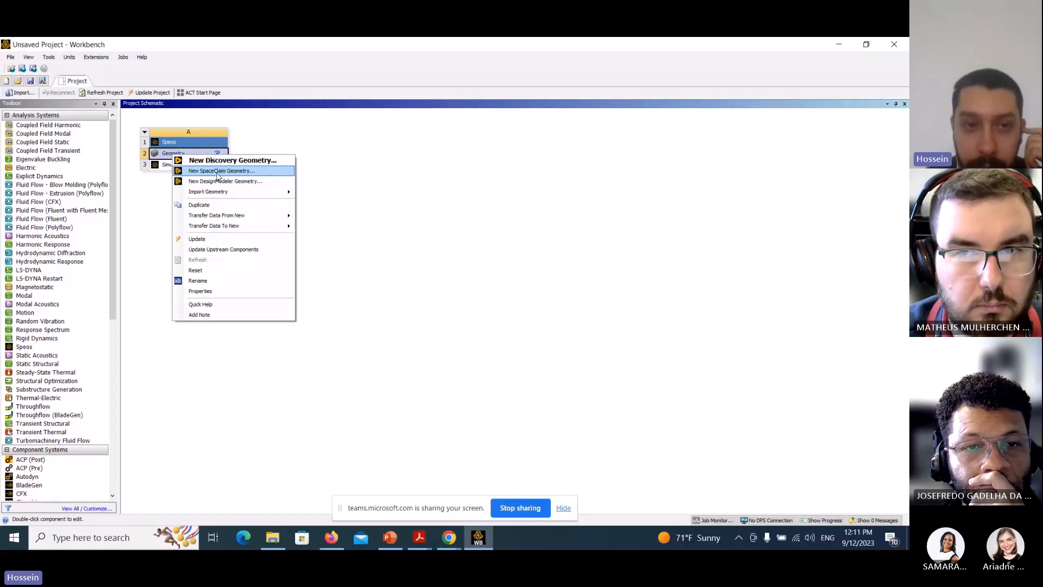
pyautogui.click(217, 172)
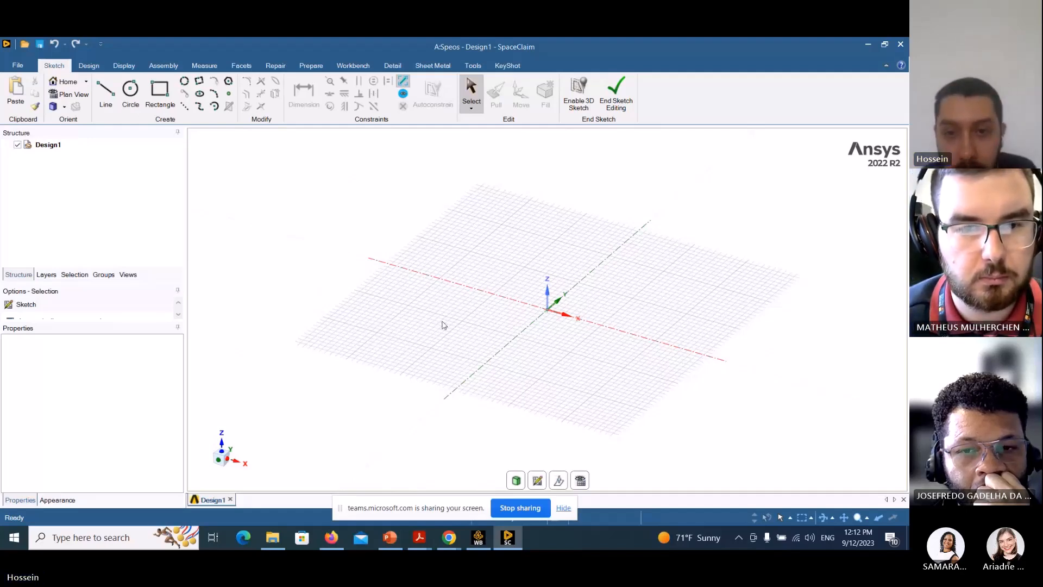
pyautogui.click(29, 66)
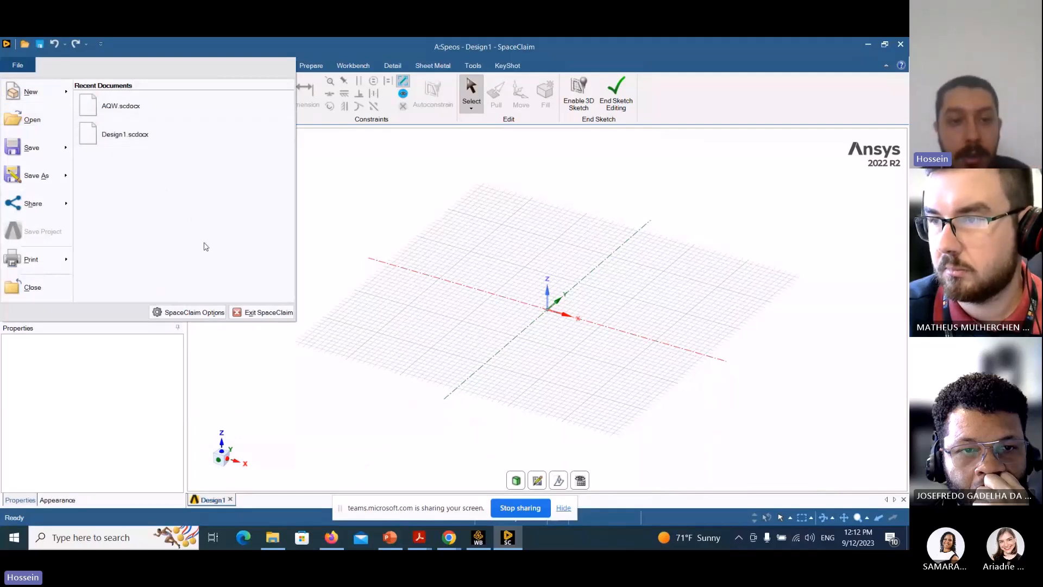
pyautogui.click(374, 250)
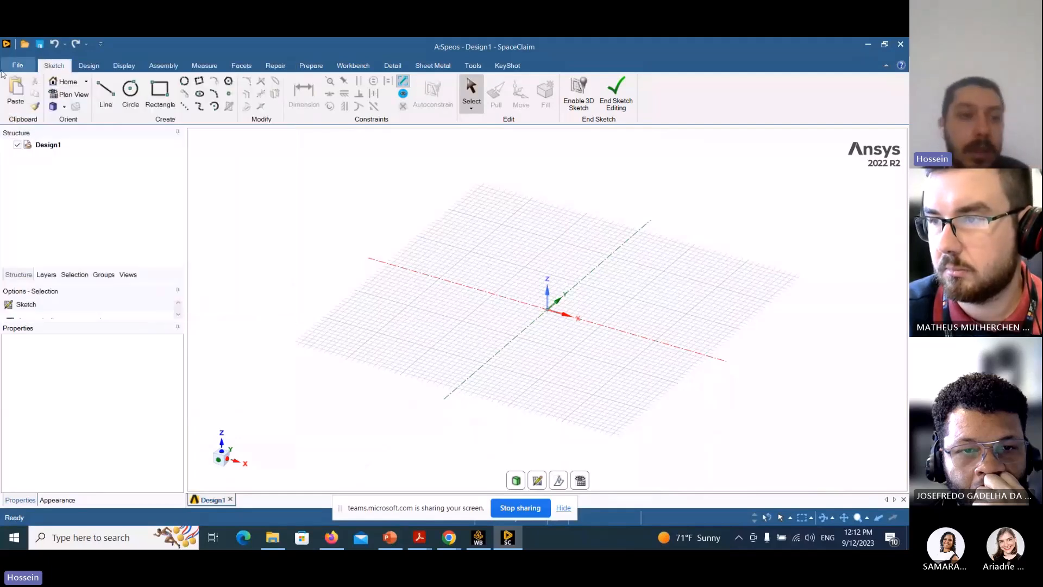
# - Review the advanced settings and the available length units in the SpaceClaim options
pyautogui.click(18, 65)
pyautogui.click(183, 314)
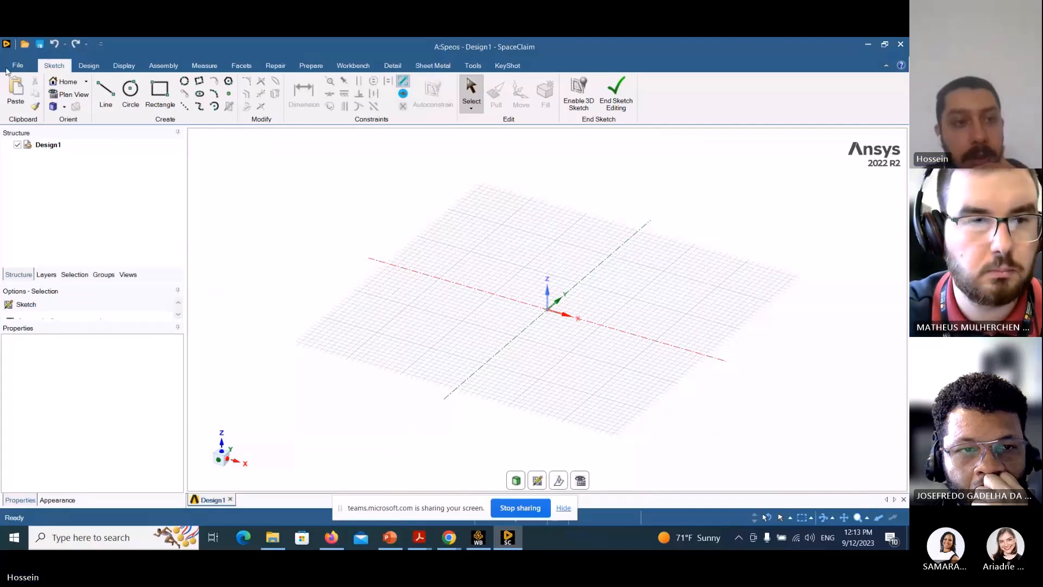
pyautogui.click(17, 65)
pyautogui.click(179, 317)
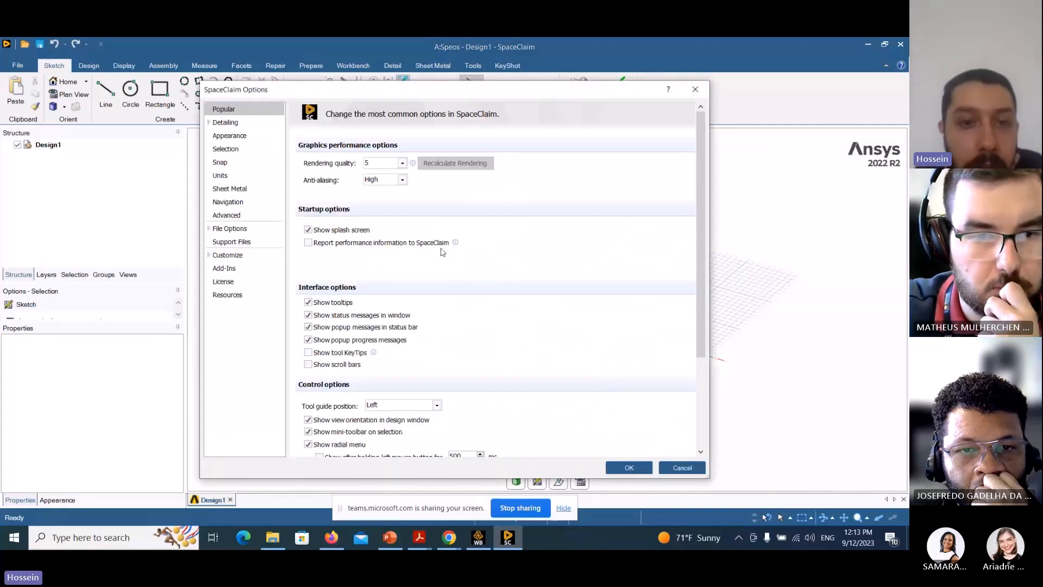
pyautogui.click(244, 217)
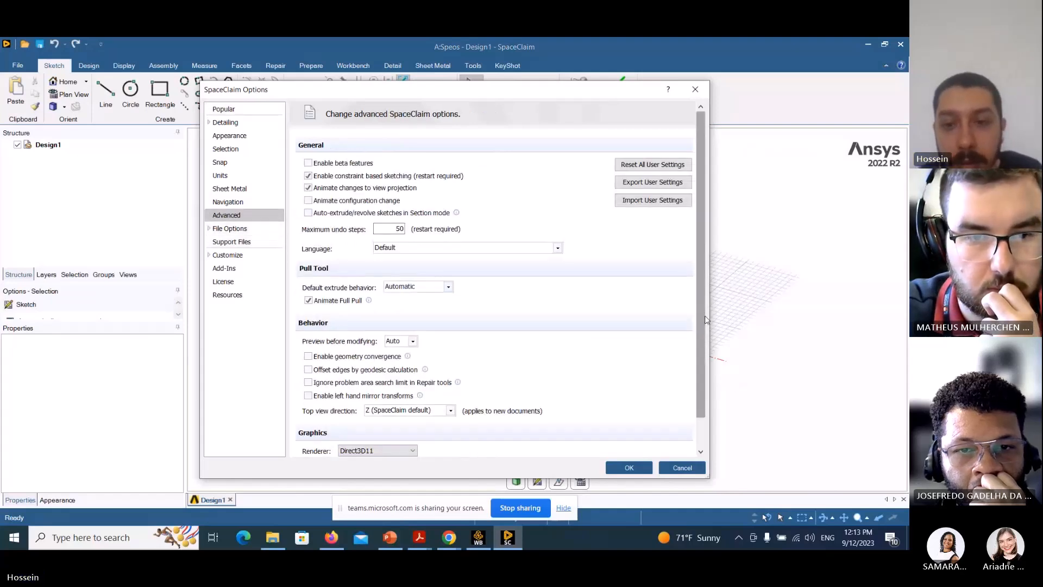
pyautogui.moveTo(701, 311); pyautogui.dragTo(421, 200)
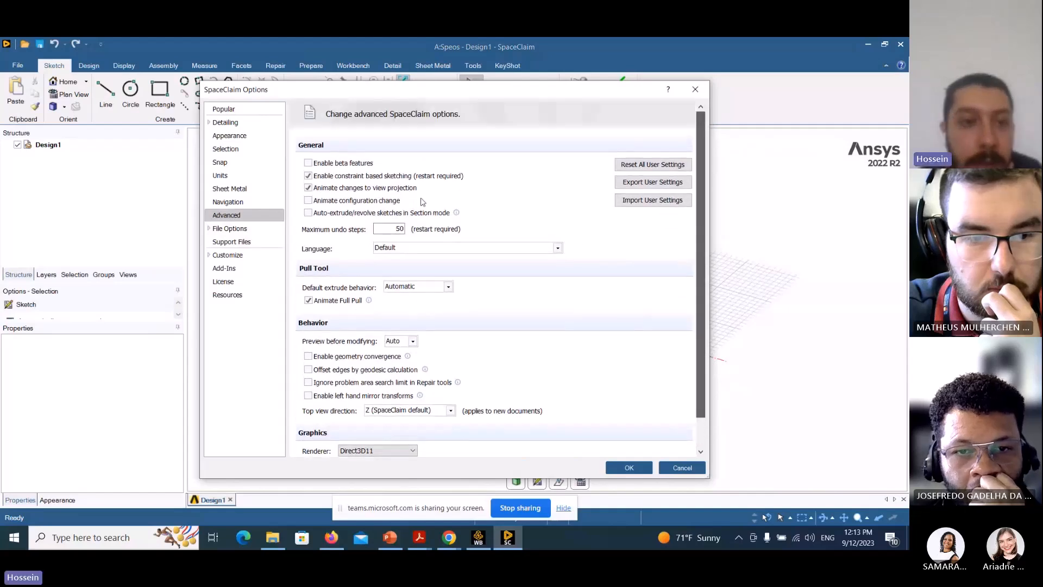
pyautogui.click(252, 175)
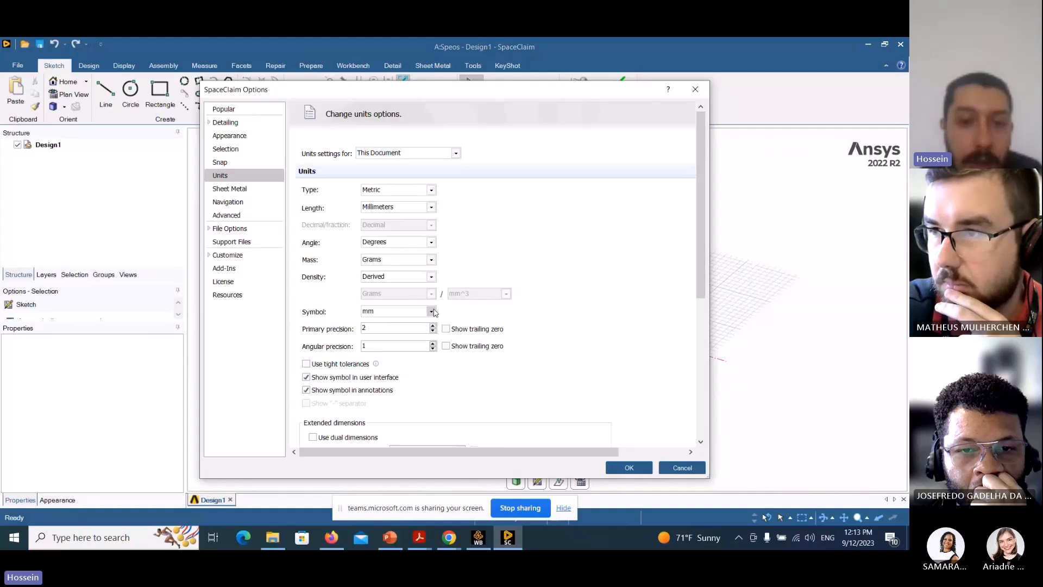
pyautogui.click(433, 207)
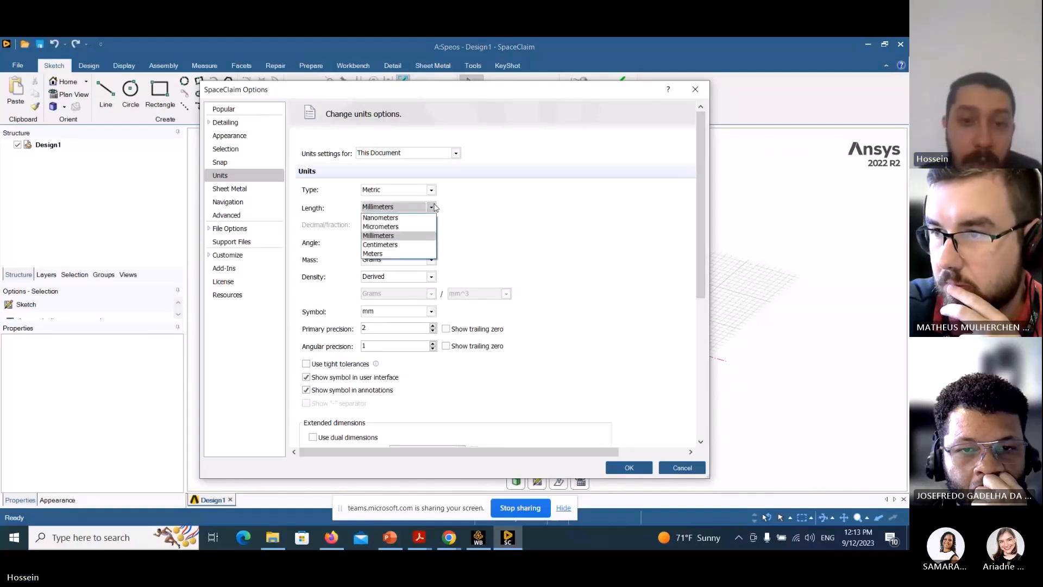
pyautogui.click(492, 215)
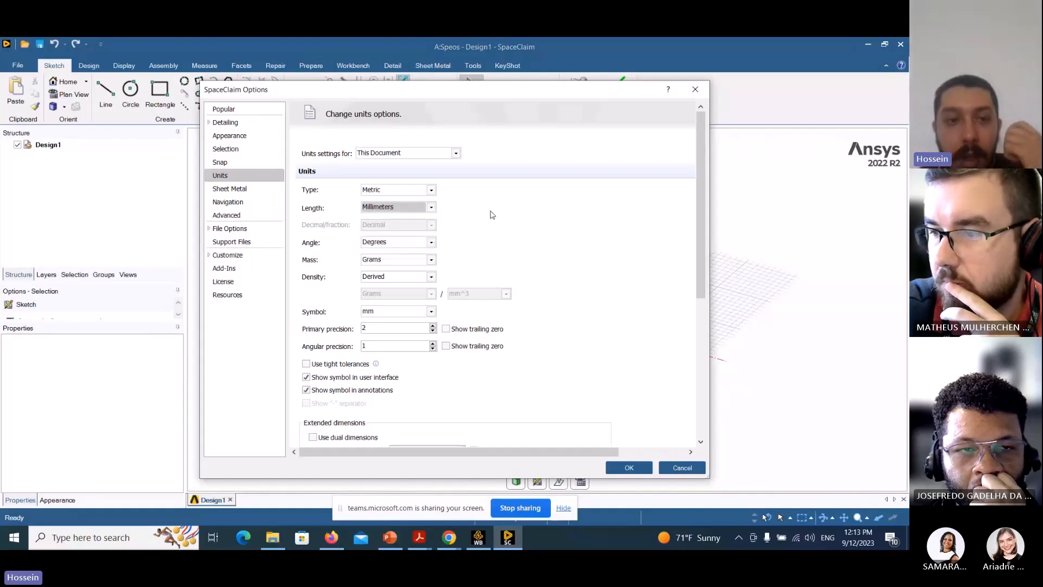
# - Examine the advanced options and the choices for top view direction, keeping Z (SpaceClaim default), and close the options
pyautogui.click(226, 216)
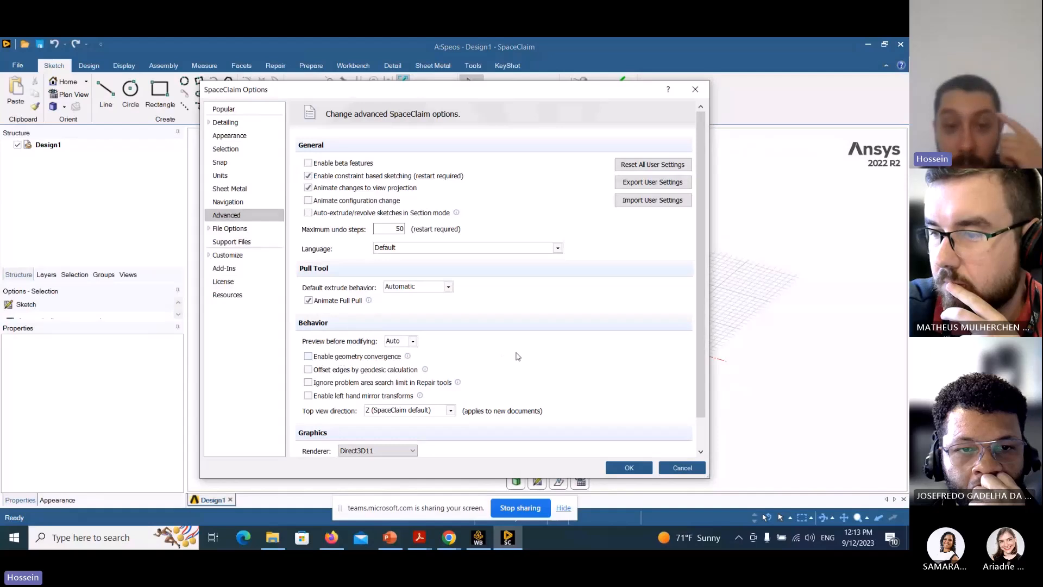
pyautogui.scroll(-2, 517, 357)
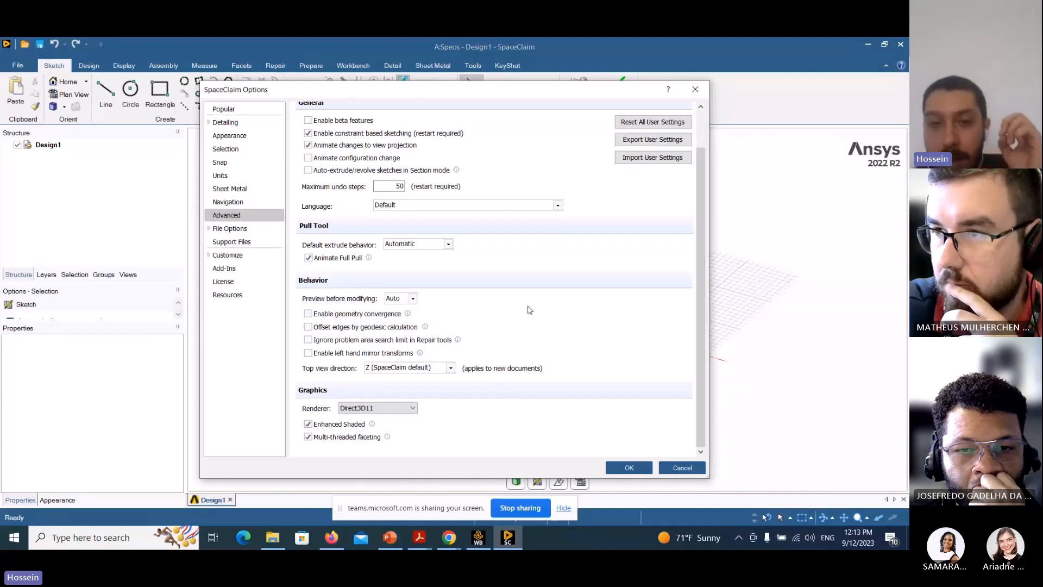
pyautogui.moveTo(552, 93); pyautogui.dragTo(334, 96)
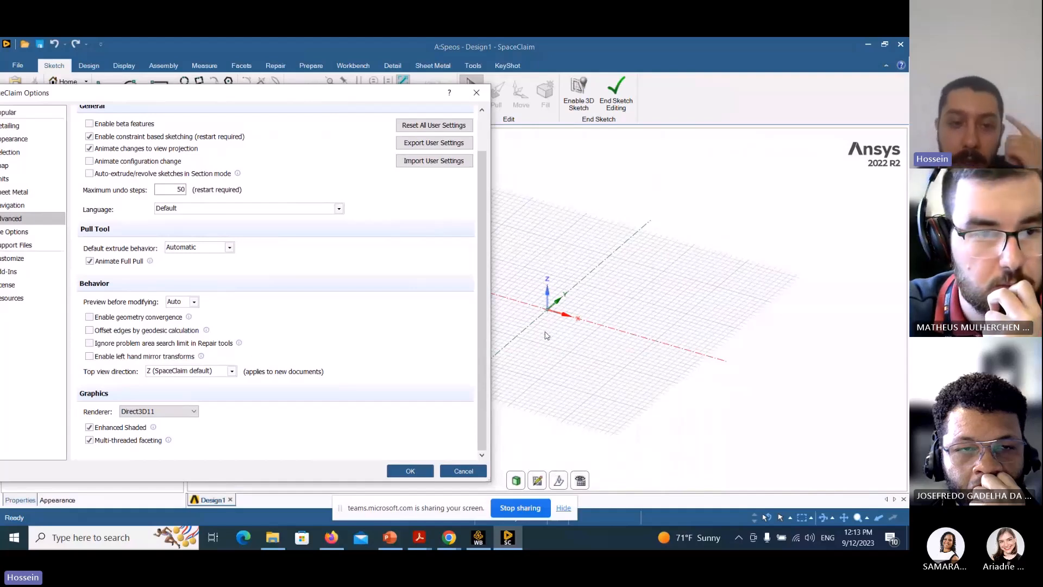
pyautogui.click(231, 371)
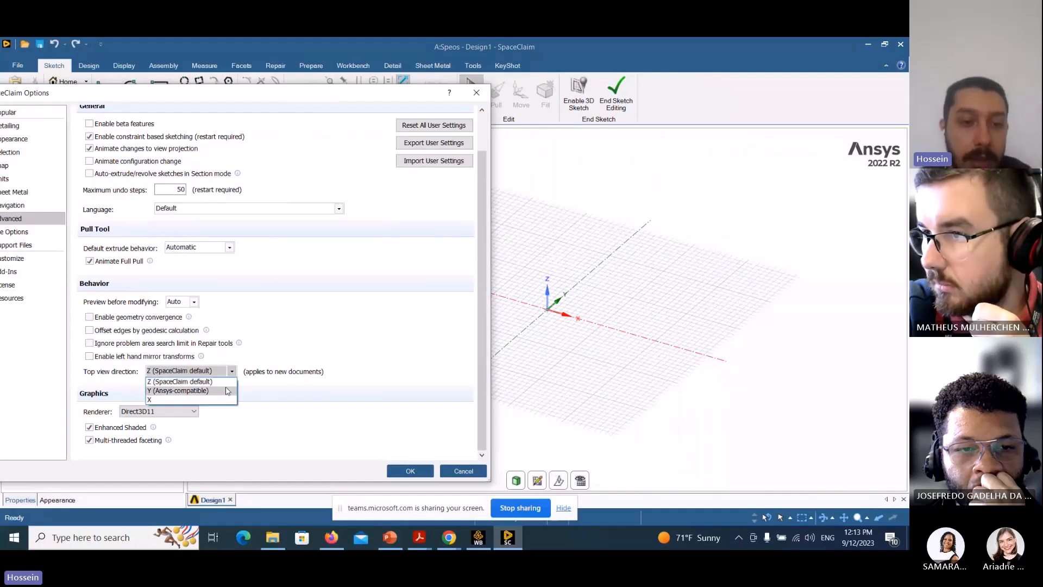
pyautogui.click(290, 334)
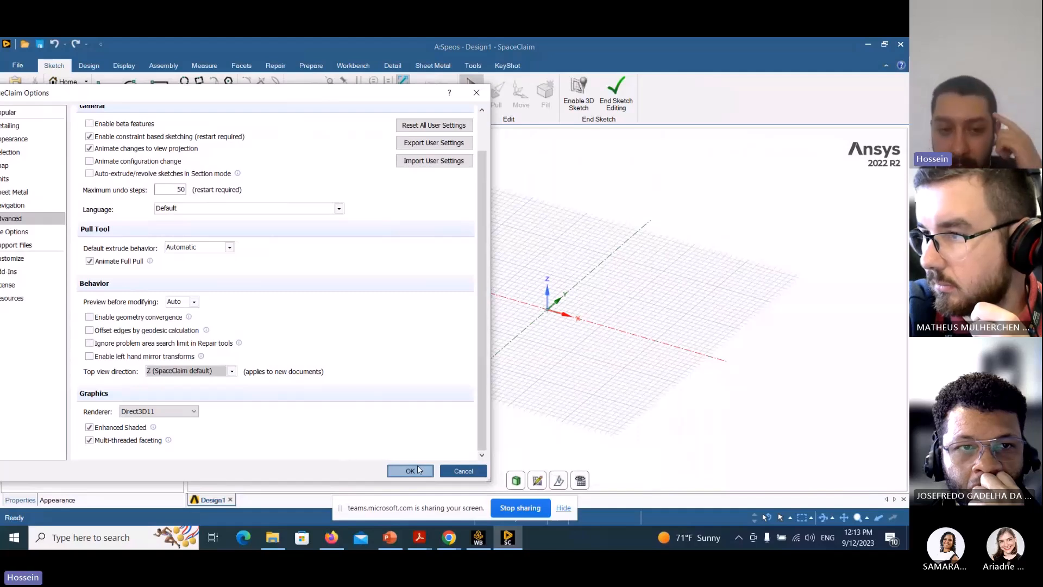
pyautogui.click(418, 470)
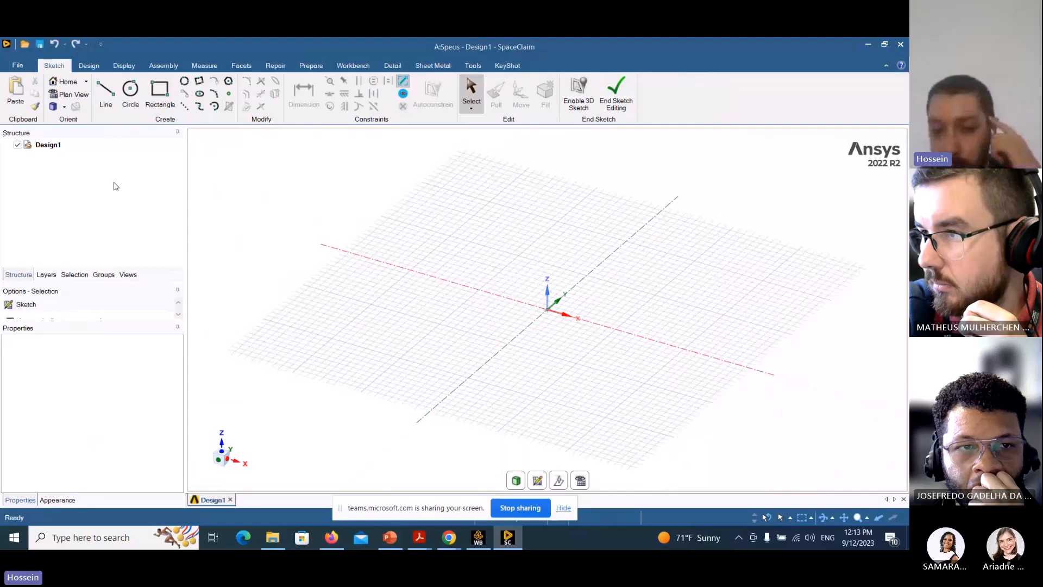
# - Create a new component named wec under Design1 and select it
pyautogui.rightClick(45, 146)
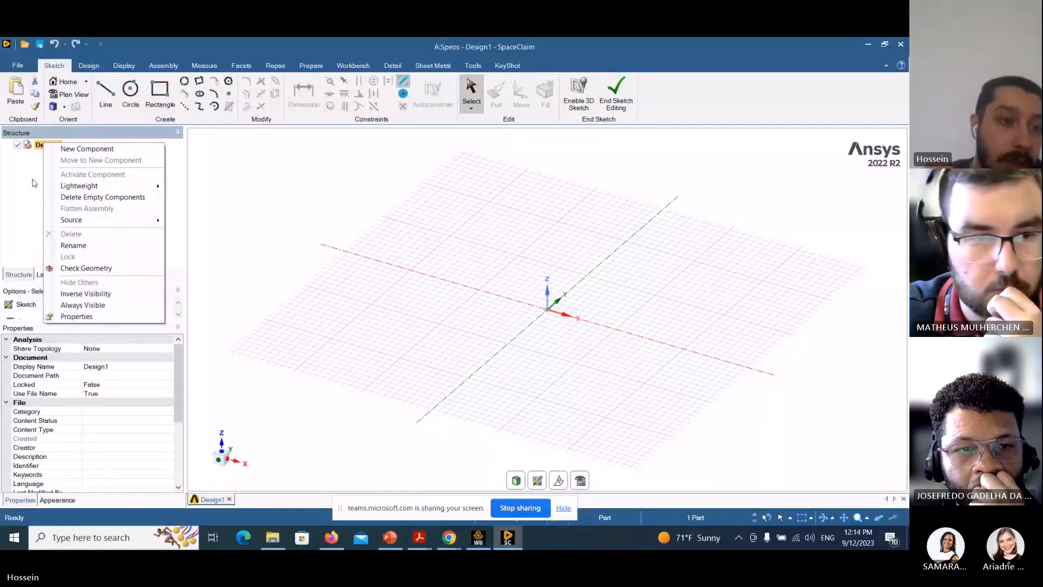
pyautogui.click(33, 186)
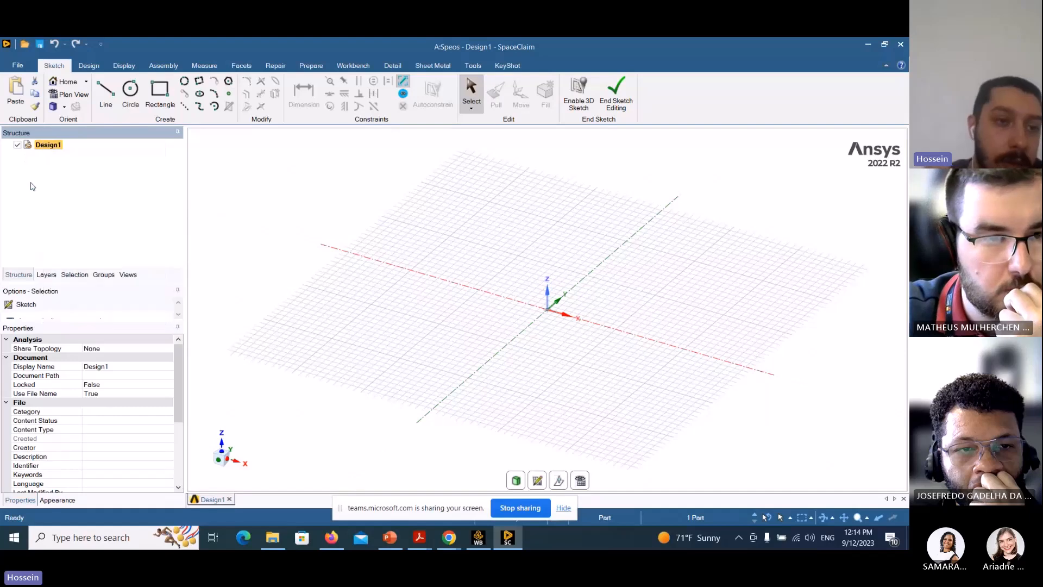
pyautogui.rightClick(49, 150)
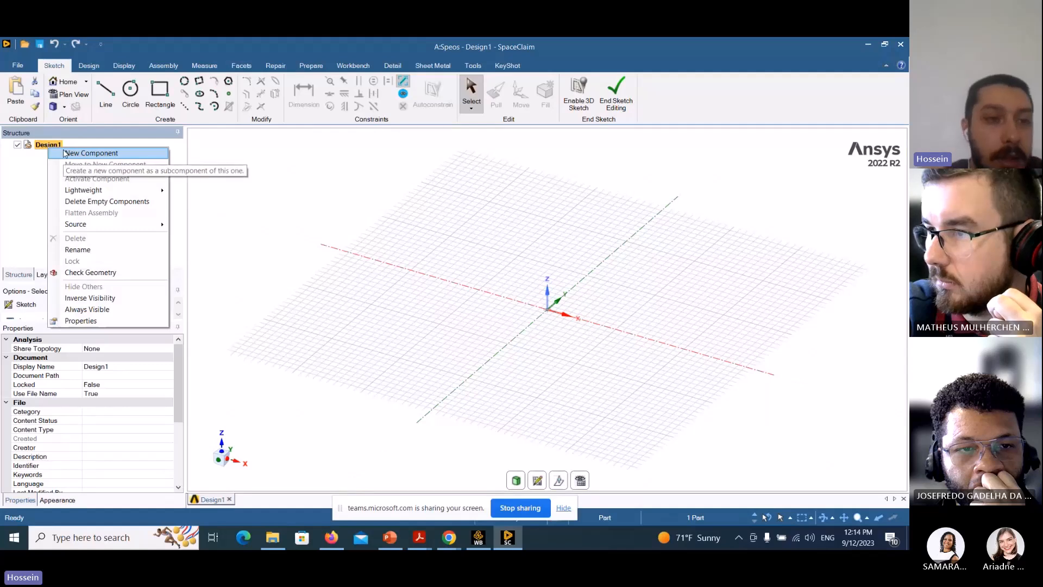
pyautogui.click(63, 153)
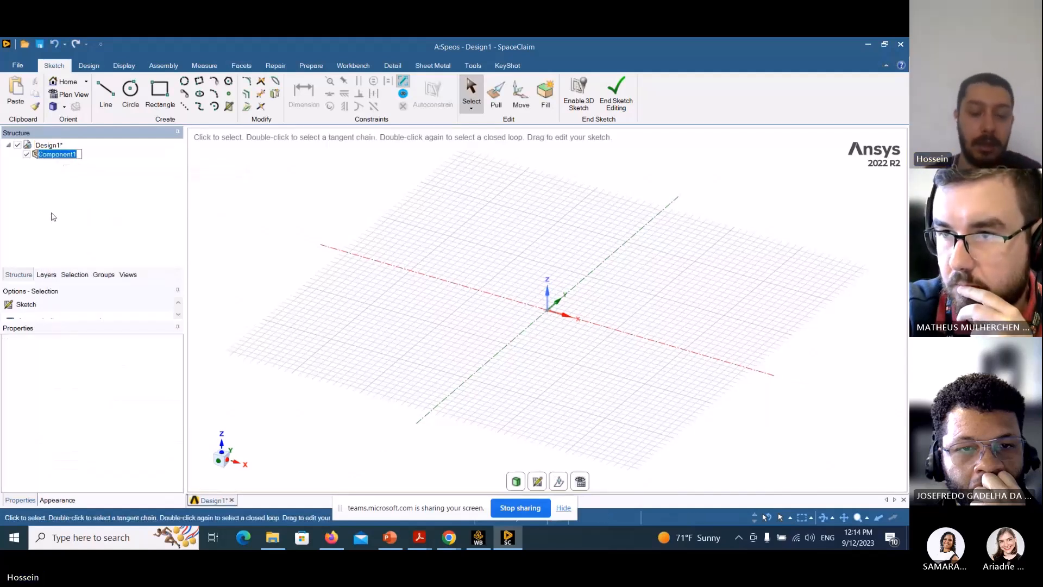
pyautogui.write('wec')
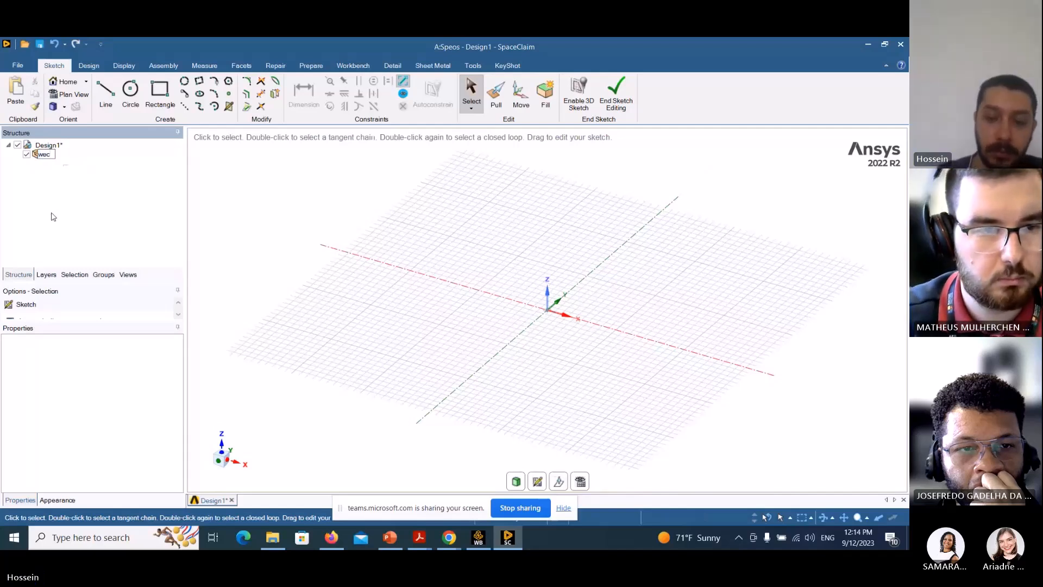
pyautogui.press('Return')
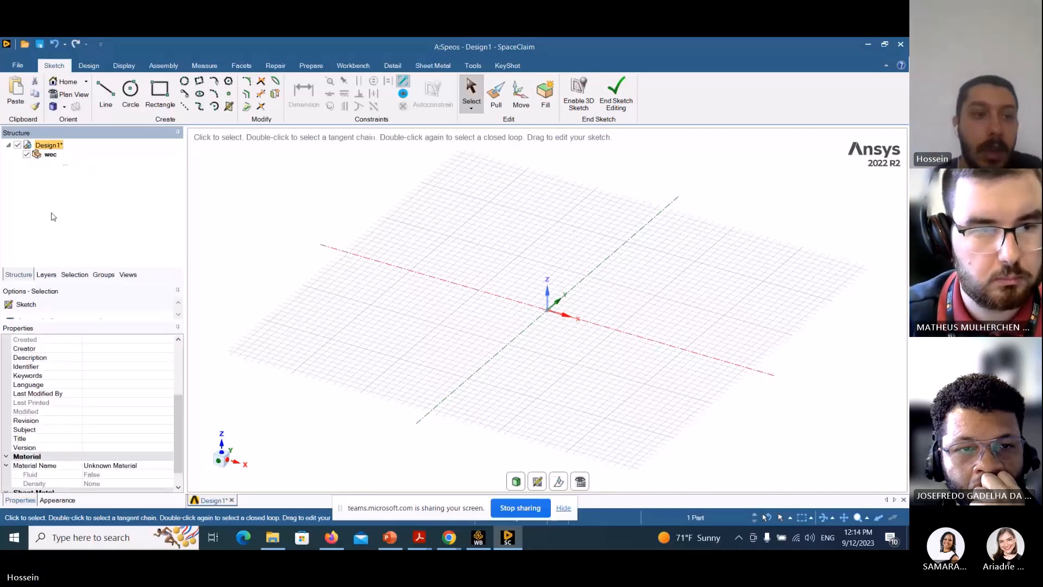
pyautogui.click(54, 158)
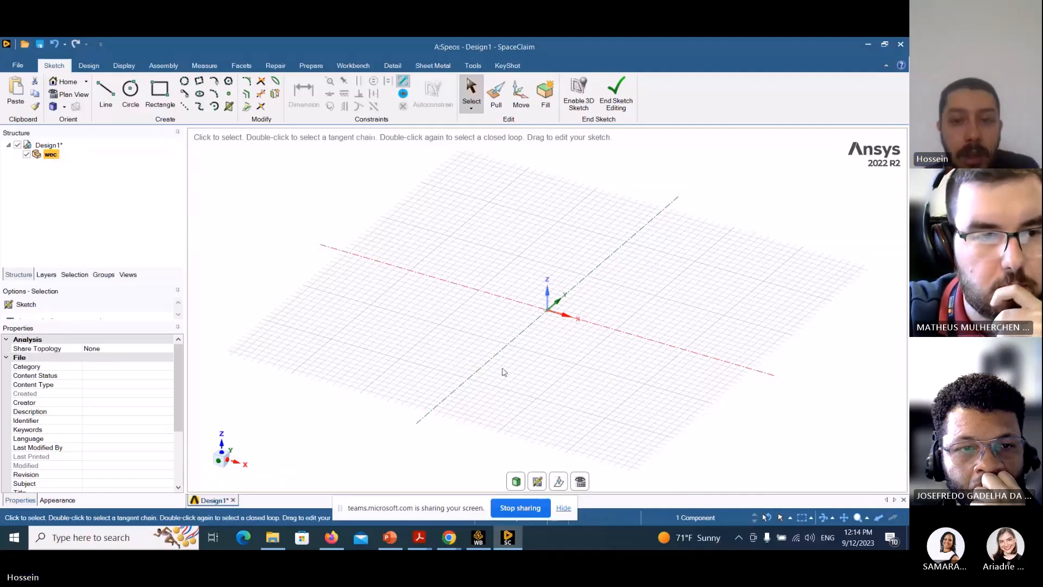
pyautogui.click(517, 481)
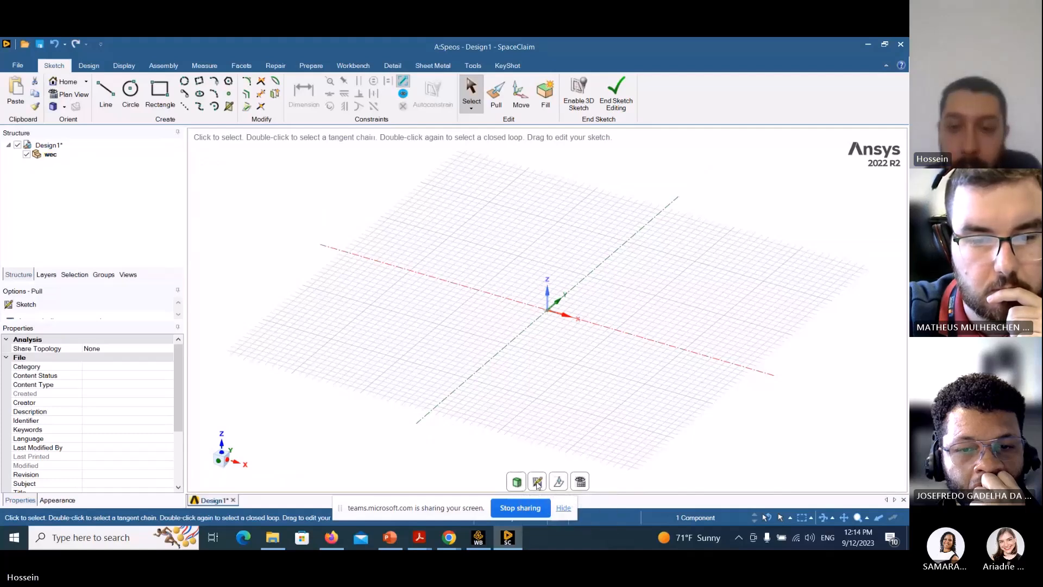
pyautogui.click(82, 65)
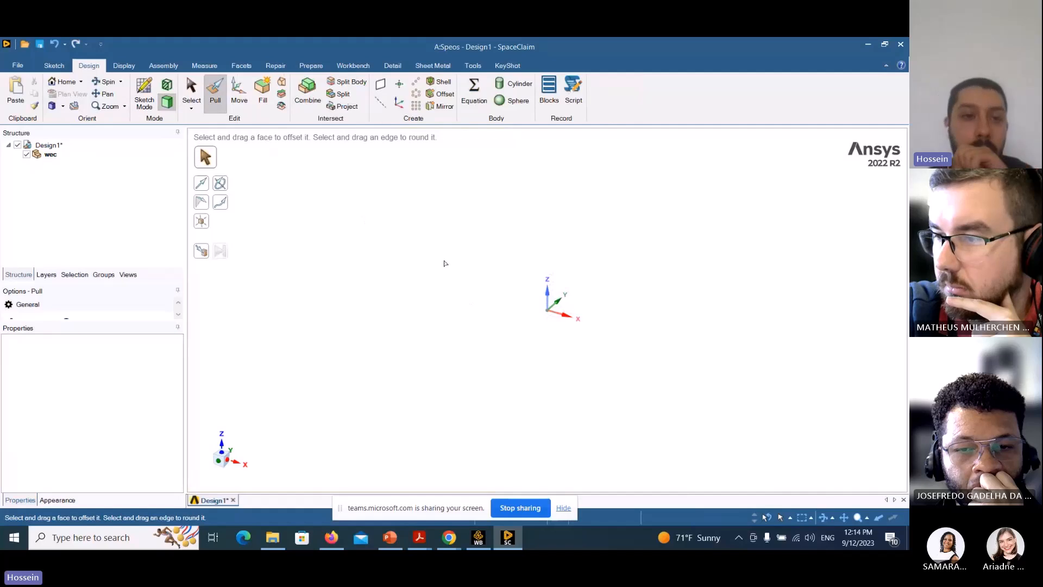
pyautogui.click(150, 111)
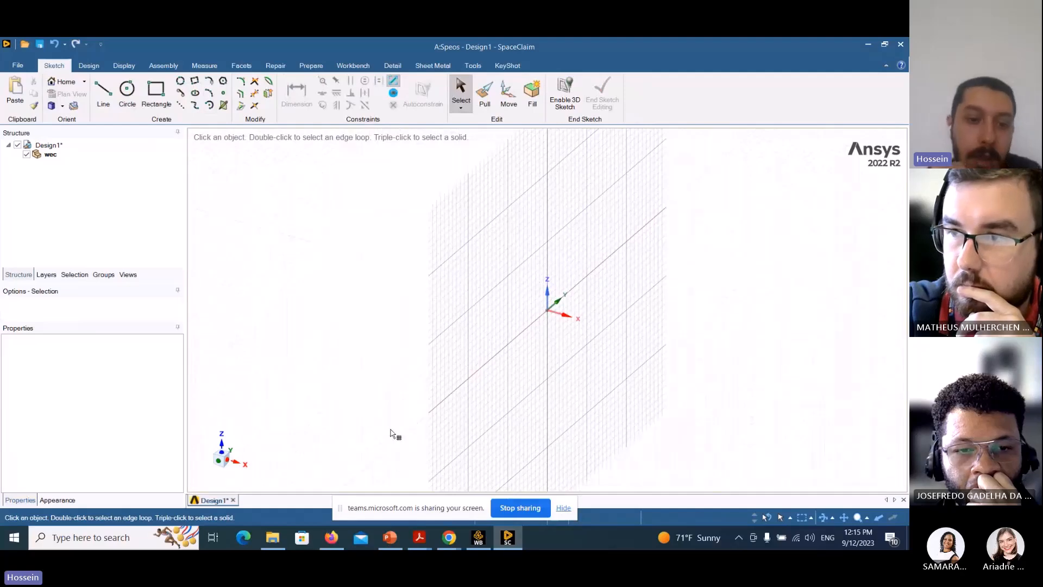
pyautogui.click(241, 465)
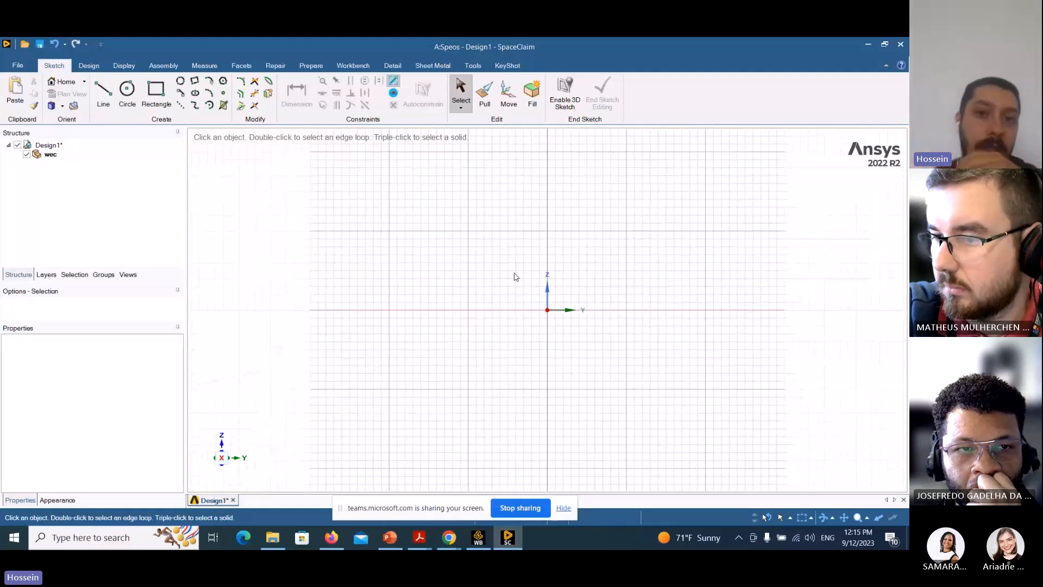
pyautogui.press('d')
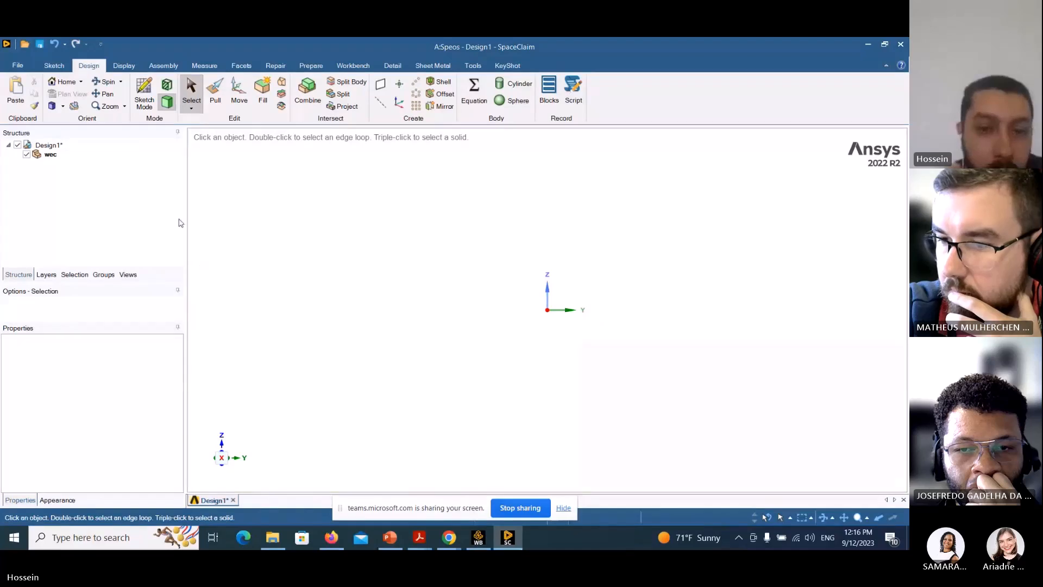
# - Sketch a circle of 10000 mm diameter centred on the origin in the XY plane
pyautogui.click(144, 93)
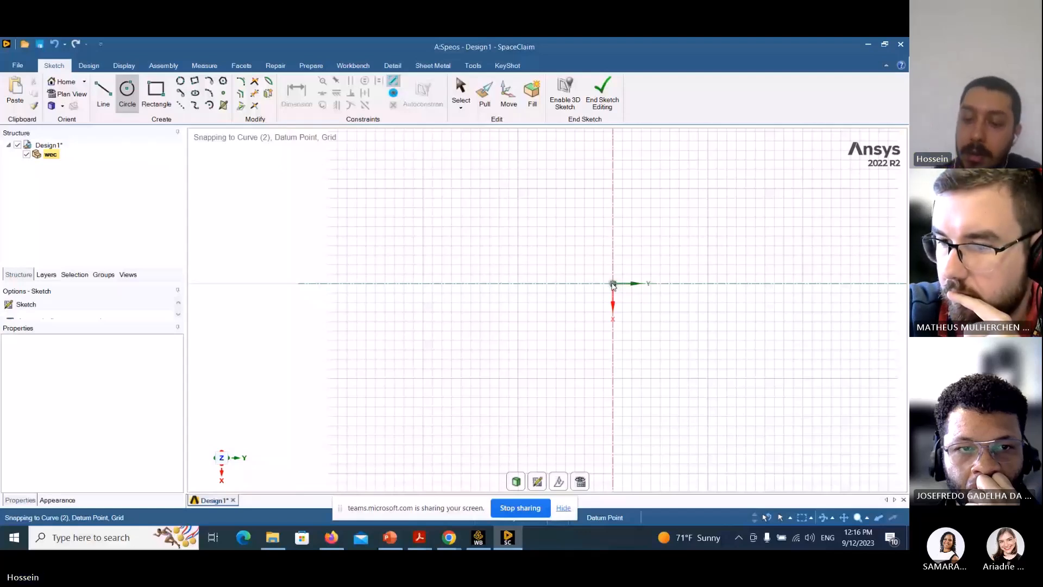
pyautogui.click(613, 284)
pyautogui.write('10000')
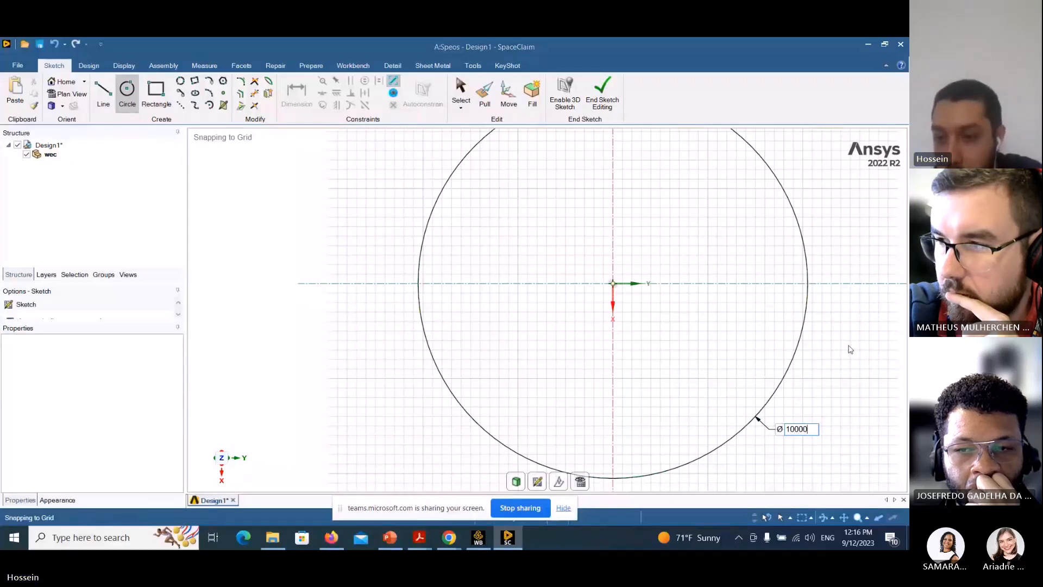
pyautogui.press('Escape')
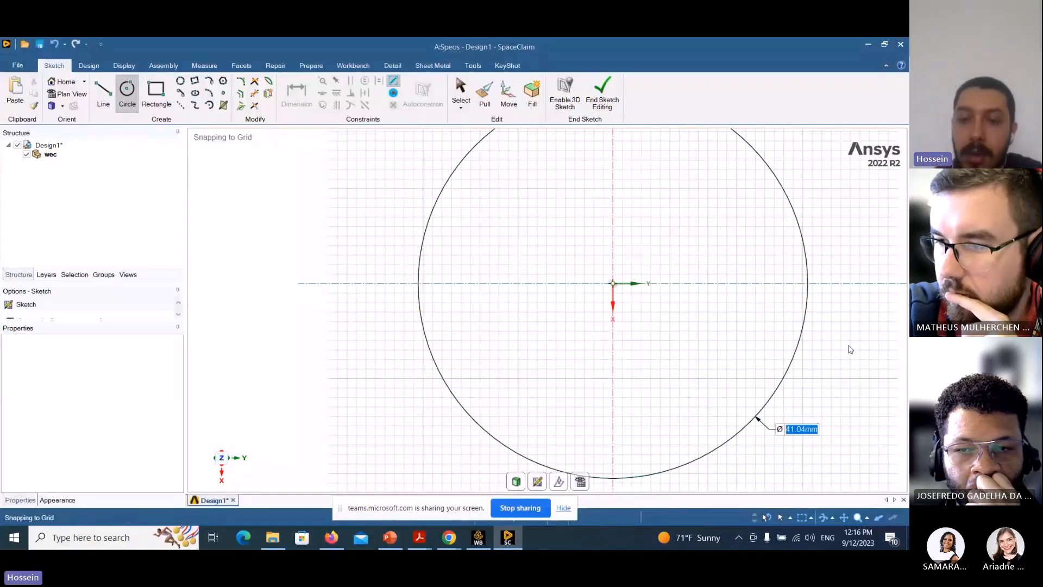
pyautogui.scroll(-4, 302, 360)
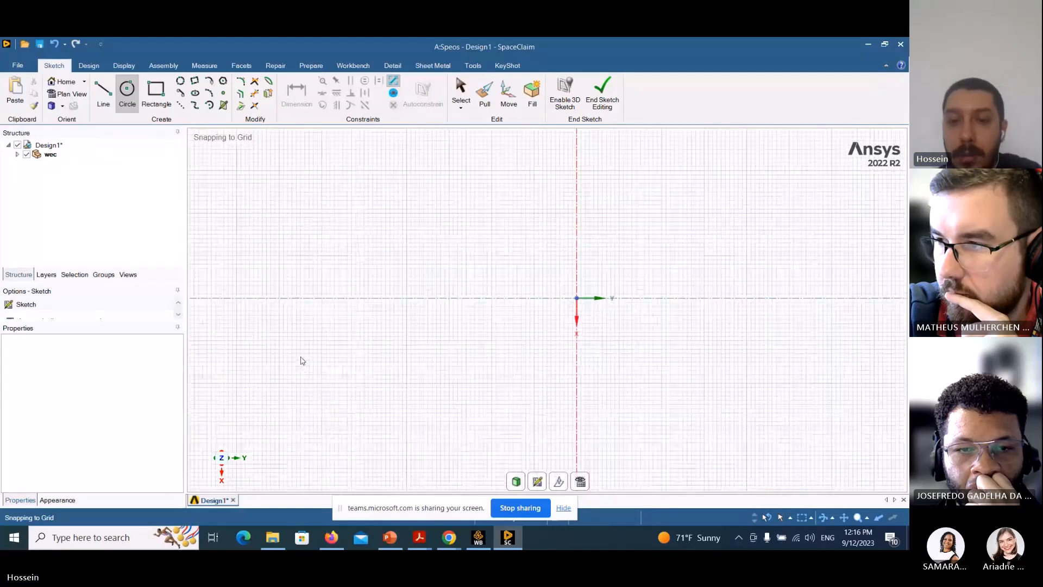
pyautogui.scroll(-10, 344, 363)
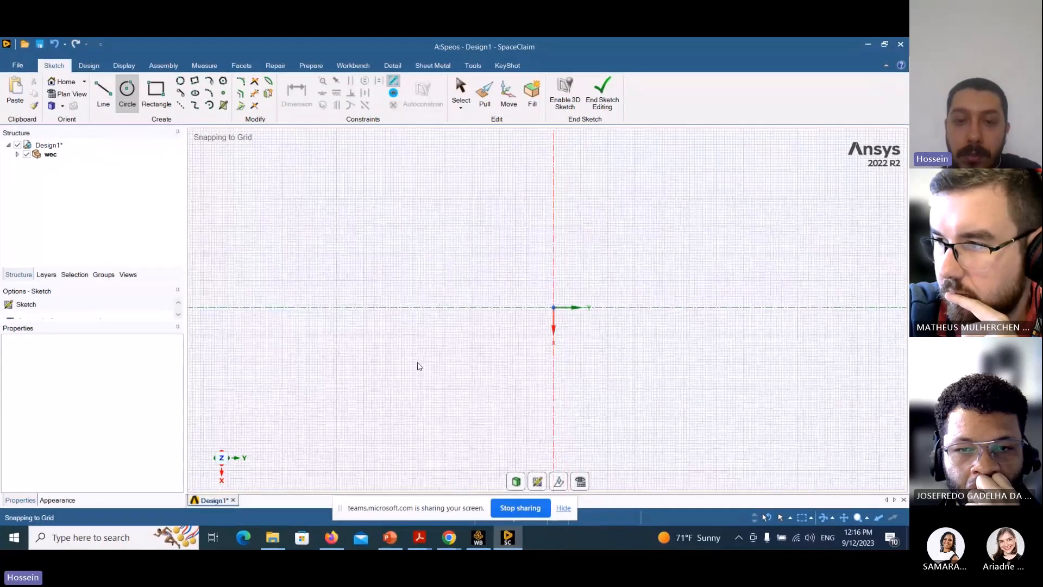
pyautogui.press('Escape')
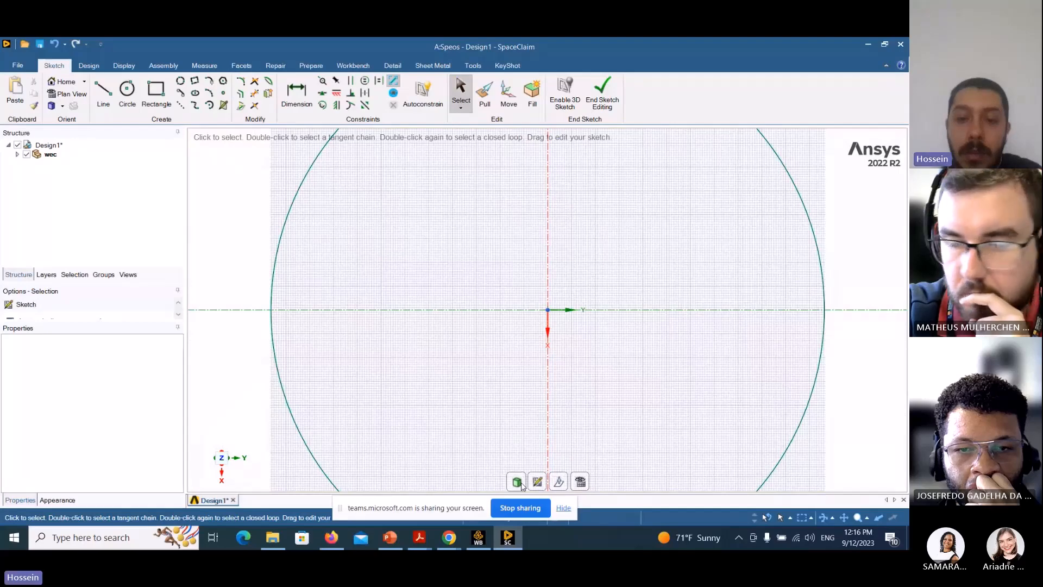
# - End the sketch with the Pull tool to turn the circle into a filled circular surface
pyautogui.press('p')
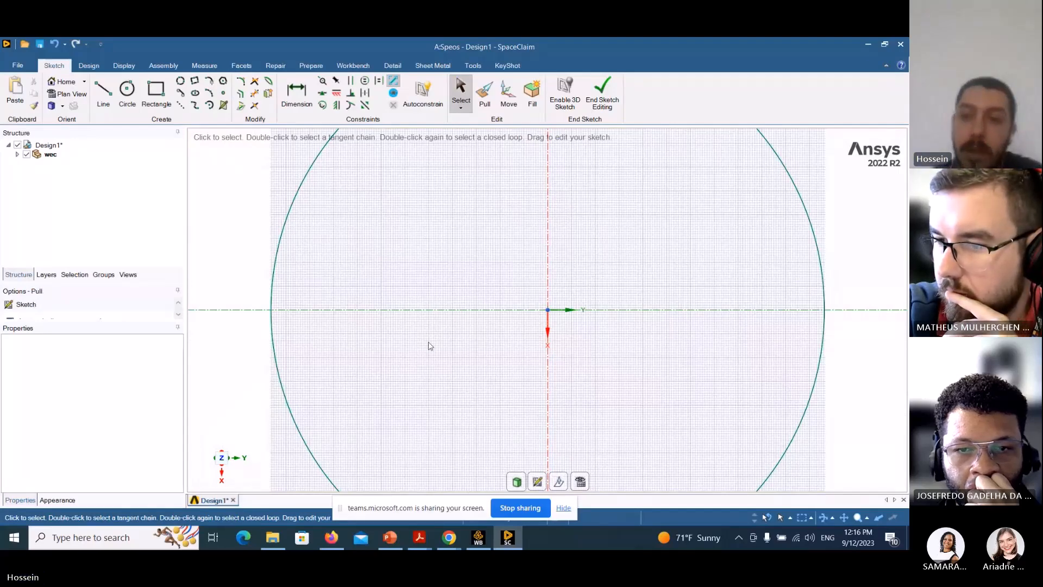
pyautogui.press('p')
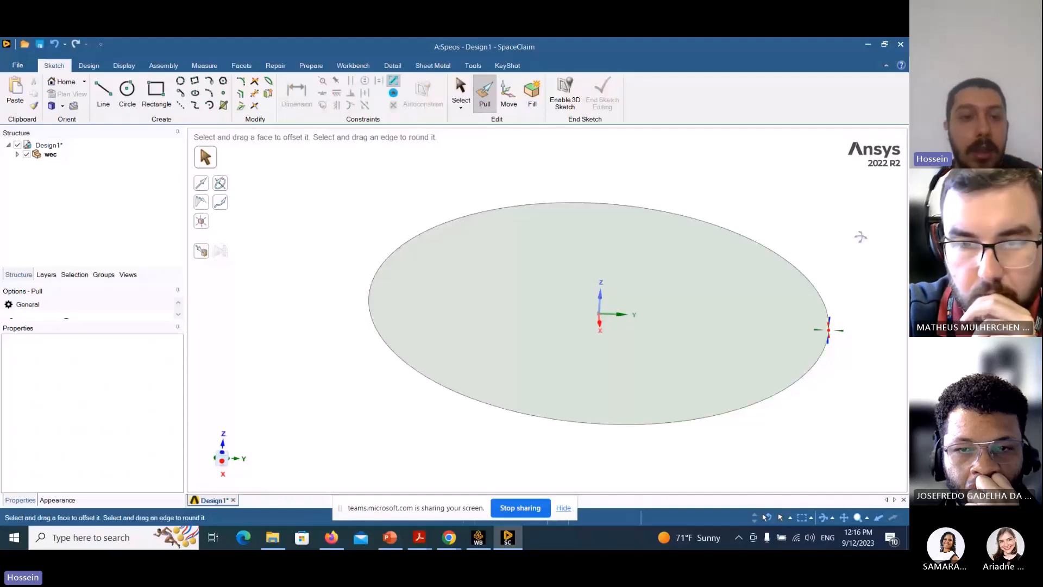
pyautogui.moveTo(861, 237); pyautogui.dragTo(591, 314, button='middle')
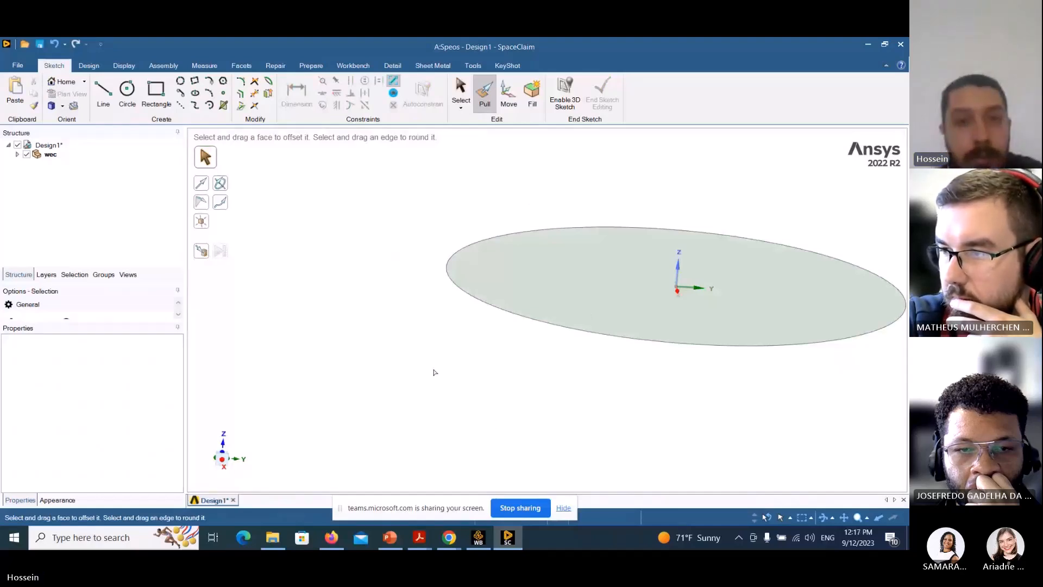
pyautogui.press('s')
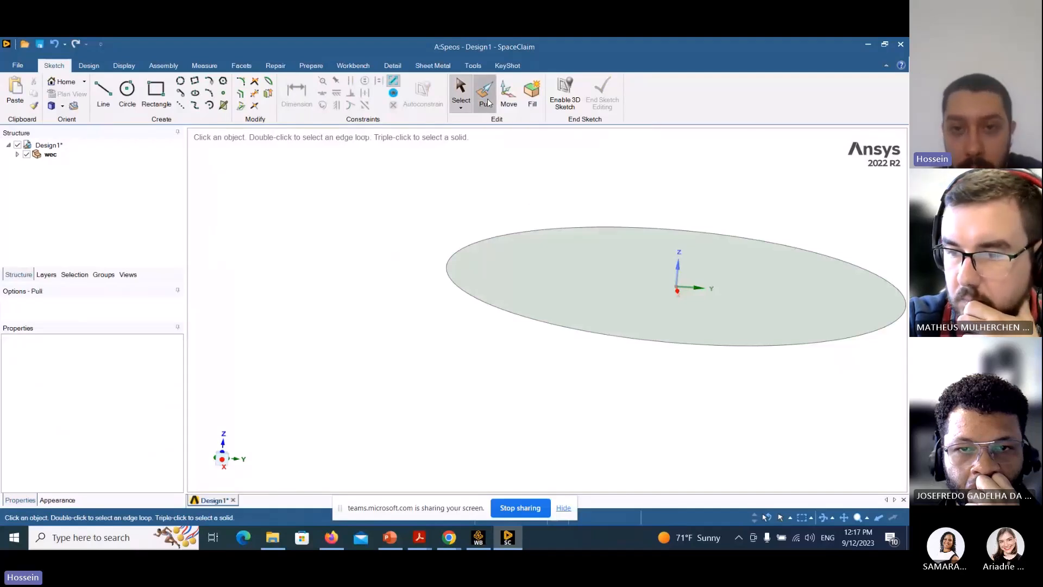
# - Pull the circular face 5000 mm downward along Z to form a solid cylinder, and leave the Pull tool
pyautogui.press('p')
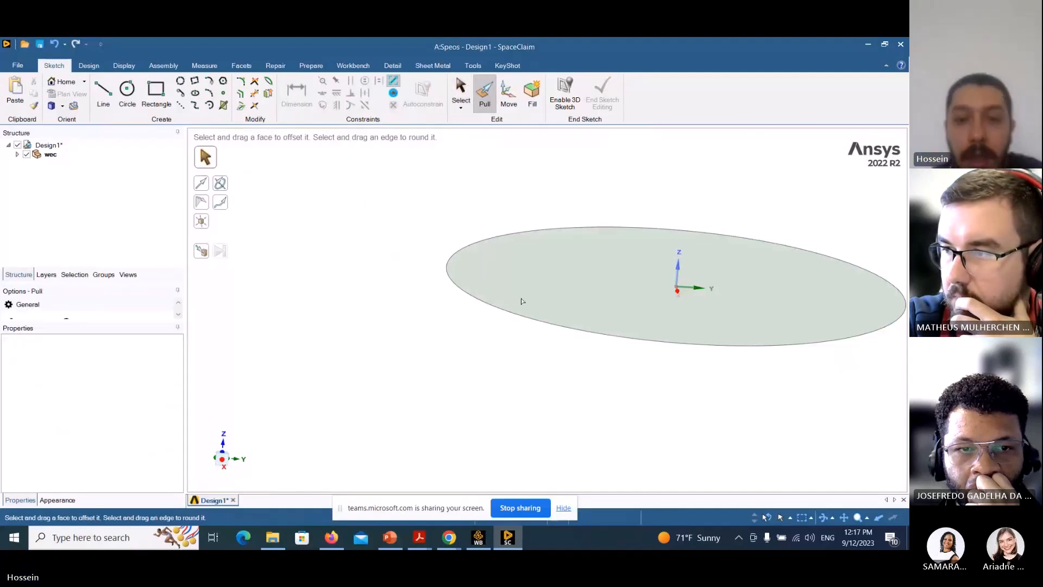
pyautogui.click(549, 291)
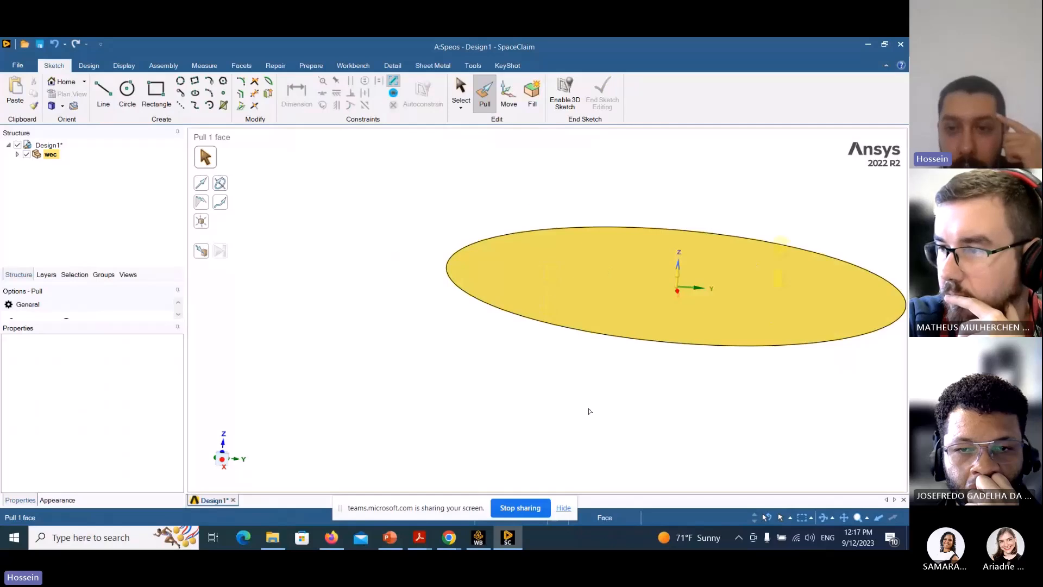
pyautogui.click(449, 414)
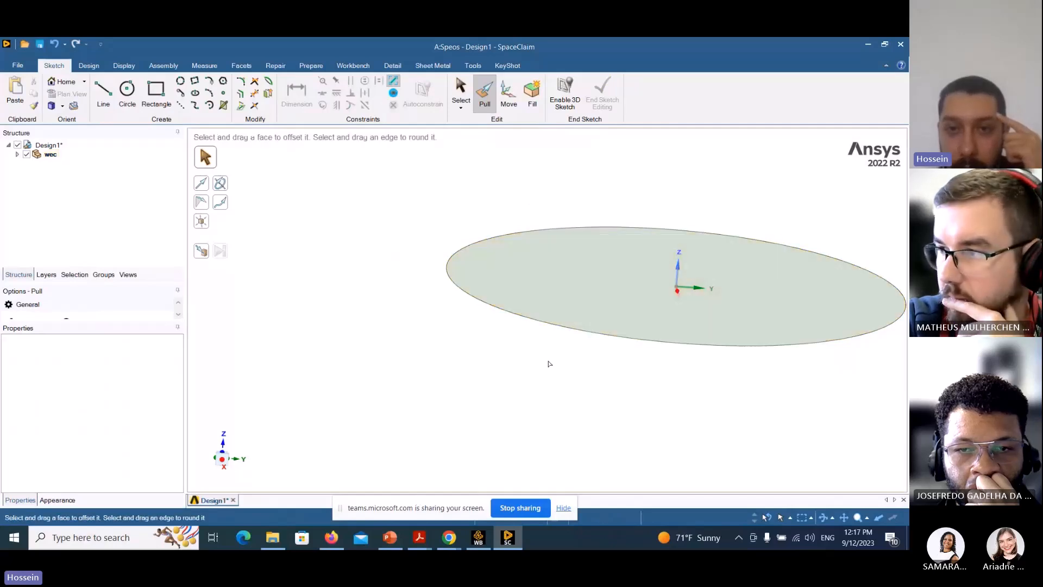
pyautogui.click(570, 283)
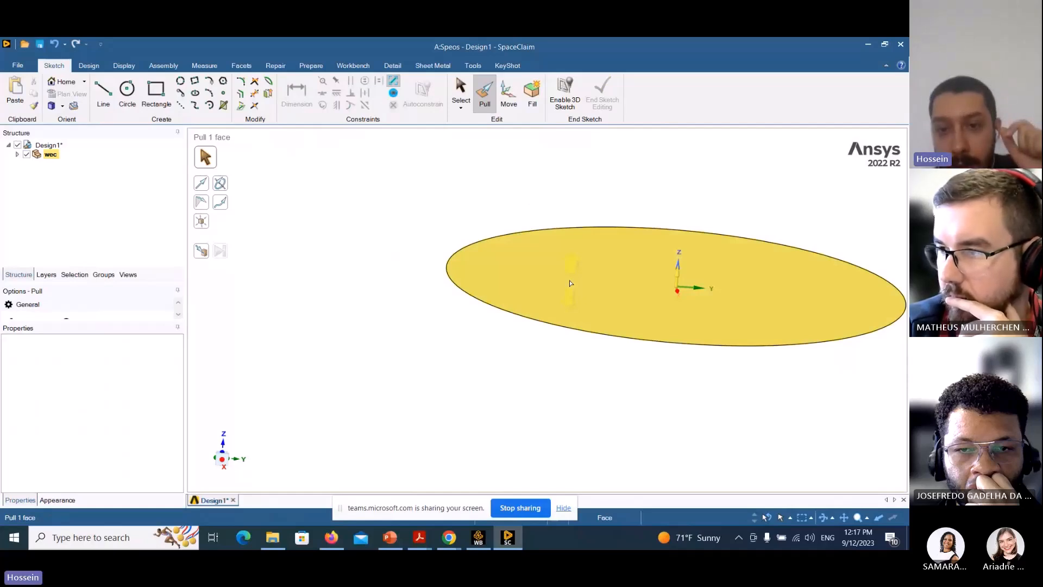
pyautogui.moveTo(569, 298); pyautogui.dragTo(578, 398)
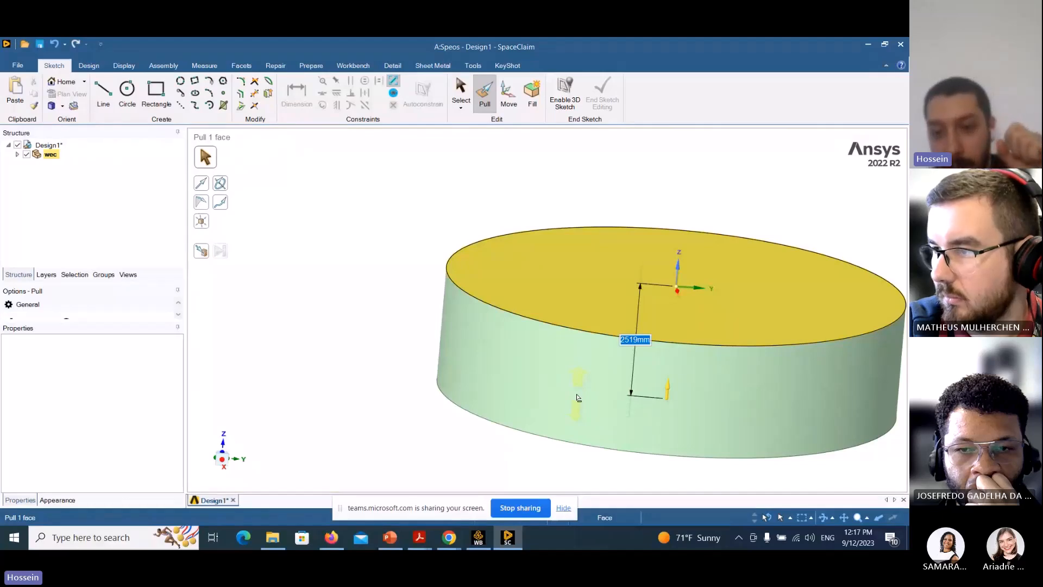
pyautogui.moveTo(578, 399); pyautogui.dragTo(575, 414)
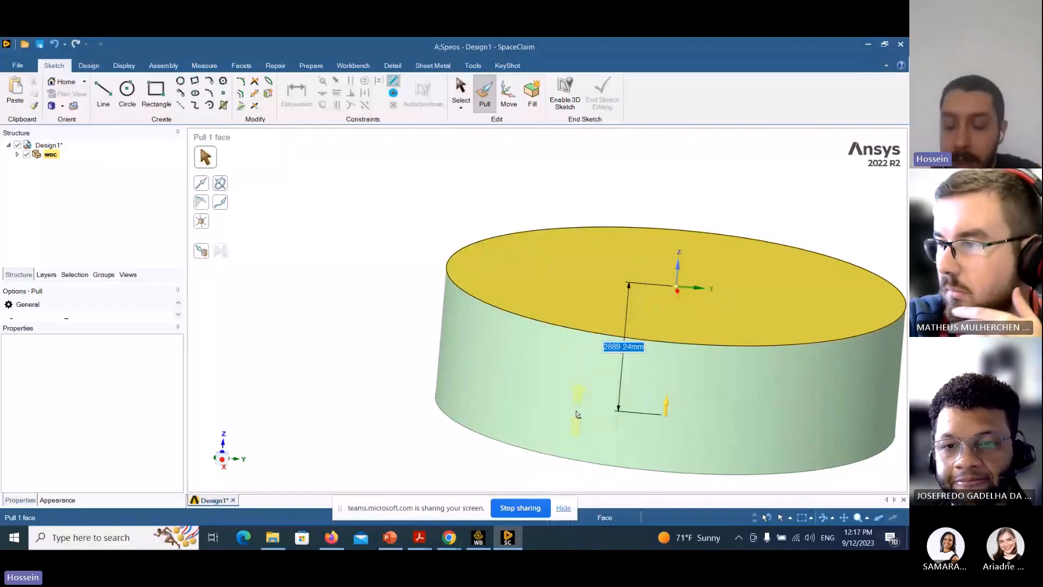
pyautogui.click(359, 282)
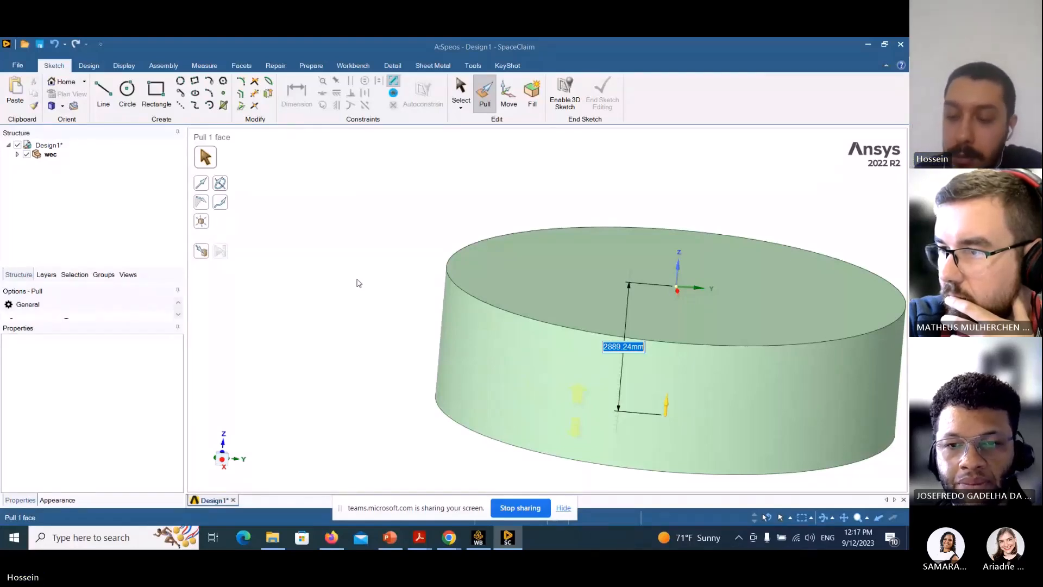
pyautogui.write('5000')
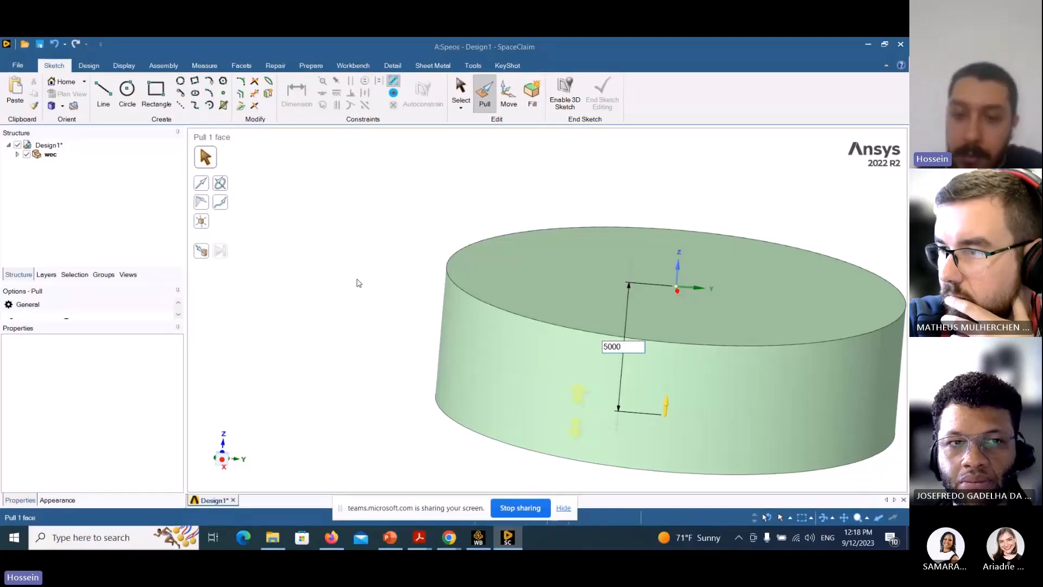
pyautogui.press('Return')
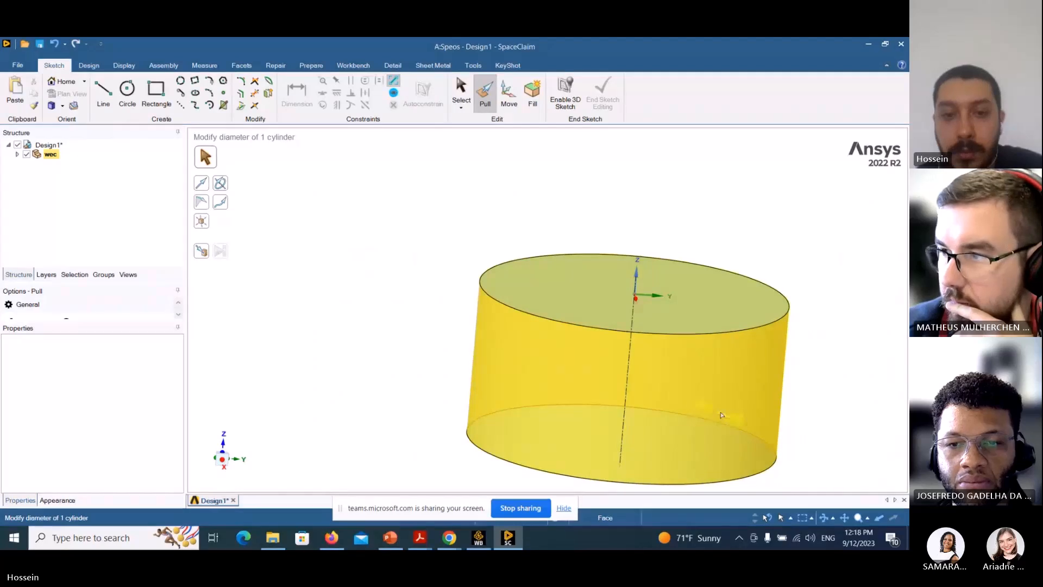
pyautogui.press('Escape')
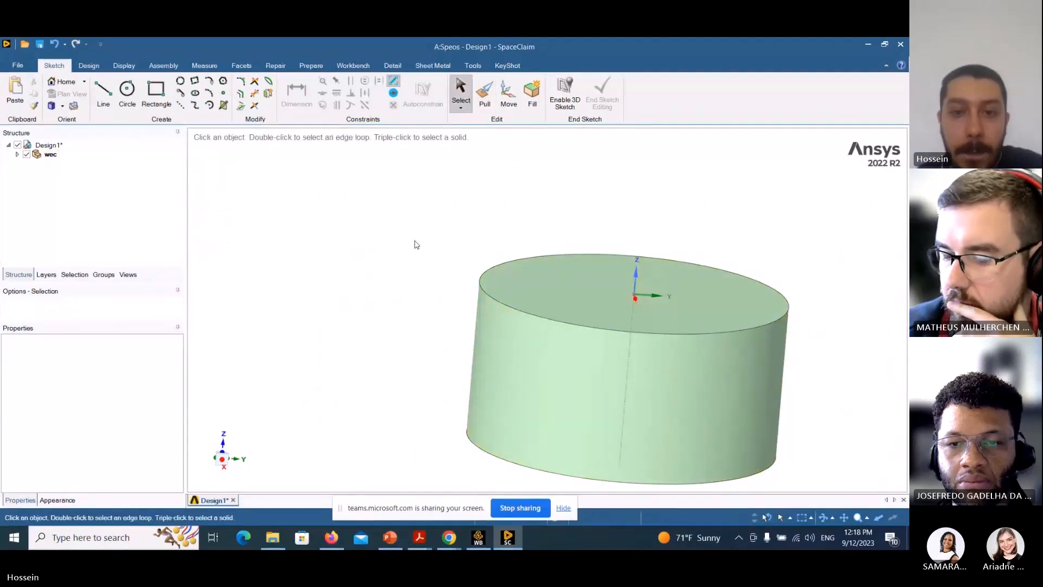
# - Expand the wec component, select its solid body to inspect it in the model, and clear the selection
pyautogui.moveTo(414, 241); pyautogui.dragTo(363, 227, button='middle')
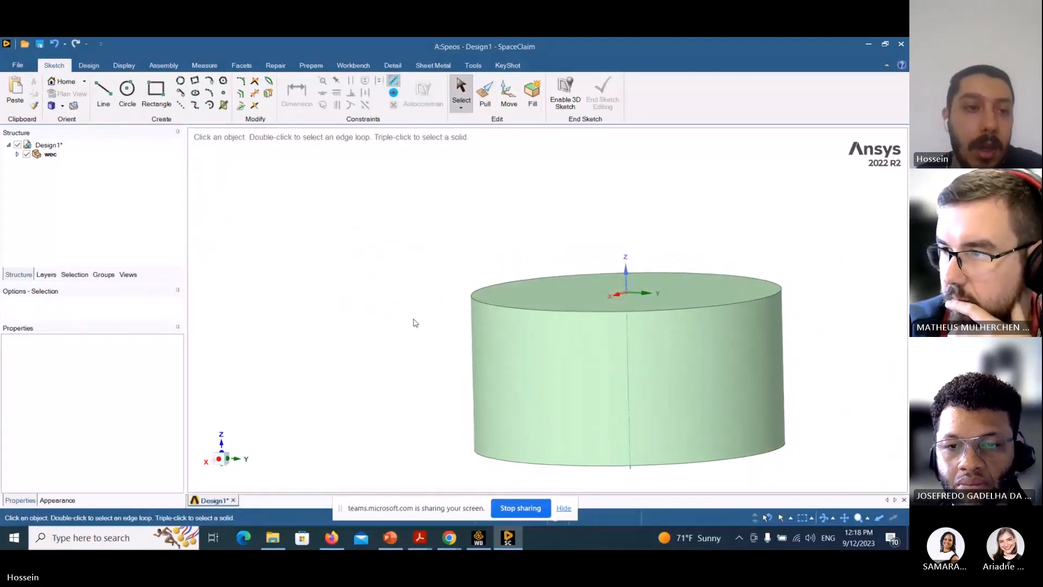
pyautogui.click(16, 154)
pyautogui.click(60, 163)
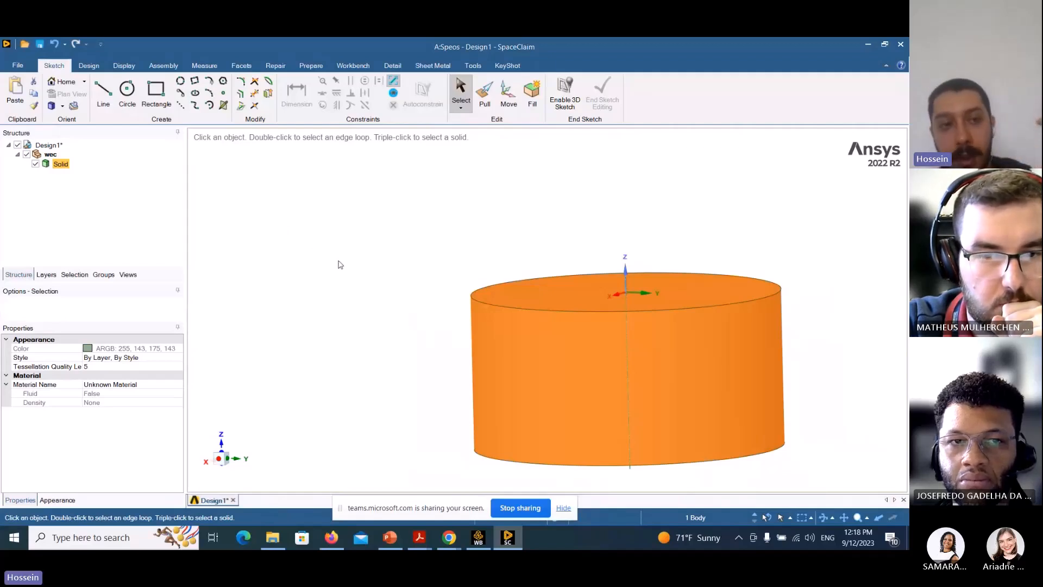
pyautogui.moveTo(338, 261); pyautogui.dragTo(358, 302, button='middle')
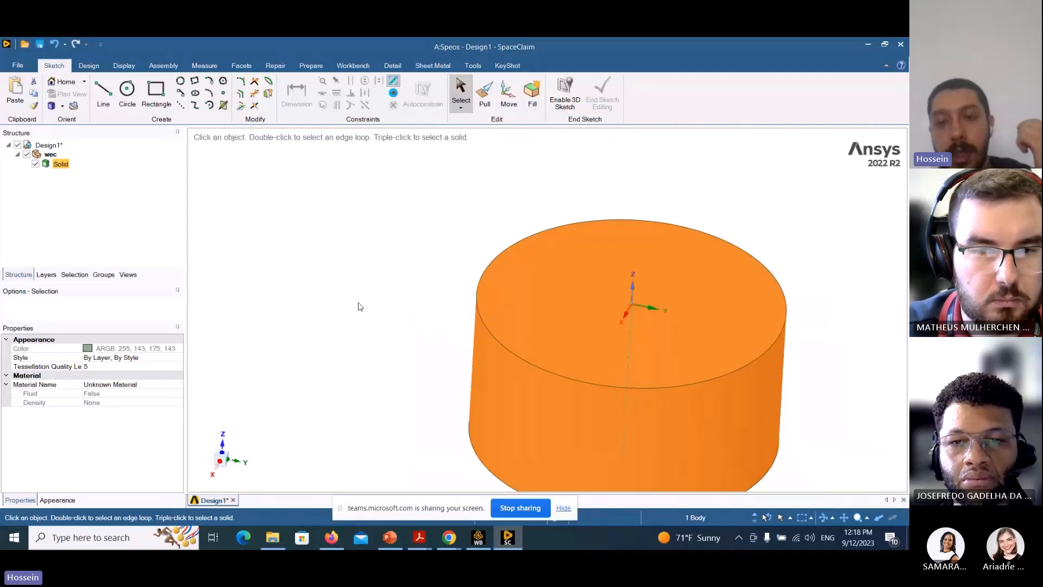
pyautogui.click(99, 186)
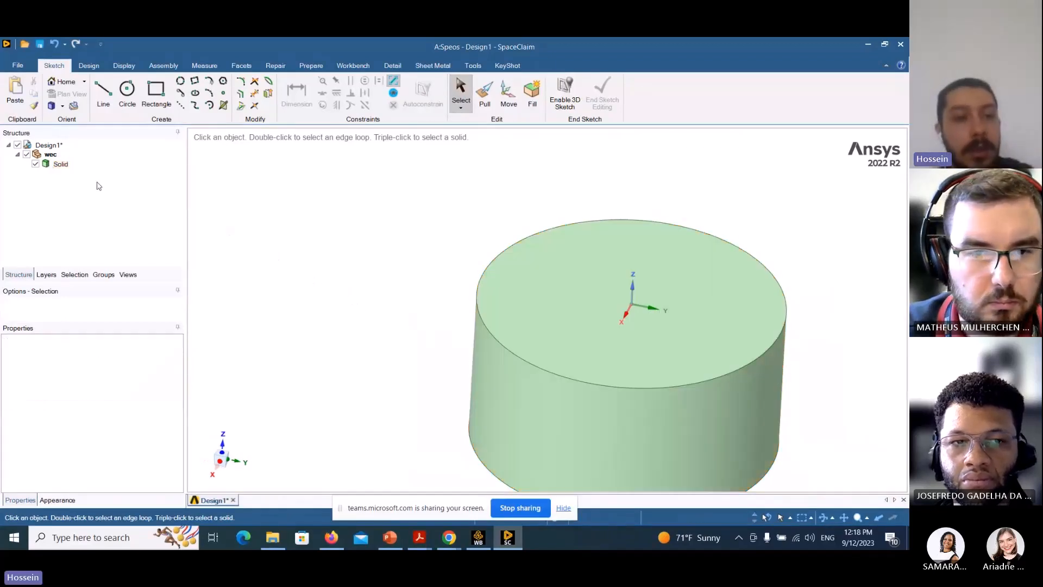
# - Detach all faces of the solid in the wec component into separate surfaces
pyautogui.click(61, 166)
pyautogui.rightClick(60, 166)
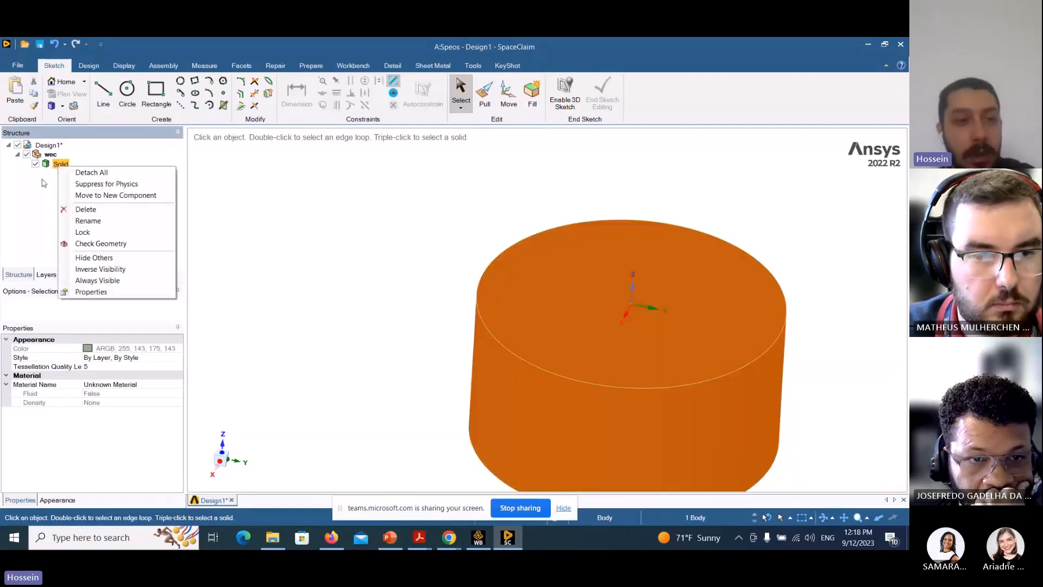
pyautogui.press('Escape')
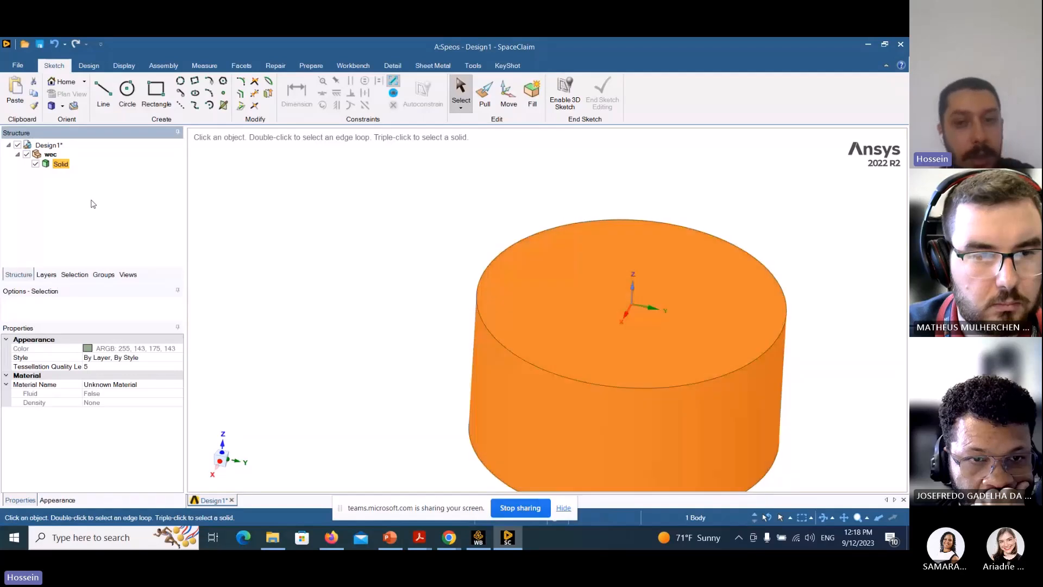
pyautogui.rightClick(55, 163)
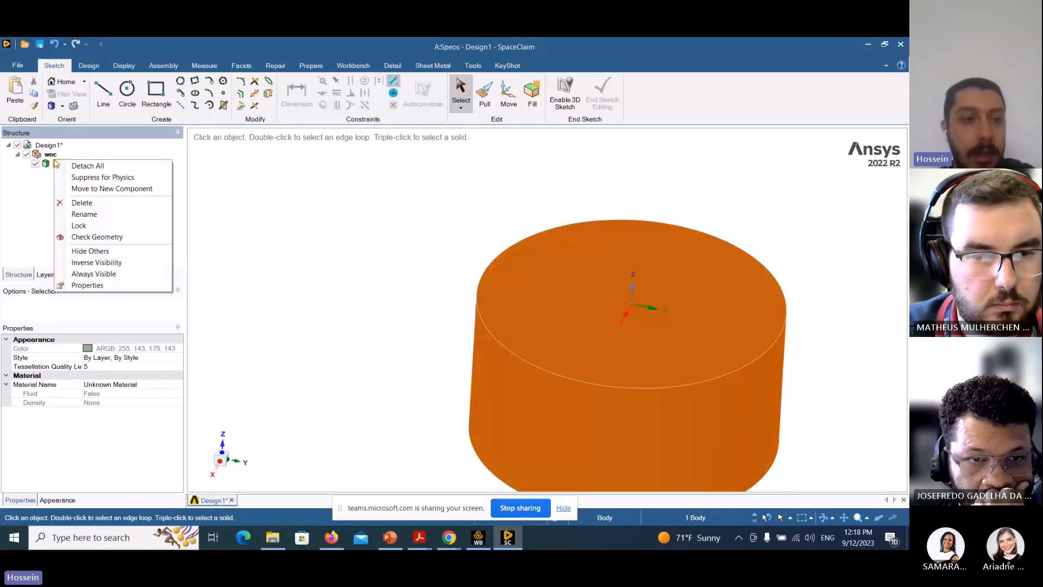
pyautogui.click(89, 167)
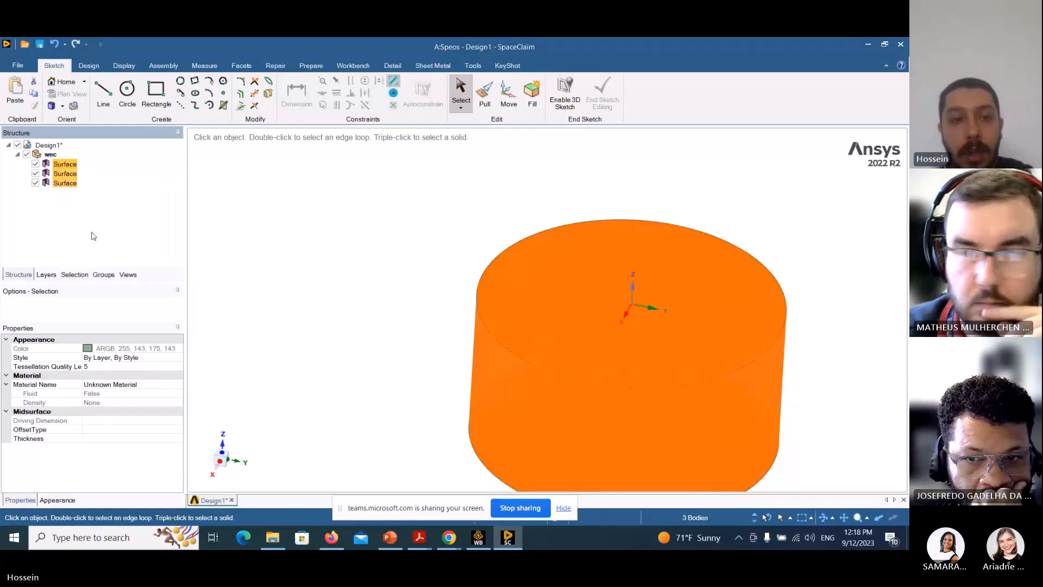
pyautogui.click(89, 213)
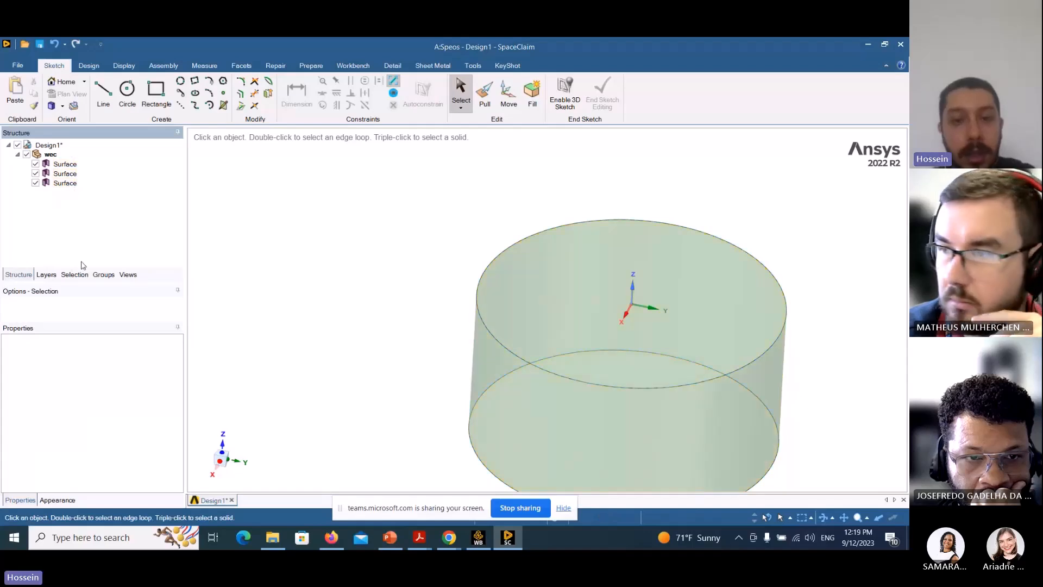
# - Examine which surface in the wec component corresponds to each face of the cylinder by selecting them individually
pyautogui.moveTo(438, 268)
pyautogui.mouseDown(button='middle')
pyautogui.moveTo(433, 202)
pyautogui.moveTo(442, 251)
pyautogui.mouseUp(button='middle')
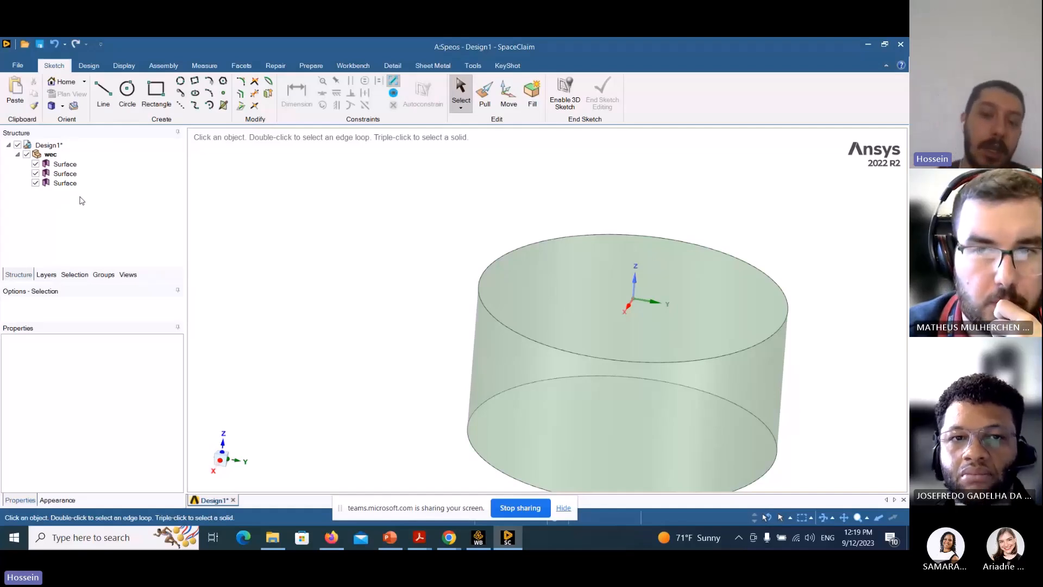
pyautogui.click(554, 305)
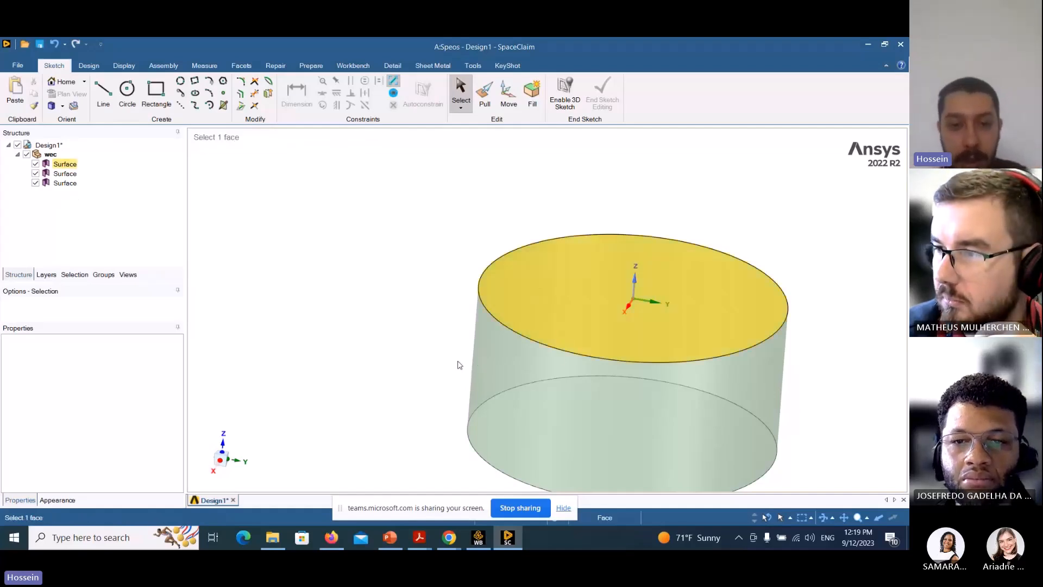
pyautogui.click(216, 280)
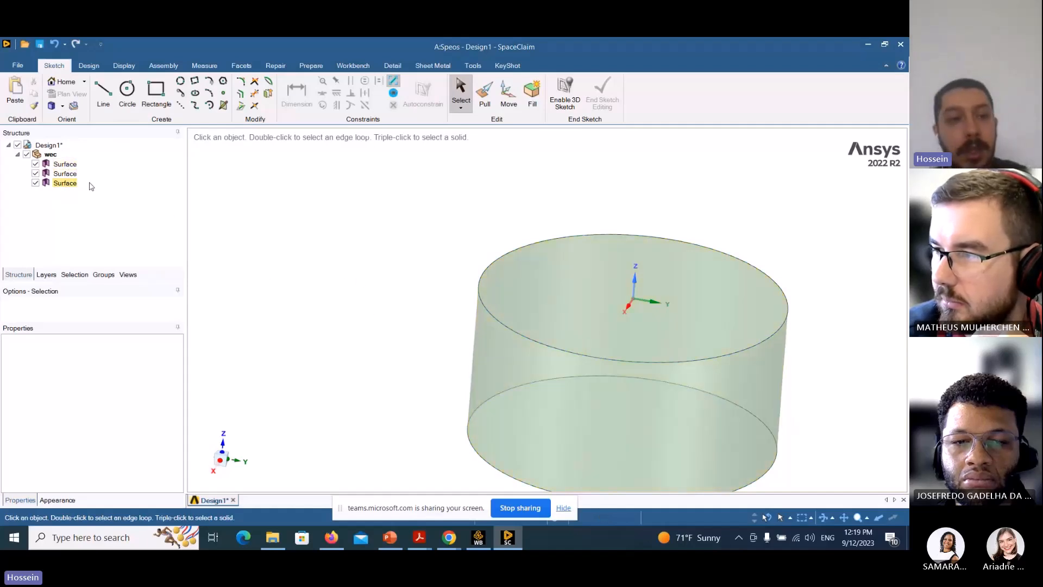
pyautogui.click(67, 166)
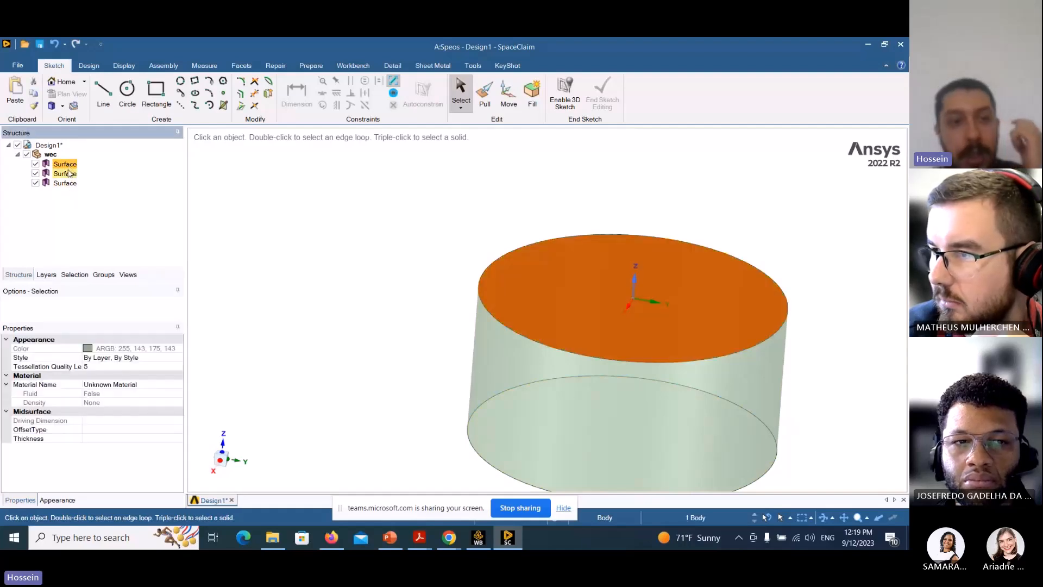
pyautogui.click(68, 174)
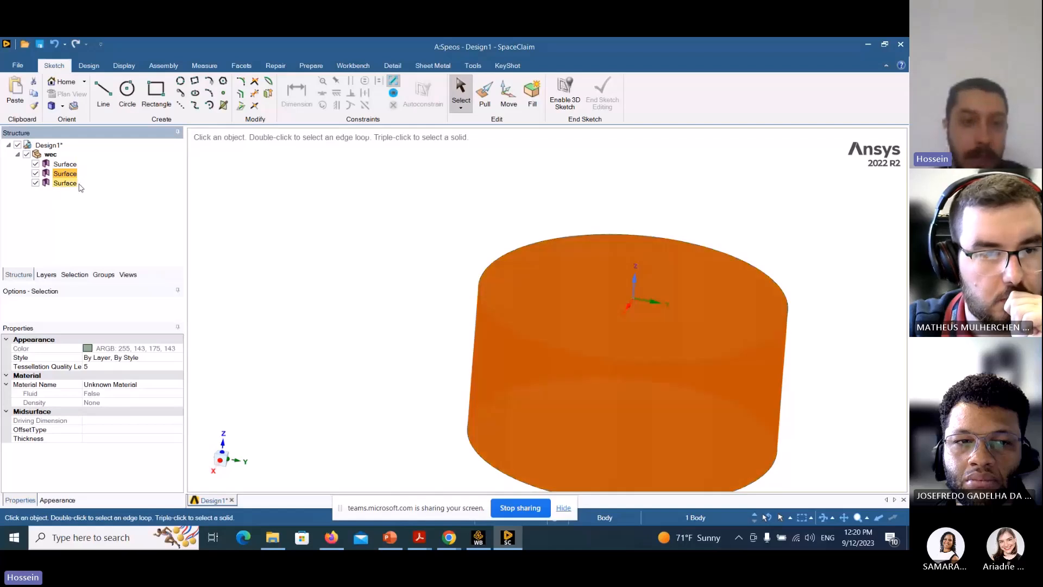
pyautogui.click(92, 212)
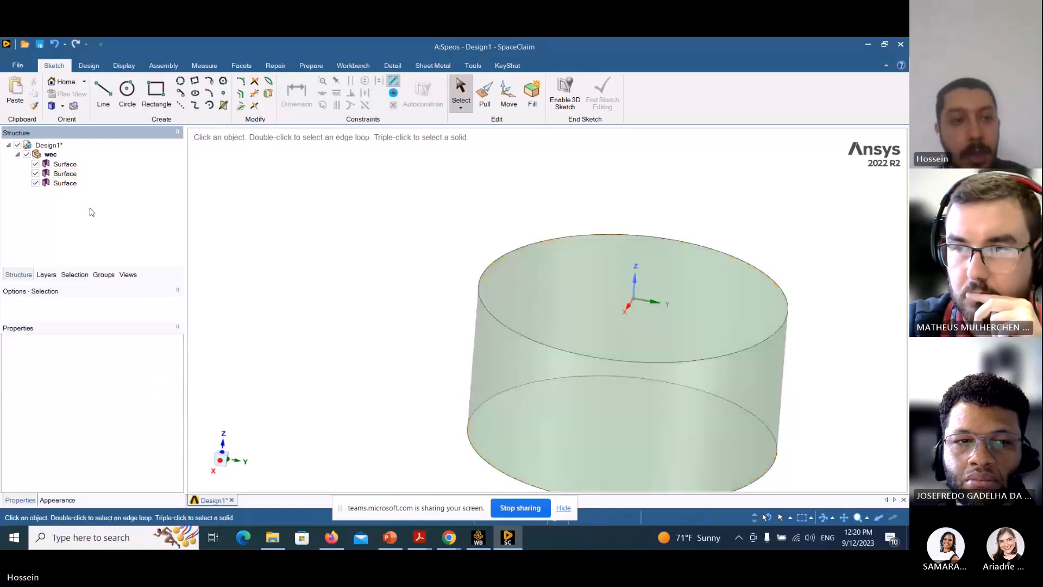
# - Combine all three surfaces in the wec component into a single solid and exit the Combine tool
pyautogui.click(64, 164)
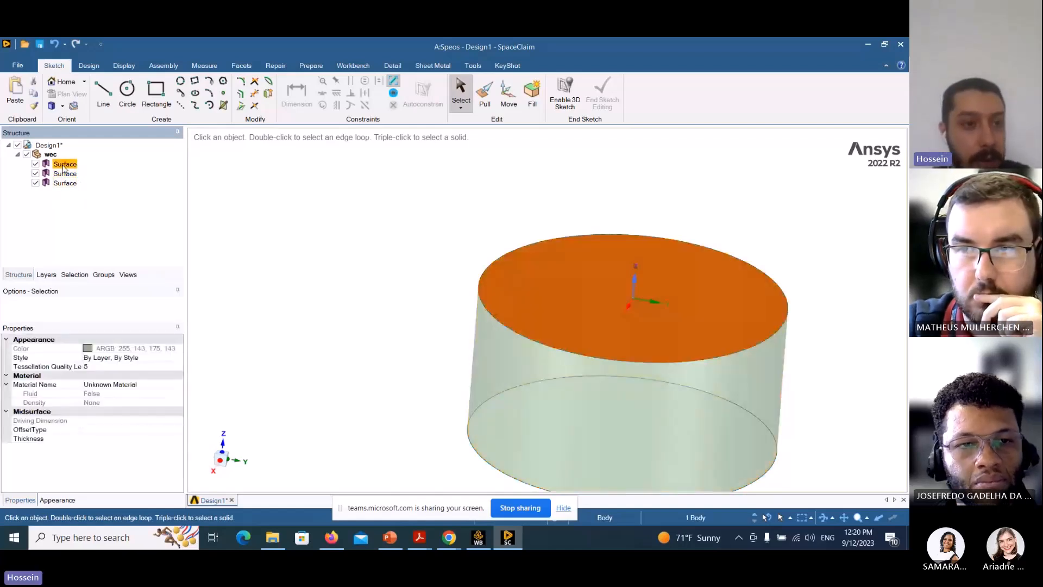
pyautogui.keyDown('ctrl'); pyautogui.click(65, 173); pyautogui.keyUp('ctrl')
pyautogui.keyDown('ctrl'); pyautogui.click(65, 183); pyautogui.keyUp('ctrl')
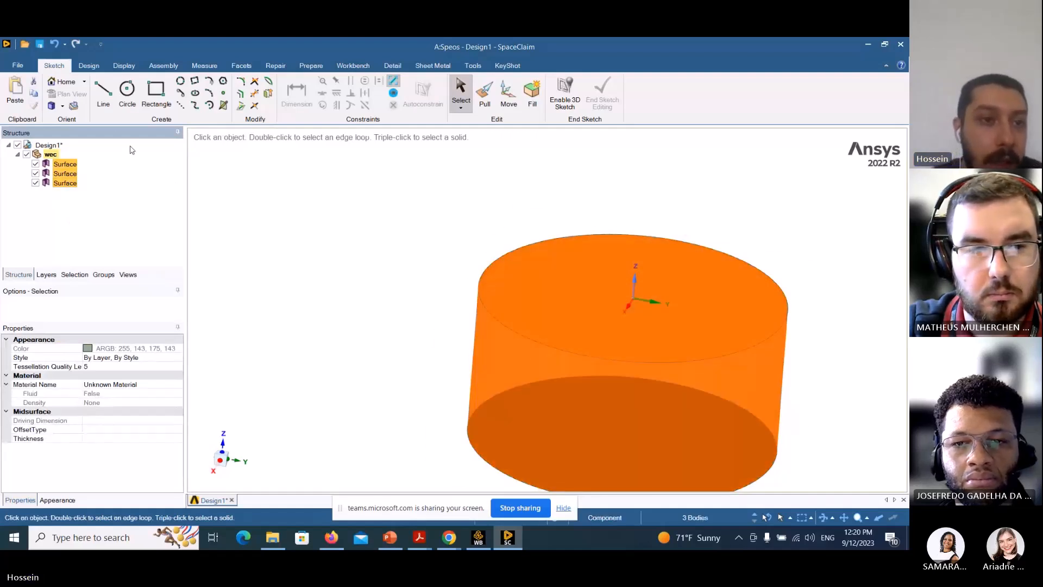
pyautogui.click(89, 65)
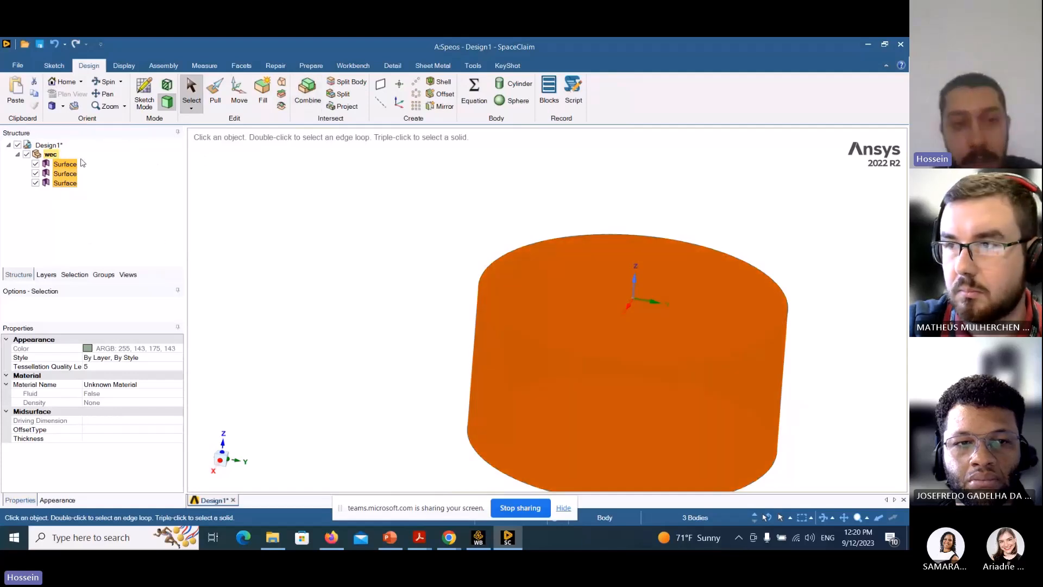
pyautogui.click(308, 94)
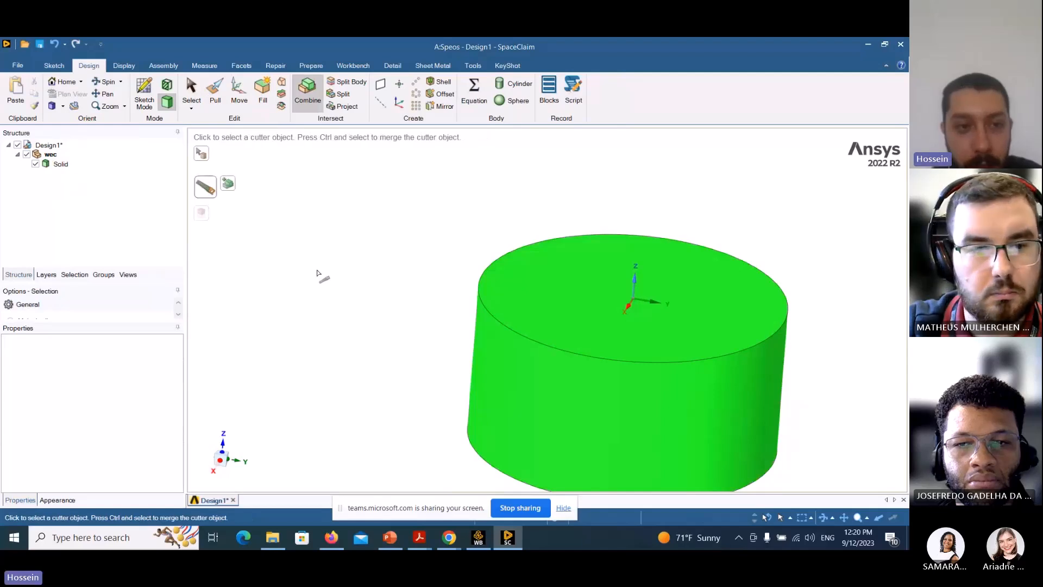
pyautogui.press('Escape')
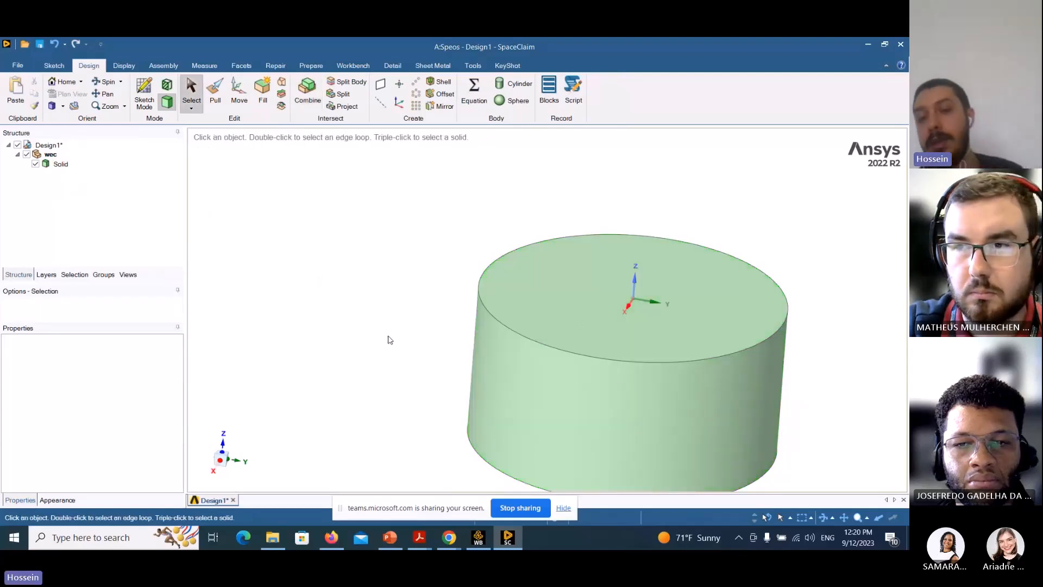
# - Examine the solid cylinder's top and side faces from above and from the side
pyautogui.moveTo(386, 340)
pyautogui.mouseDown(button='middle')
pyautogui.moveTo(382, 289)
pyautogui.moveTo(385, 328)
pyautogui.mouseUp(button='middle')
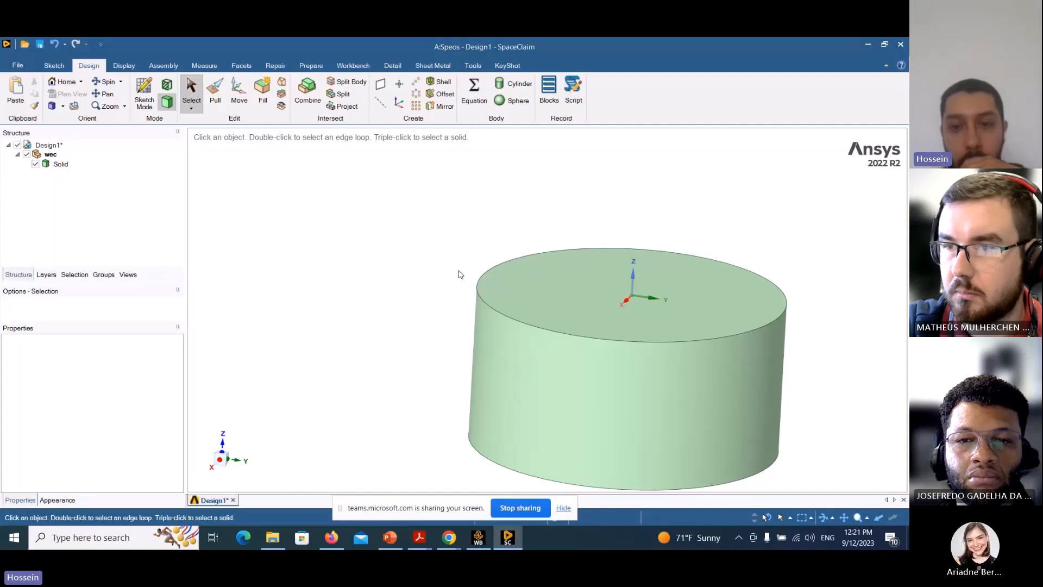
pyautogui.moveTo(461, 275)
pyautogui.mouseDown(button='middle')
pyautogui.moveTo(456, 321)
pyautogui.moveTo(426, 258)
pyautogui.moveTo(431, 298)
pyautogui.mouseUp(button='middle')
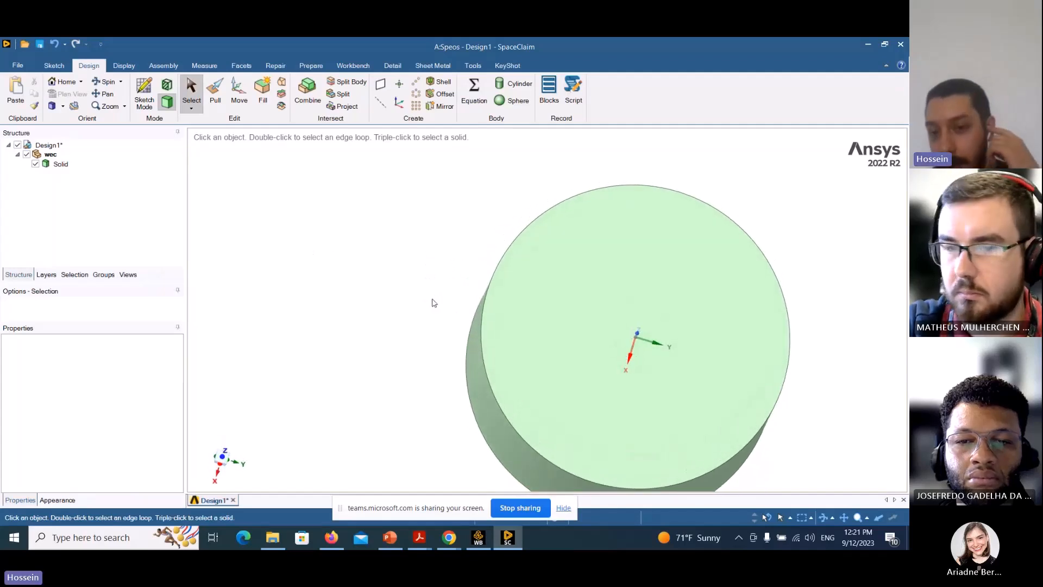
pyautogui.click(631, 318)
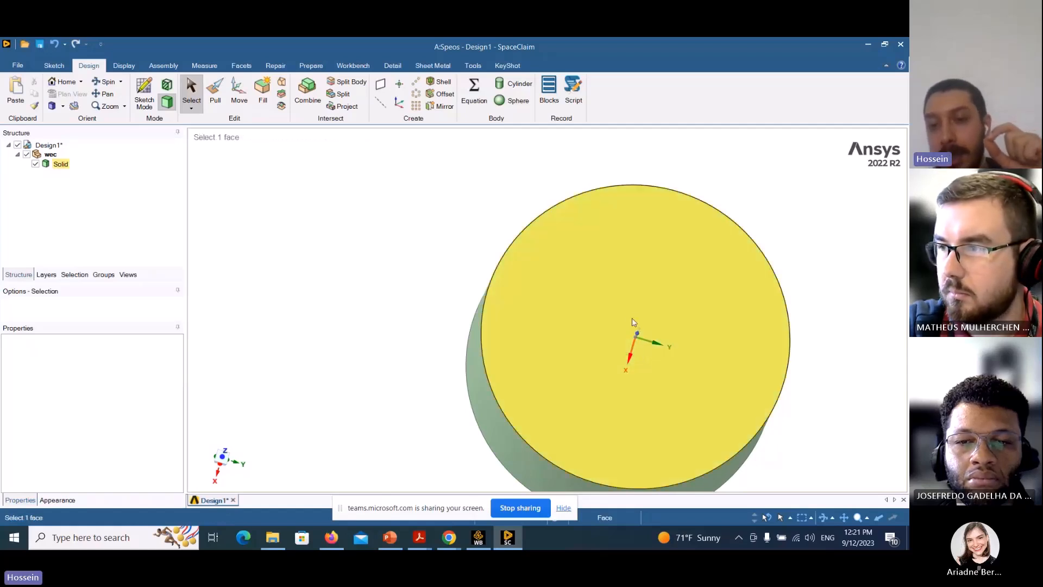
pyautogui.click(416, 339)
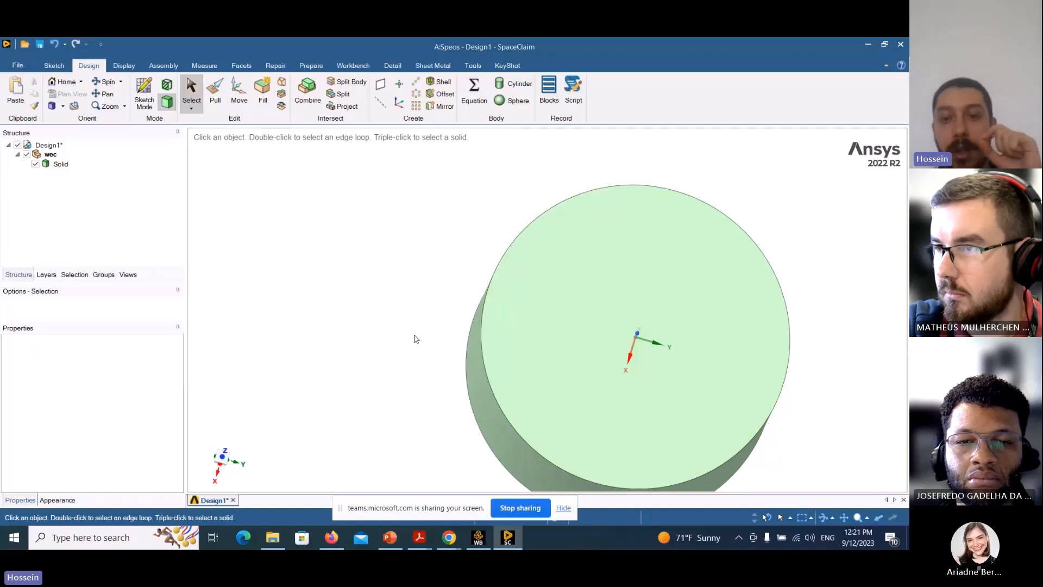
pyautogui.moveTo(413, 333); pyautogui.dragTo(411, 236, button='middle')
pyautogui.click(748, 383)
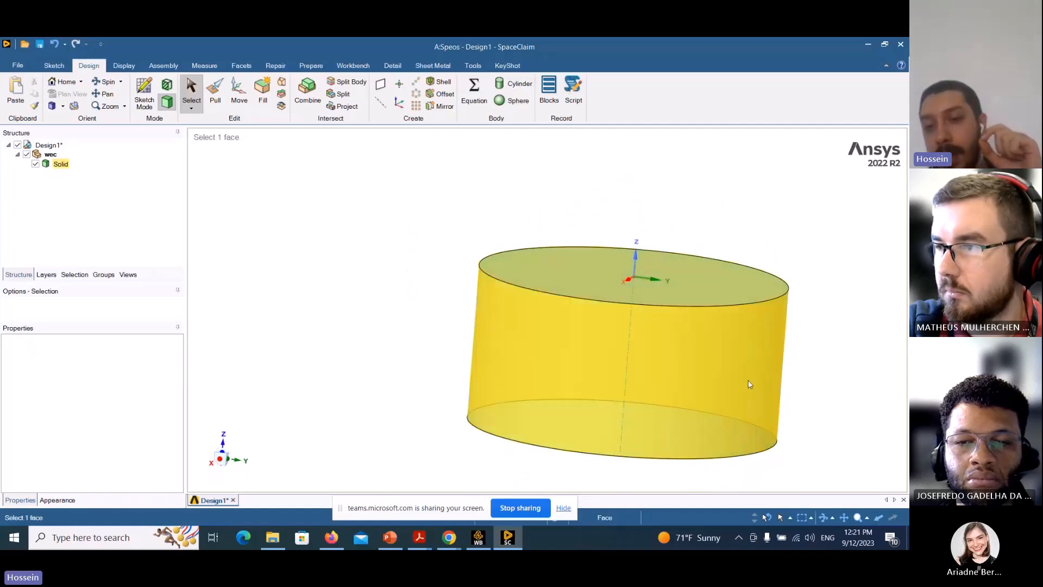
pyautogui.click(235, 382)
pyautogui.tripleClick(502, 345)
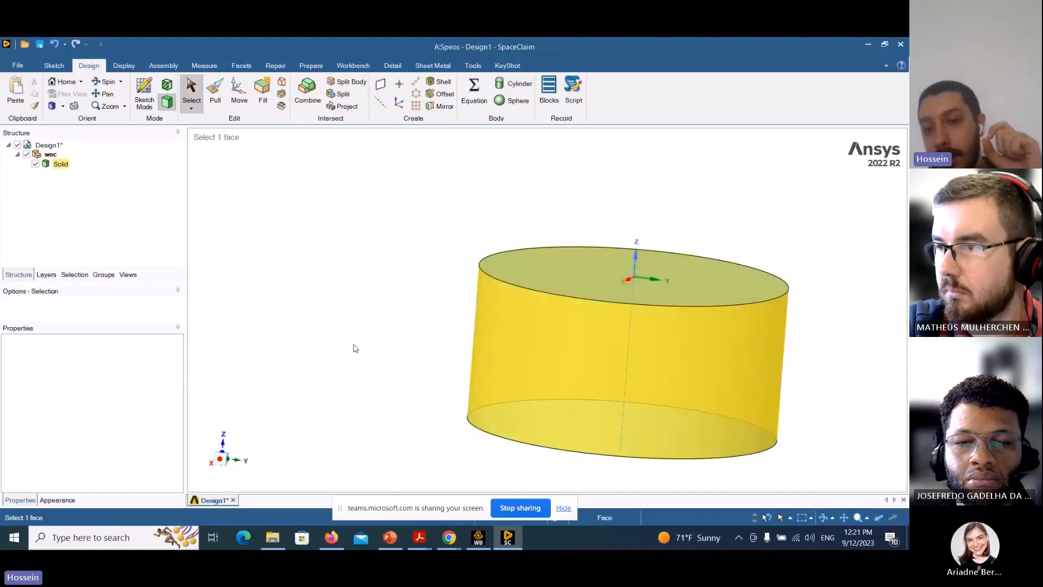
pyautogui.click(354, 348)
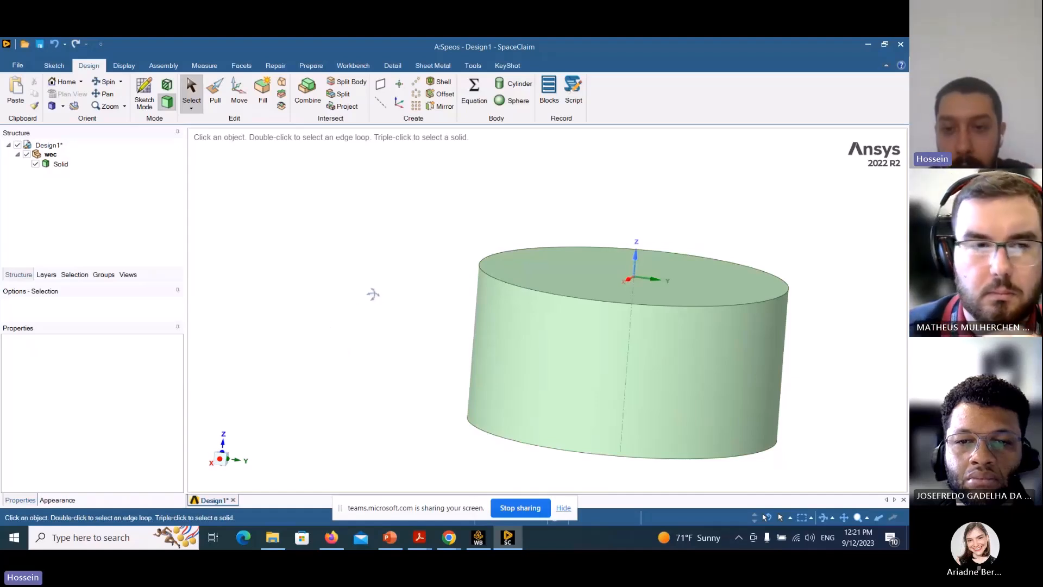
pyautogui.moveTo(373, 294); pyautogui.dragTo(368, 326, button='middle')
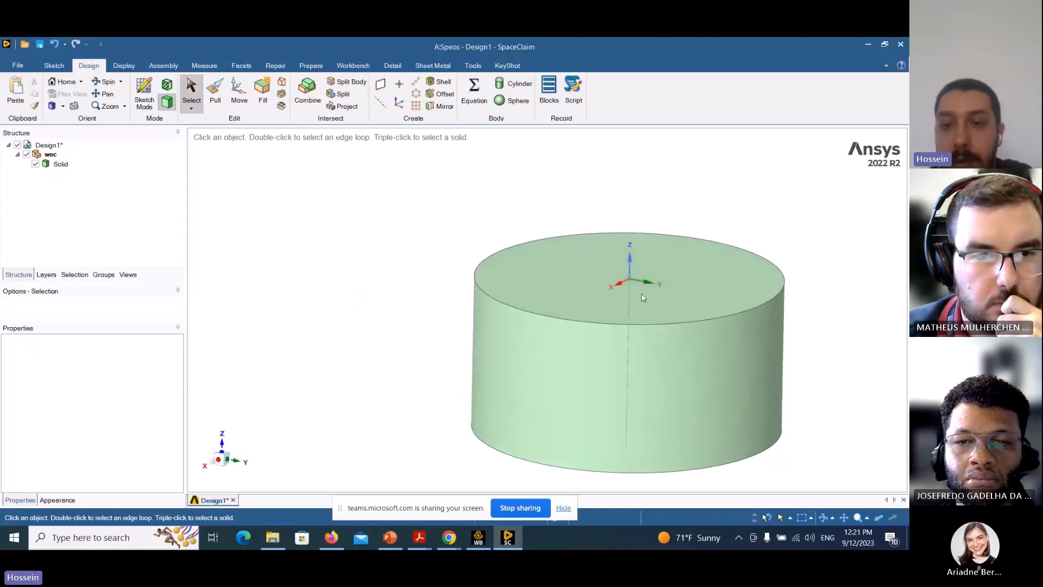
pyautogui.click(637, 310)
pyautogui.click(448, 313)
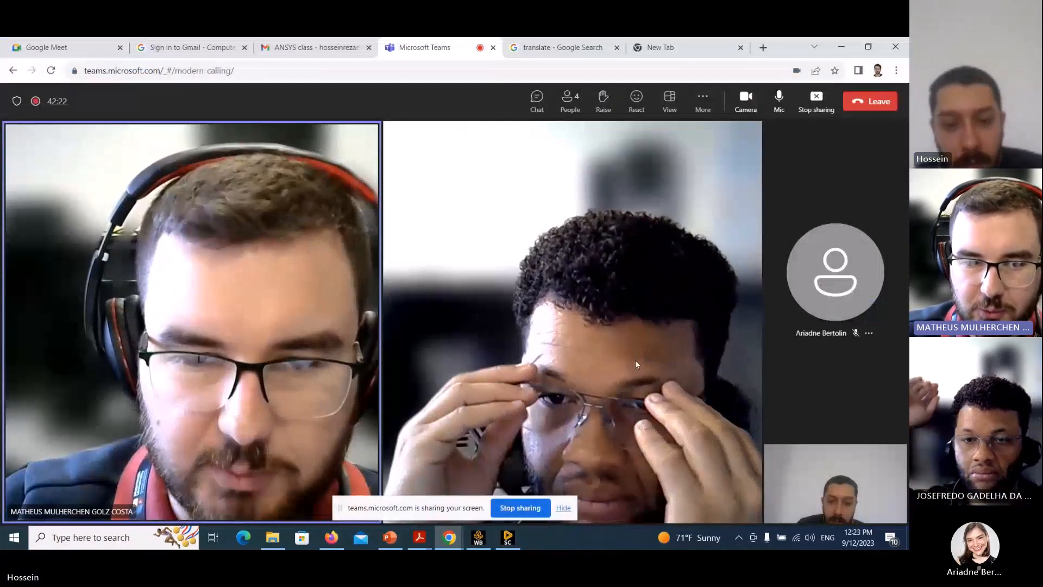
pyautogui.click(511, 542)
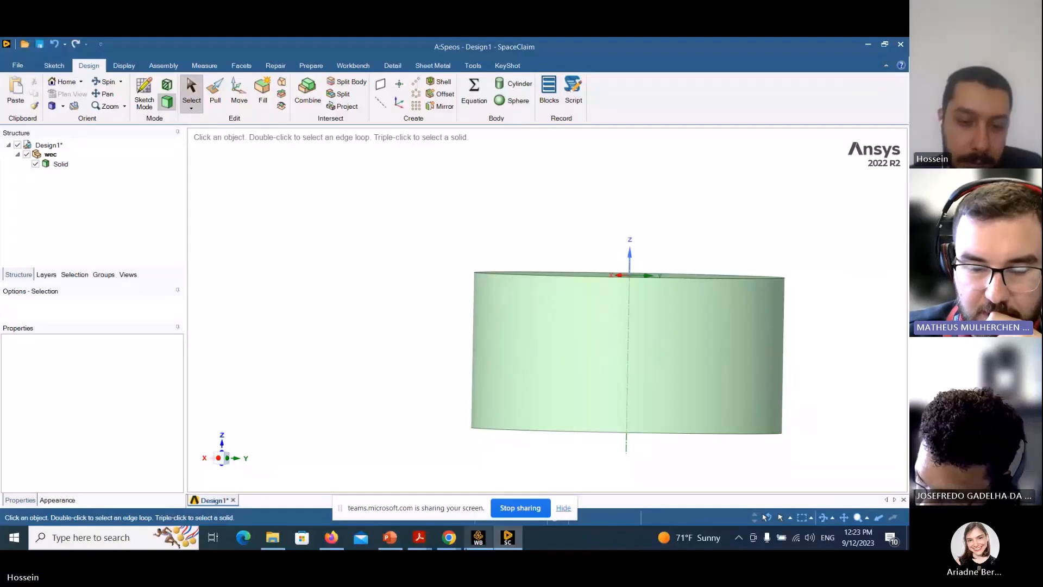
pyautogui.moveTo(453, 544)
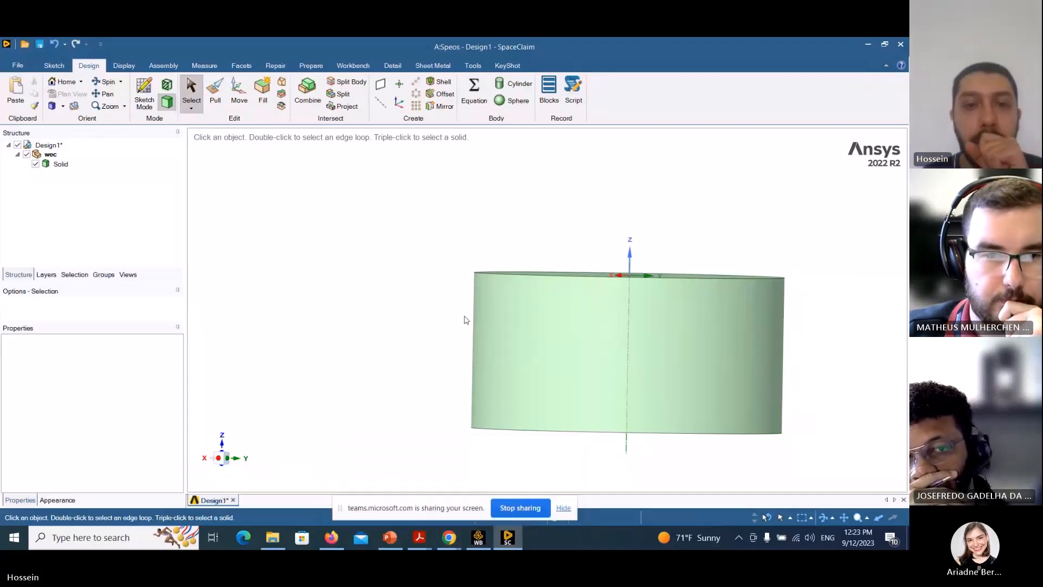
pyautogui.moveTo(443, 291); pyautogui.dragTo(443, 320, button='middle')
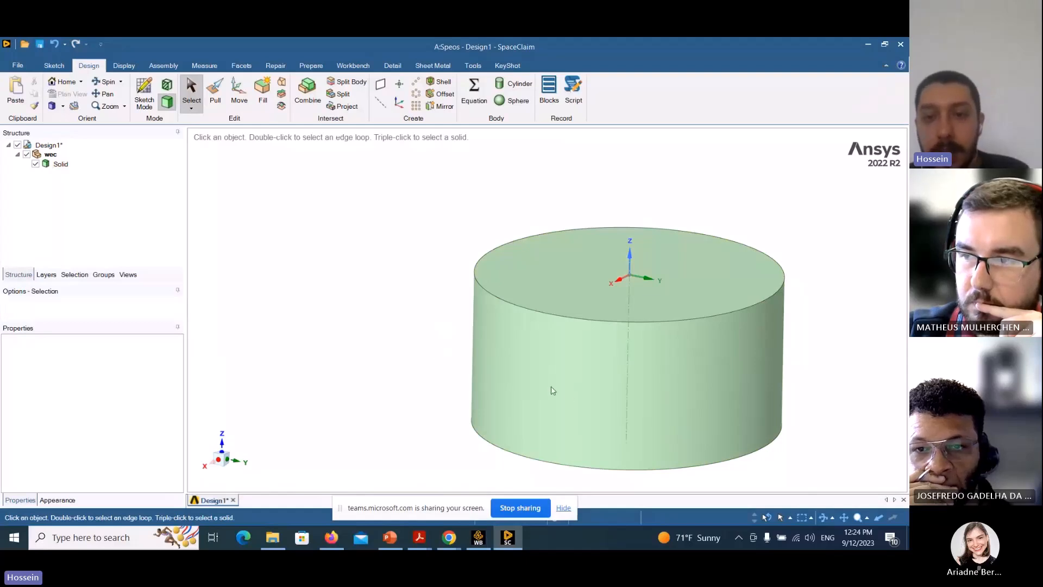
# - Try to move the cylinder's side face about 976 mm upward along its axis
pyautogui.click(727, 433)
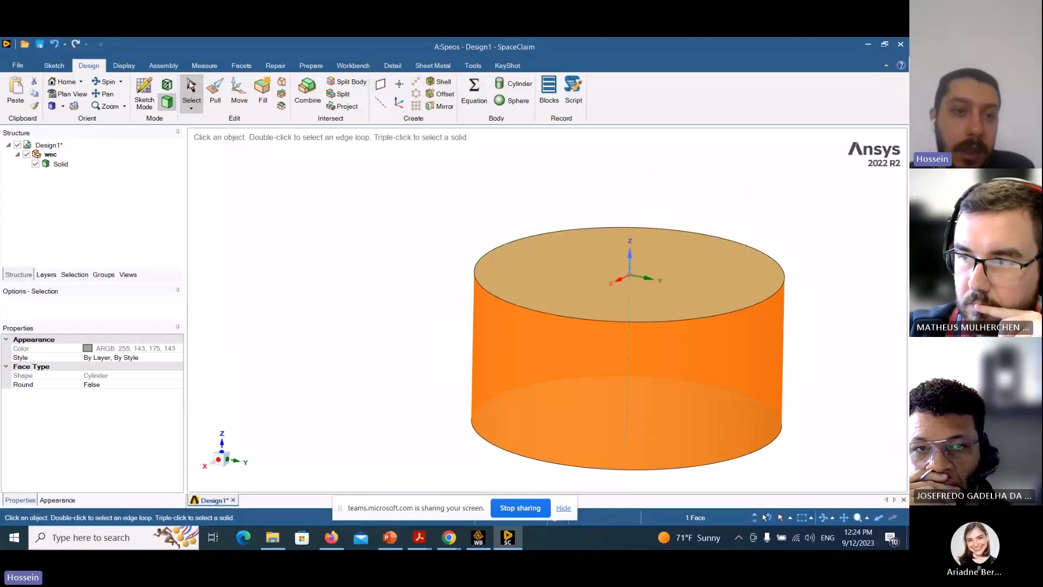
pyautogui.click(239, 91)
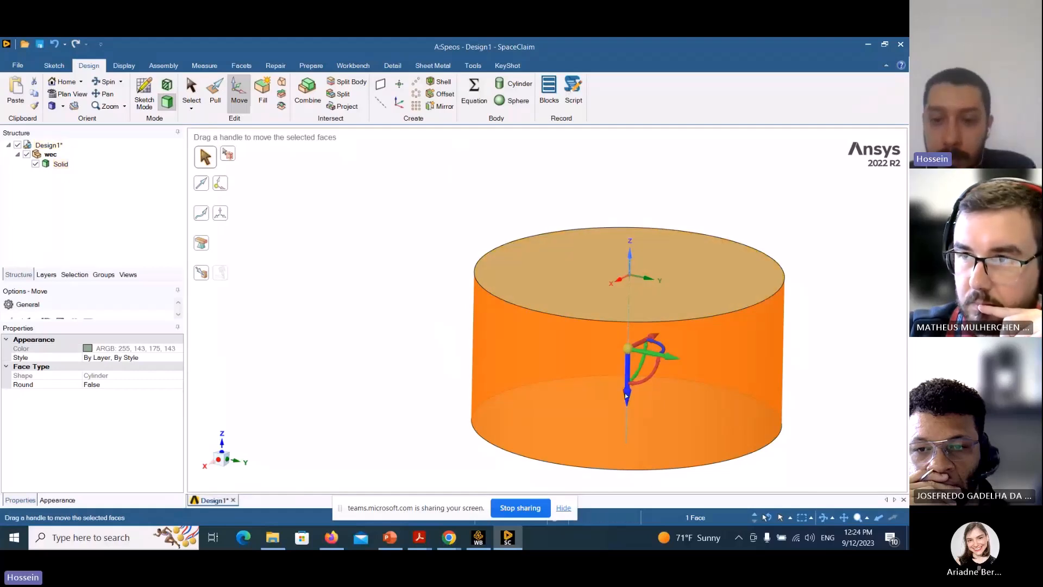
pyautogui.click(215, 467)
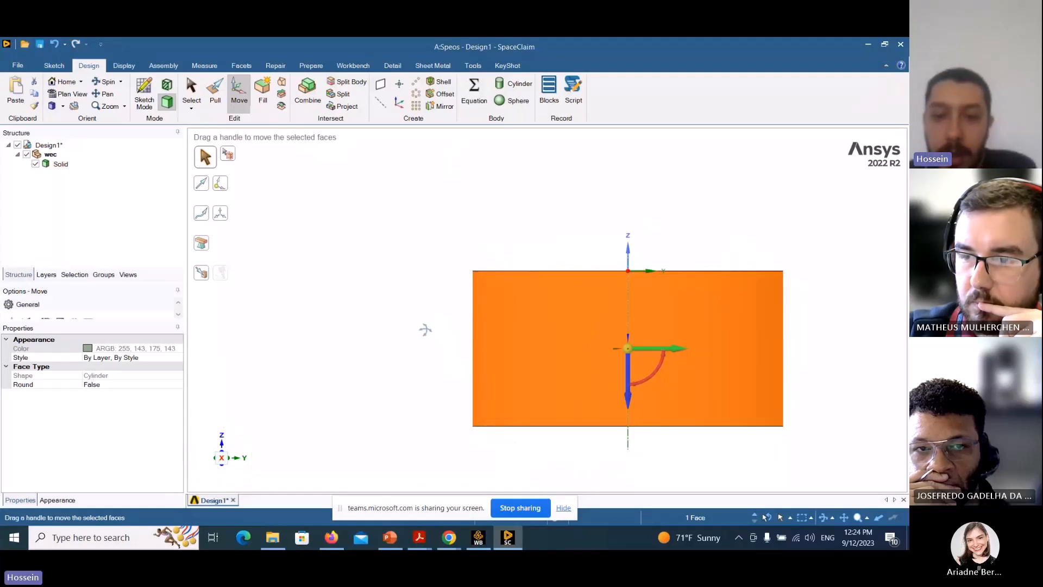
pyautogui.moveTo(423, 328); pyautogui.dragTo(385, 352, button='middle')
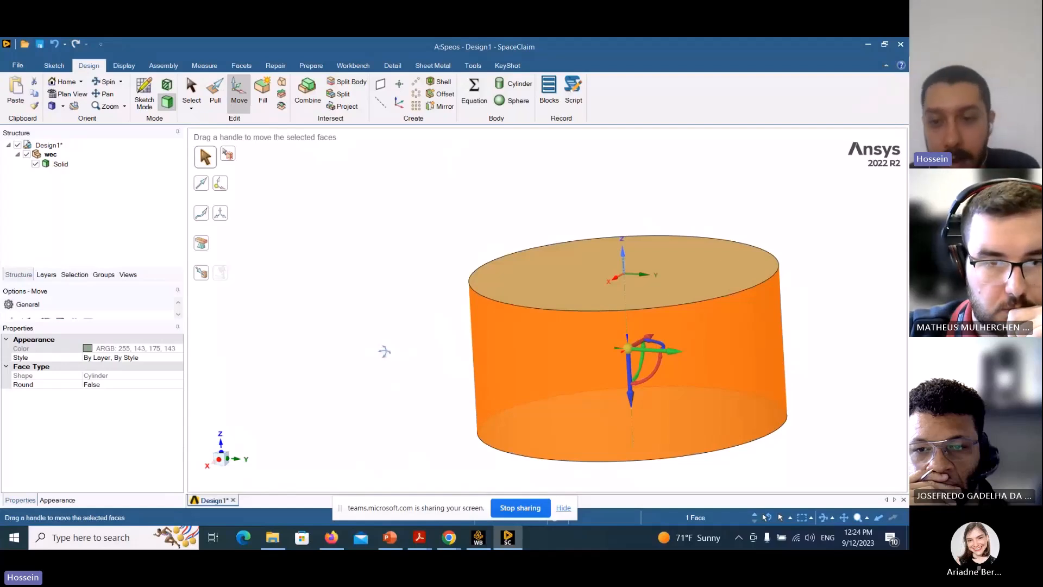
pyautogui.moveTo(386, 354); pyautogui.dragTo(413, 327, button='middle')
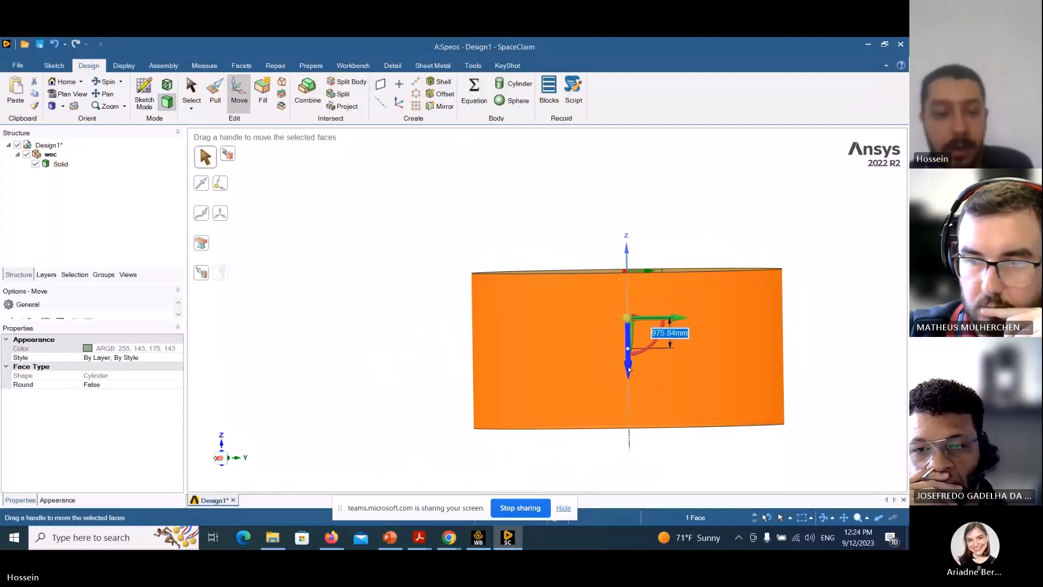
pyautogui.press('Escape')
pyautogui.press('s')
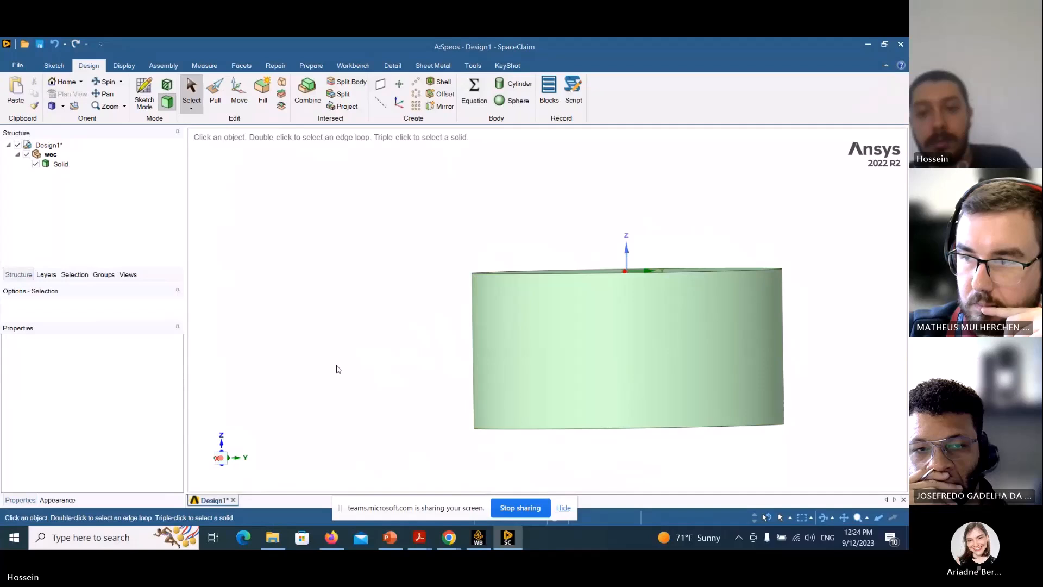
# - Try again to move only the cylinder's side face upward with the Move tool, and undo the attempt
pyautogui.click(512, 317)
pyautogui.press('p')
pyautogui.press('m')
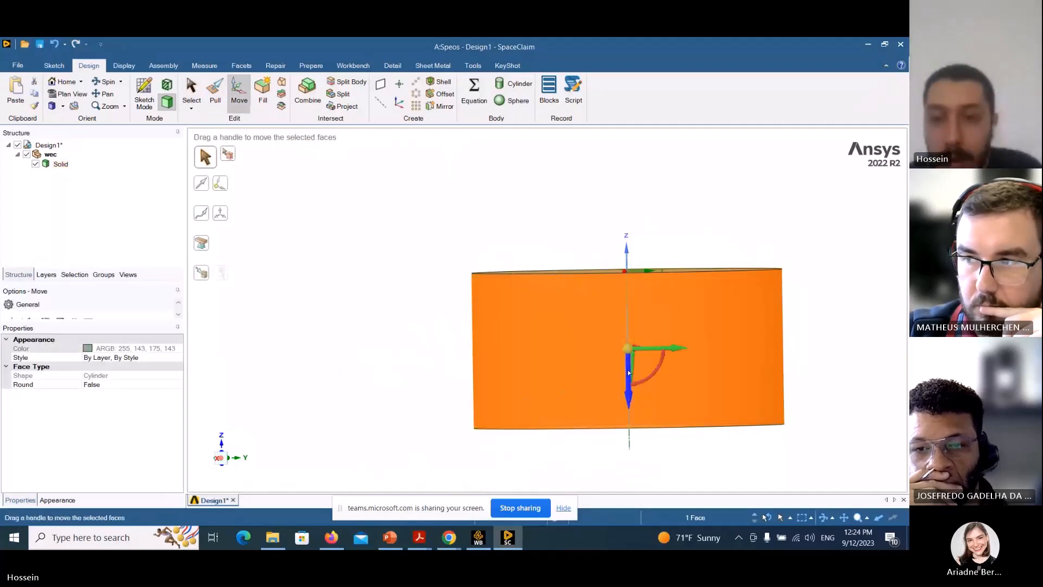
pyautogui.moveTo(628, 373); pyautogui.dragTo(628, 312)
pyautogui.hotkey('ctrl', 'z')
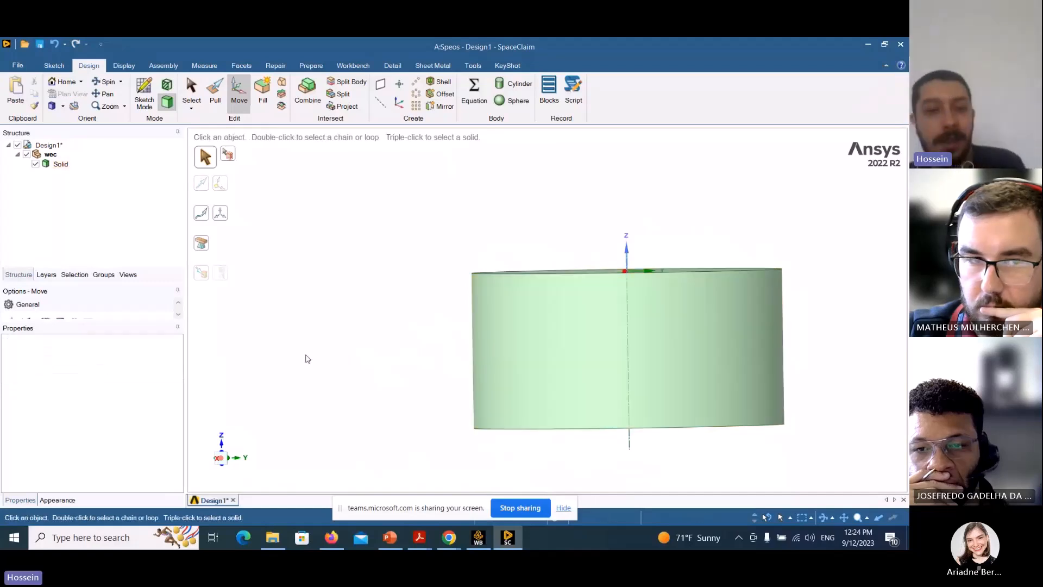
# - Try to move the cylinder's side face about 2500 mm downward along its axis
pyautogui.moveTo(360, 324); pyautogui.dragTo(377, 354, button='middle')
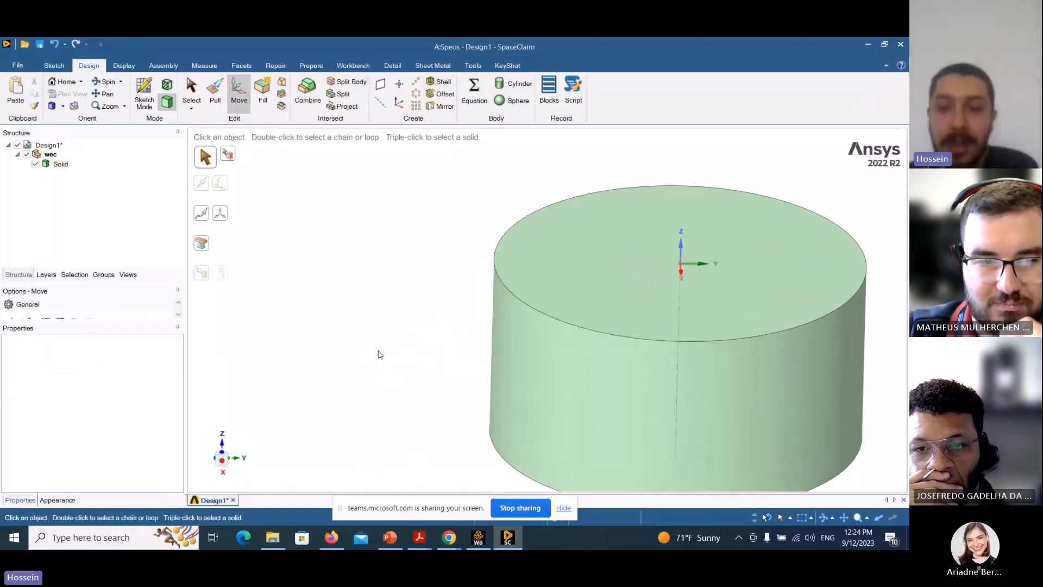
pyautogui.scroll(-5, 380, 354)
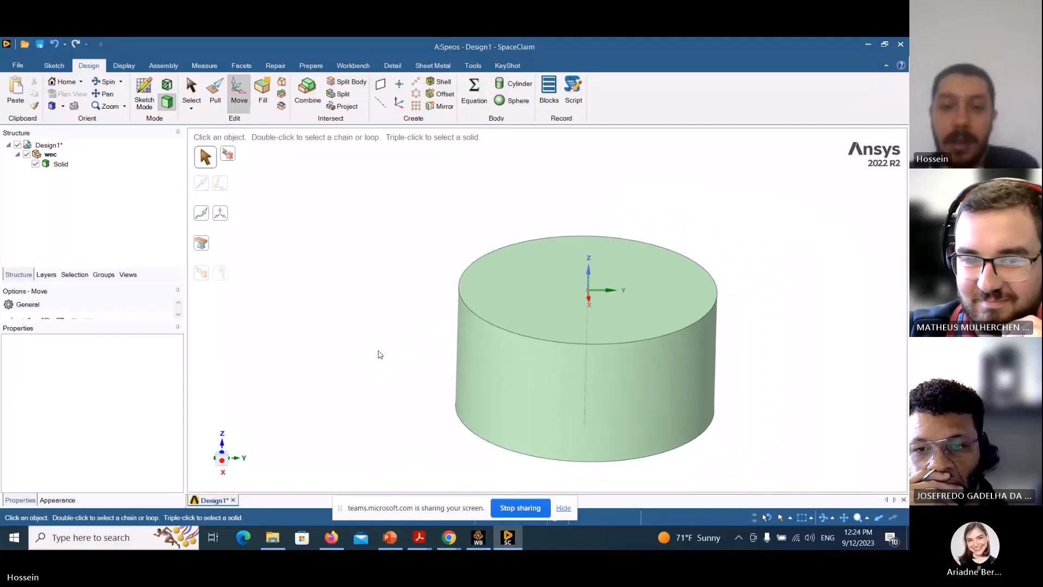
pyautogui.scroll(-4, 392, 391)
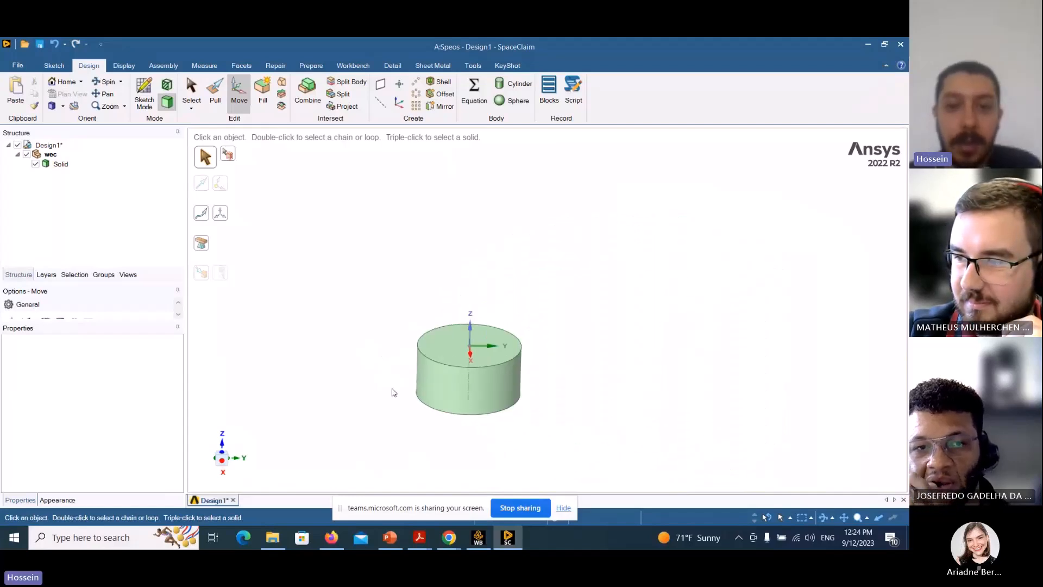
pyautogui.moveTo(391, 389); pyautogui.dragTo(389, 369, button='middle')
pyautogui.press('s')
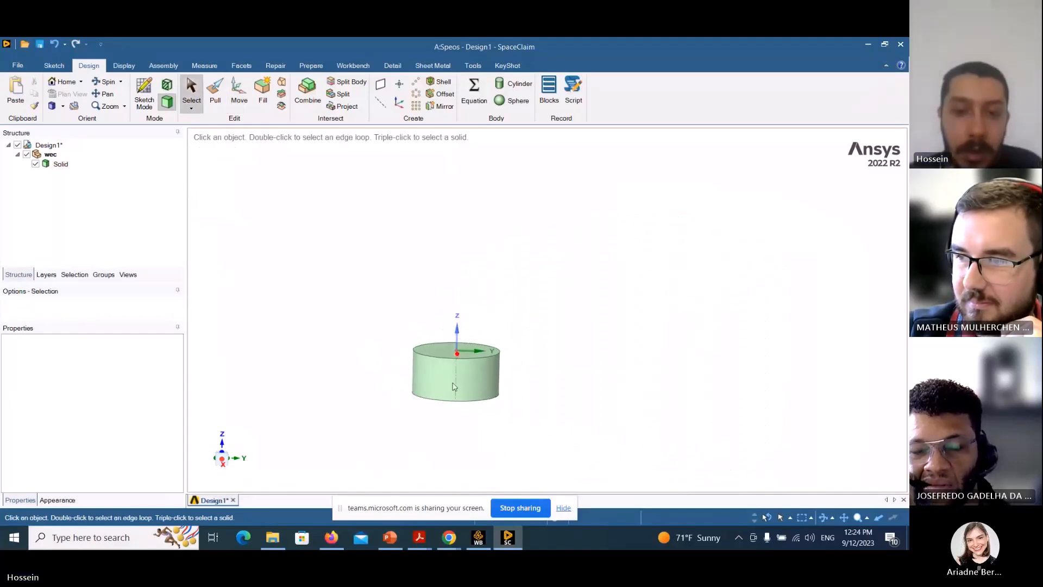
pyautogui.click(435, 382)
pyautogui.click(235, 90)
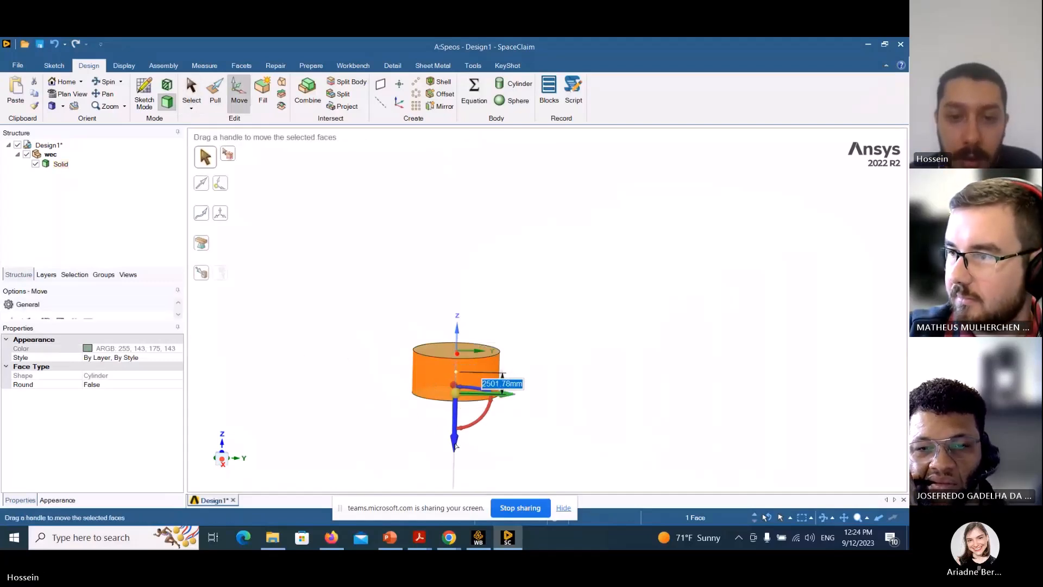
pyautogui.press('Escape')
pyautogui.press('s')
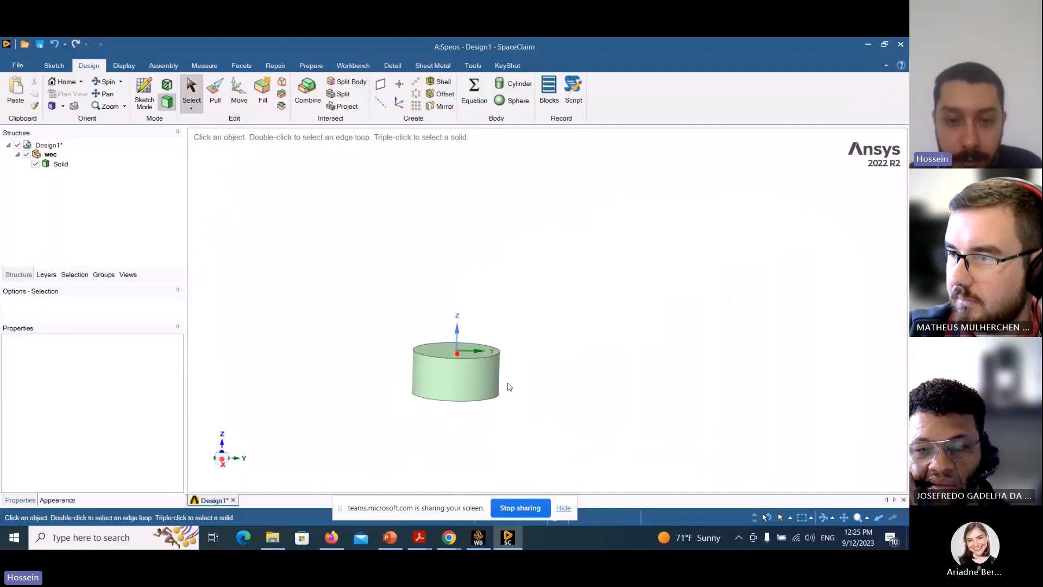
# - Move the whole solid body in the wec component 2500 mm upward along the Z axis
pyautogui.moveTo(363, 357); pyautogui.dragTo(361, 377, button='middle')
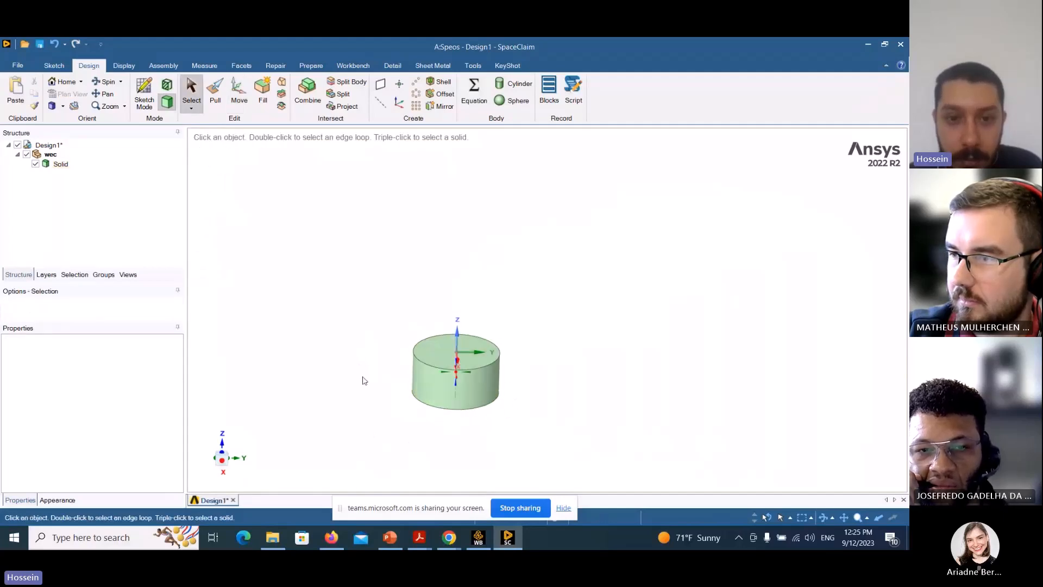
pyautogui.click(443, 356)
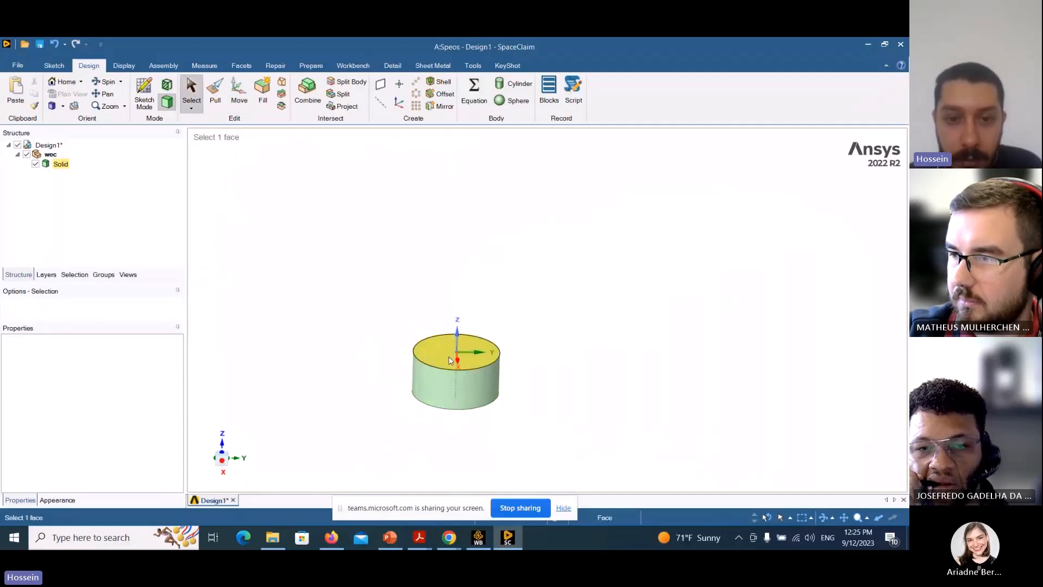
pyautogui.click(61, 164)
pyautogui.click(239, 92)
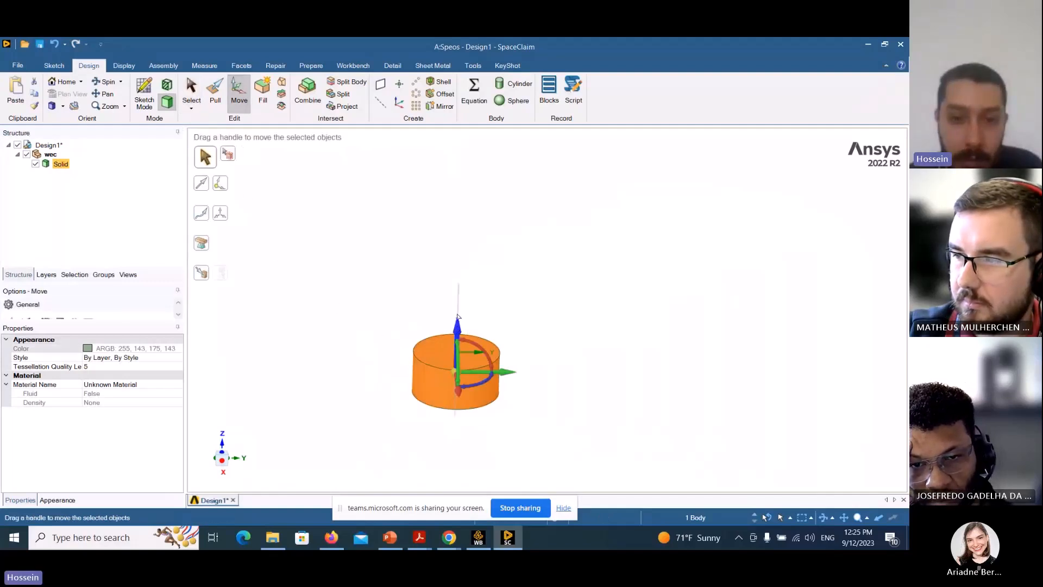
pyautogui.moveTo(457, 316); pyautogui.dragTo(457, 302)
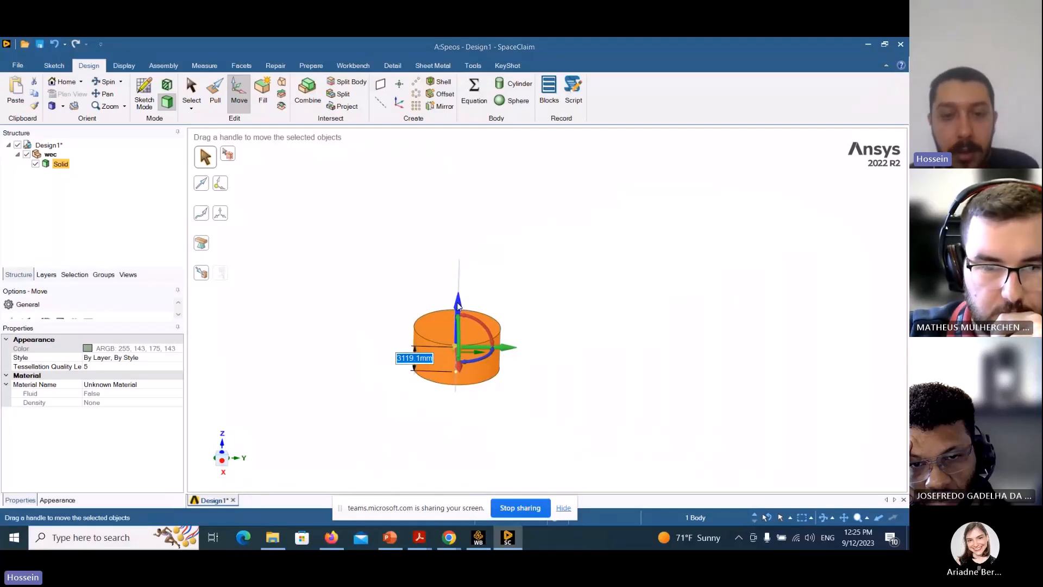
pyautogui.write('250')
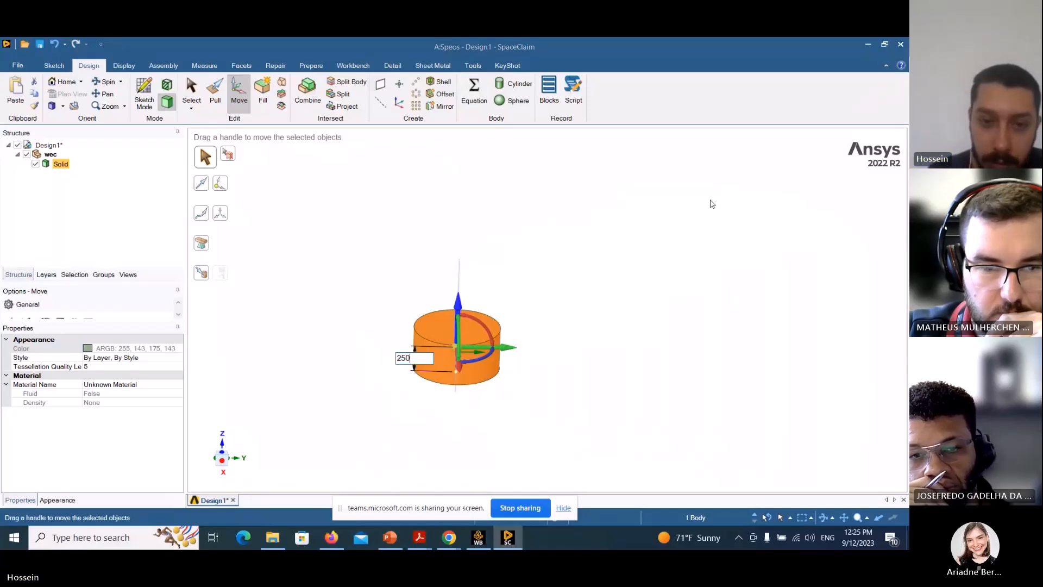
pyautogui.write('0')
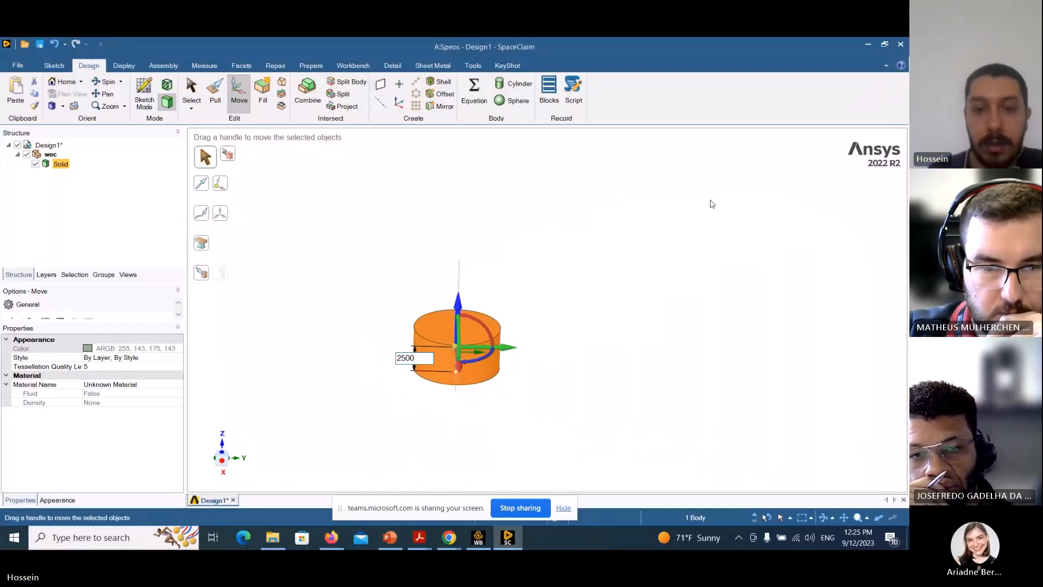
pyautogui.press('Return')
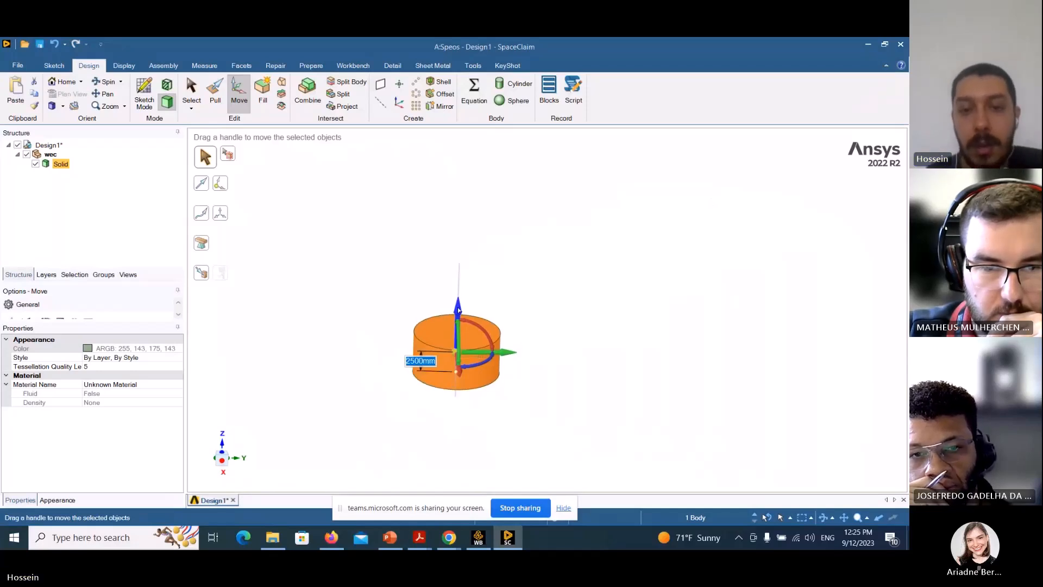
# - Examine the moved cylinder's position relative to the origin from the side and from oblique views
pyautogui.click(222, 471)
pyautogui.click(317, 409)
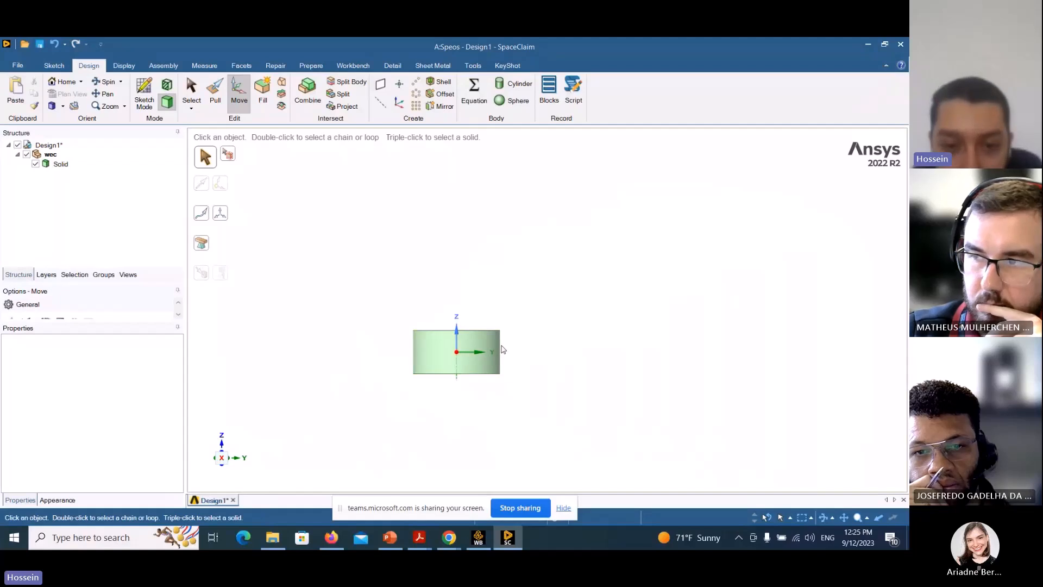
pyautogui.moveTo(402, 352); pyautogui.dragTo(348, 386, button='middle')
pyautogui.scroll(-2, 347, 387)
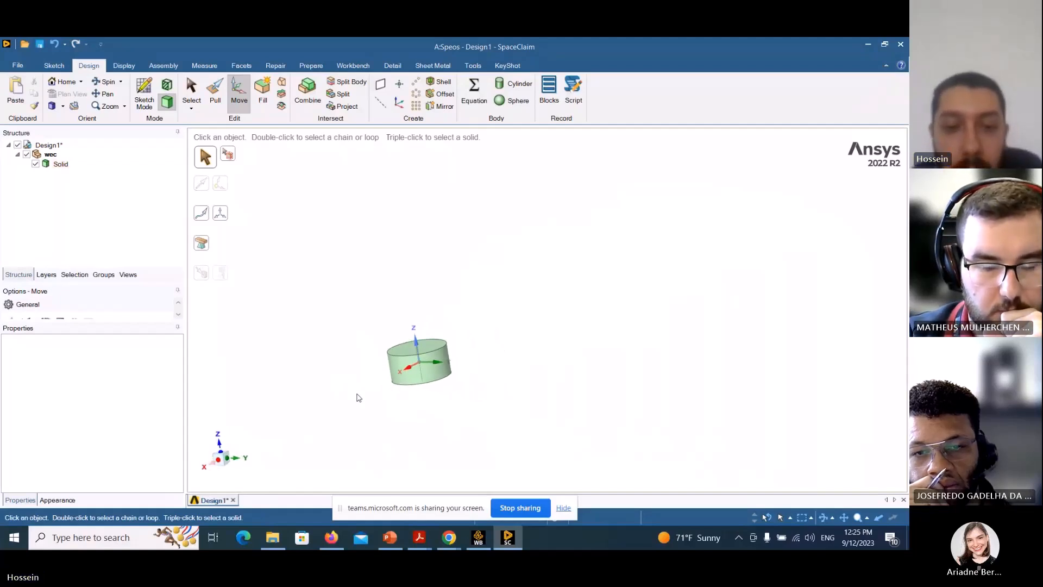
pyautogui.scroll(1, 362, 396)
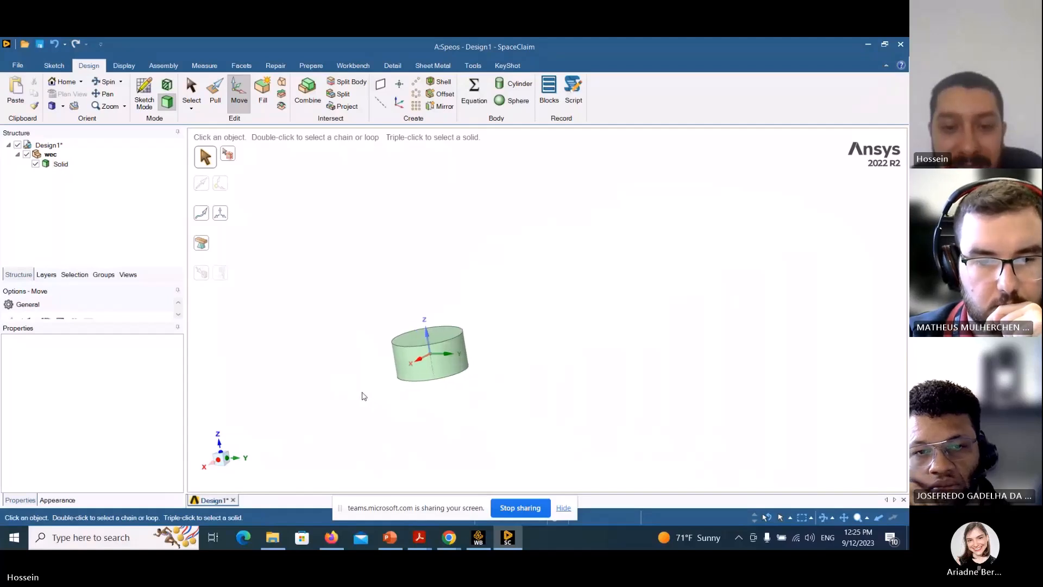
pyautogui.scroll(2, 326, 396)
pyautogui.scroll(2, 326, 395)
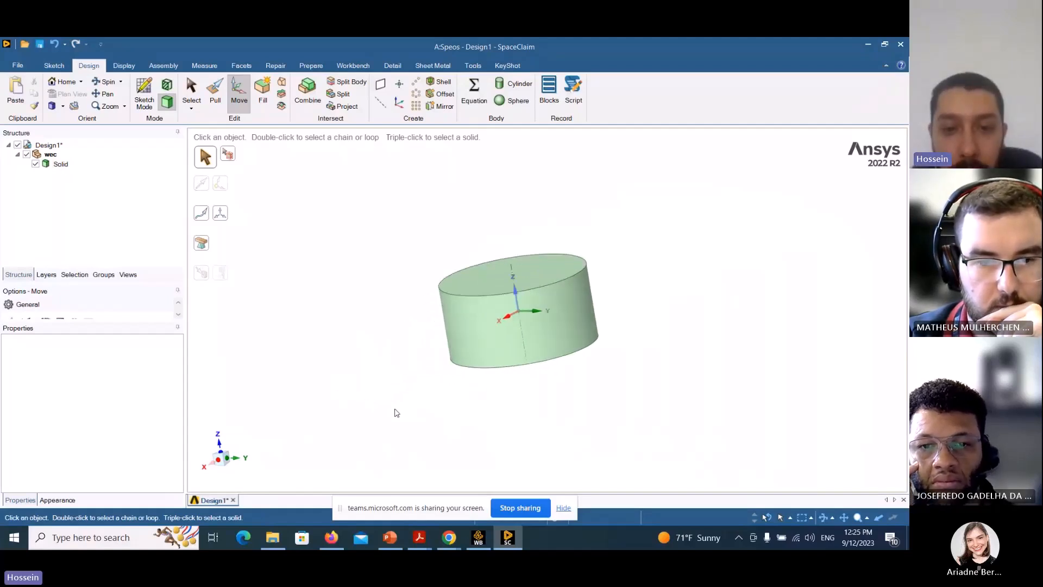
pyautogui.moveTo(412, 386); pyautogui.dragTo(451, 370, button='middle')
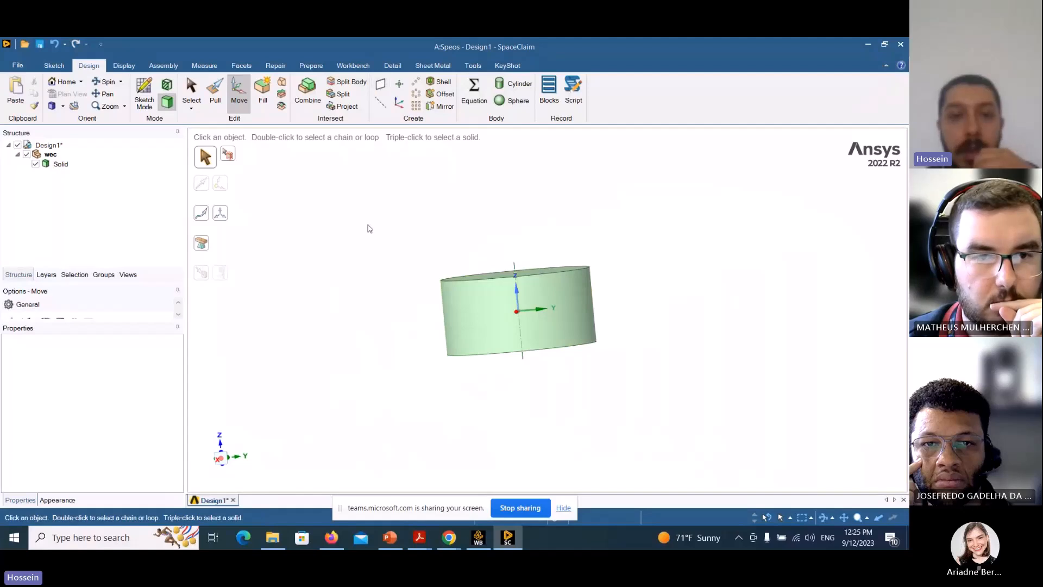
pyautogui.press('h')
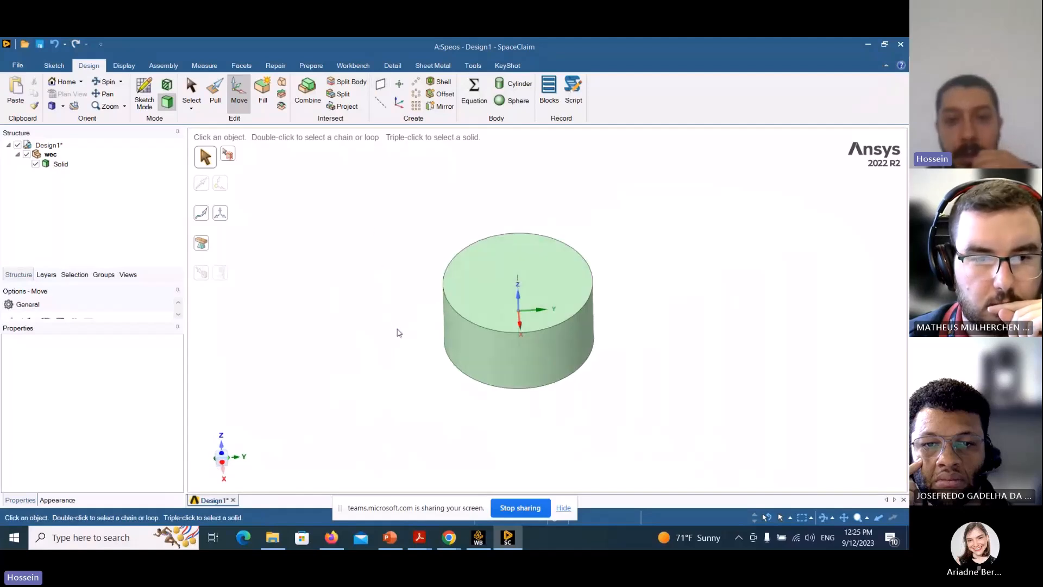
# - Create a horizontal datum plane through the origin, perpendicular to the Z axis, cutting across the cylinder at mid-height
pyautogui.click(381, 92)
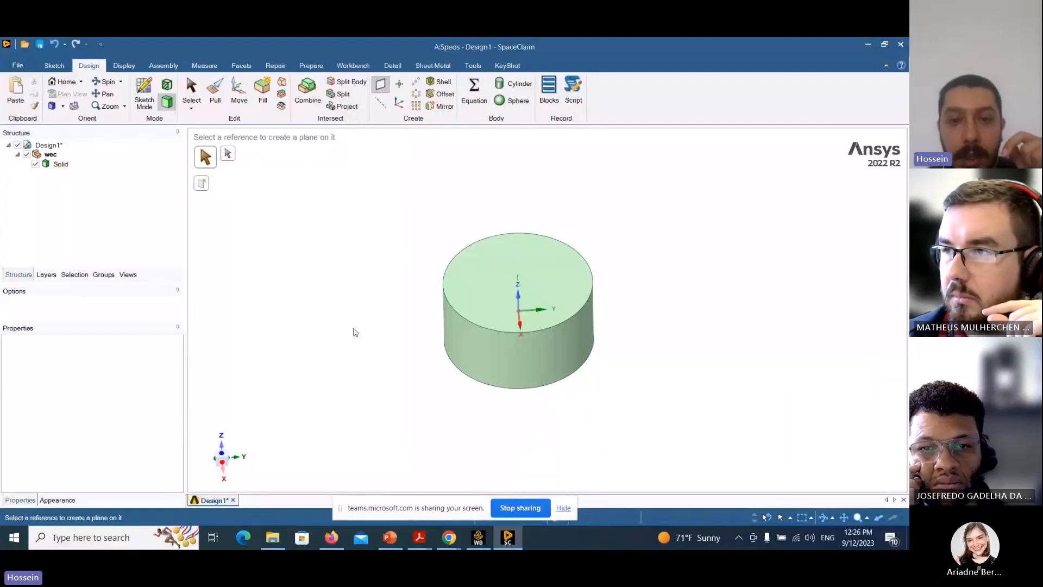
pyautogui.moveTo(354, 331); pyautogui.dragTo(357, 310, button='middle')
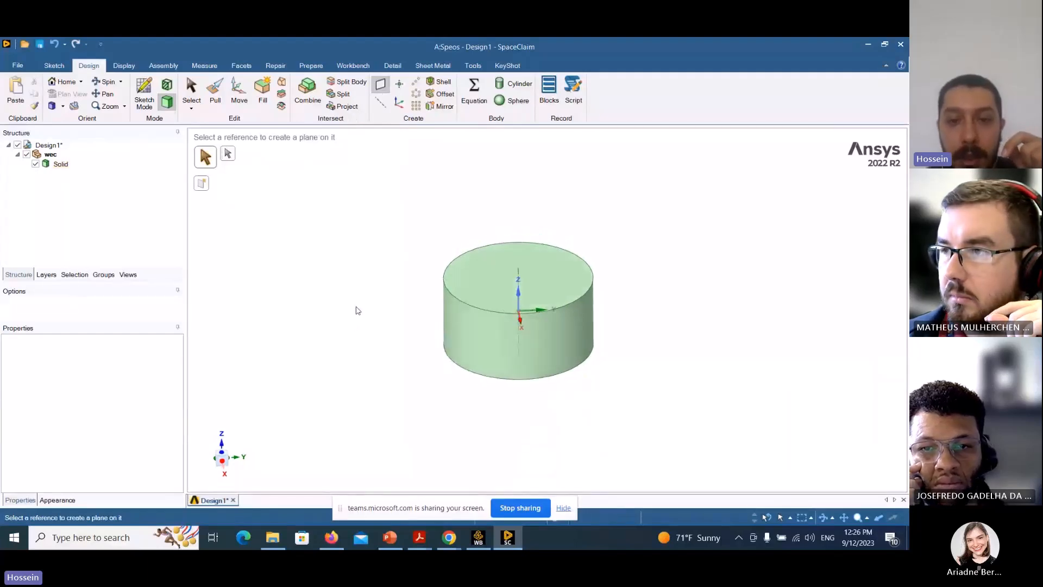
pyautogui.click(520, 300)
pyautogui.moveTo(337, 291); pyautogui.dragTo(363, 273, button='middle')
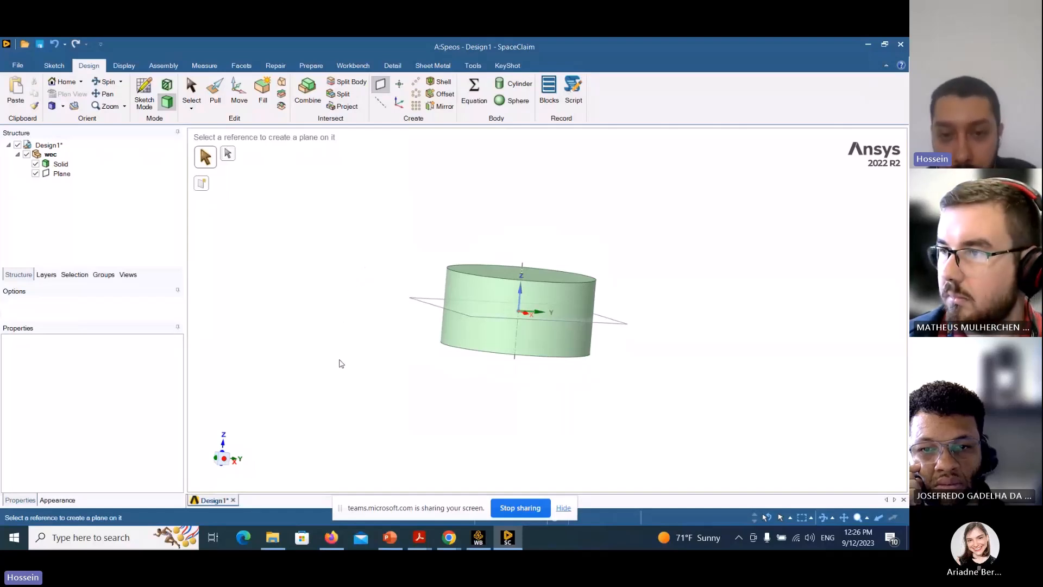
pyautogui.press('Escape')
pyautogui.click(460, 334)
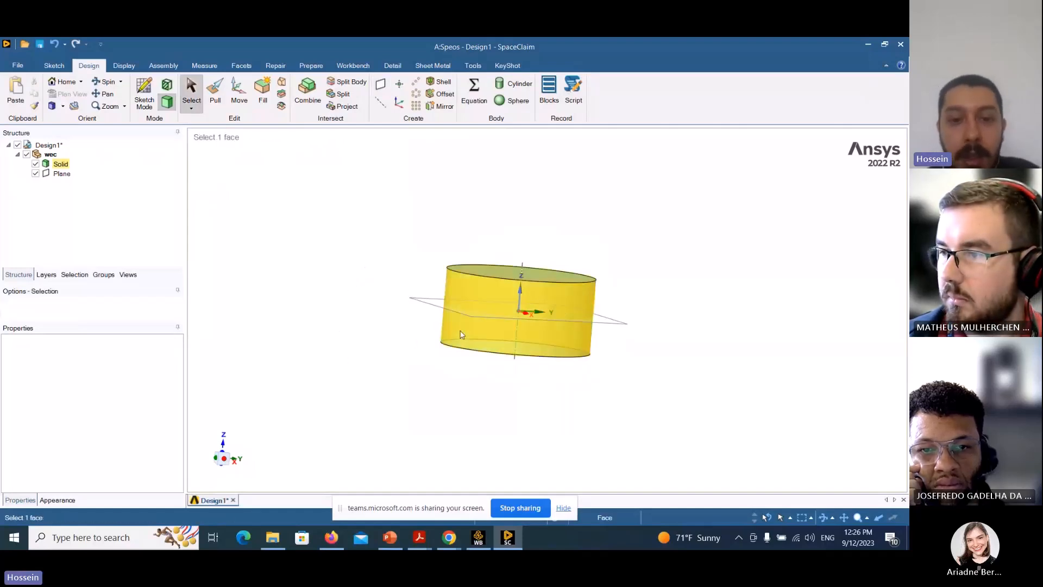
pyautogui.click(396, 327)
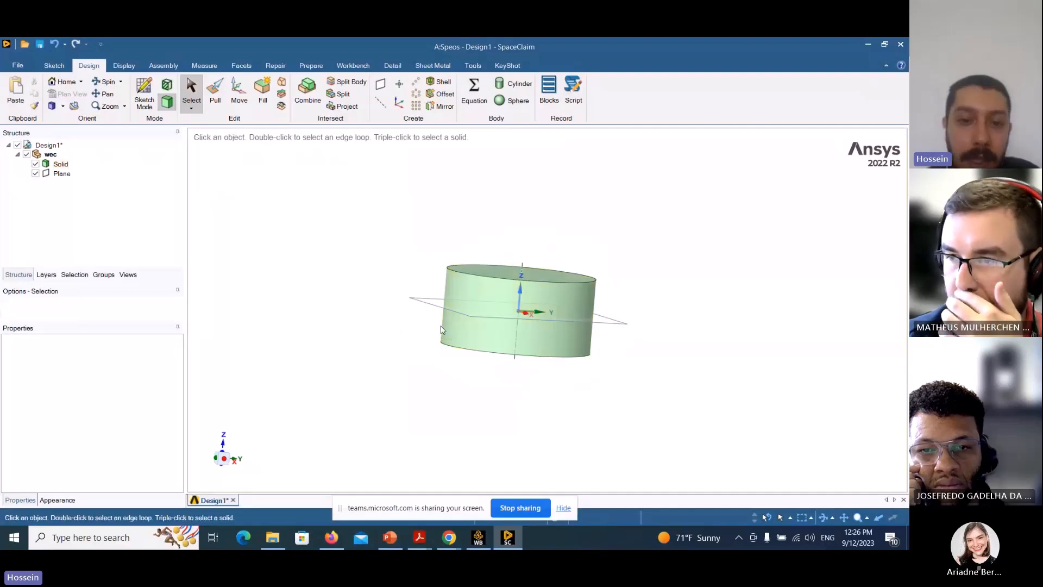
pyautogui.click(462, 331)
pyautogui.click(447, 347)
pyautogui.click(342, 270)
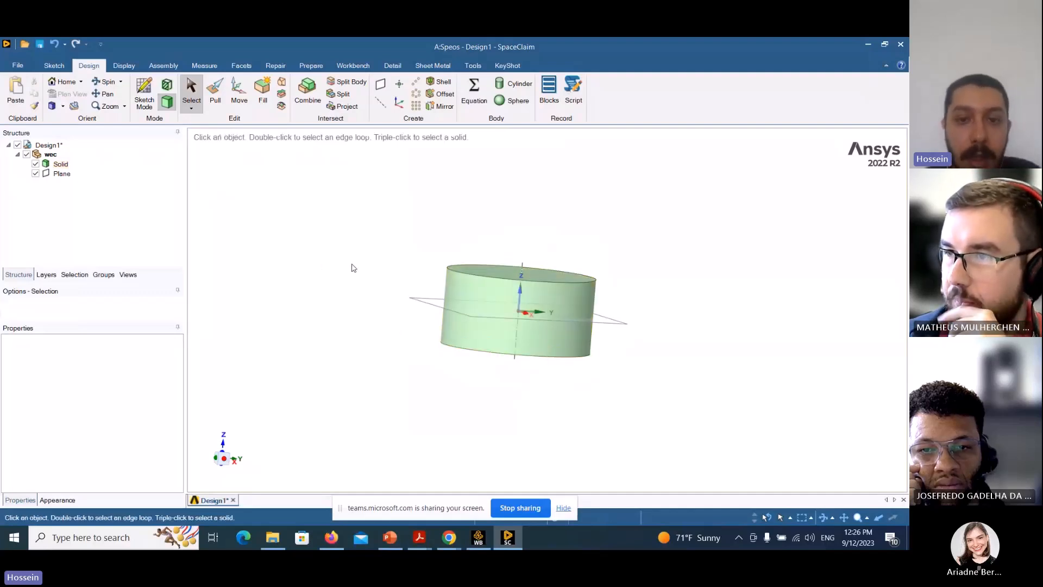
# - Split the cylinder's side face into upper and lower parts, using the horizontal datum plane as the cutter
pyautogui.click(341, 93)
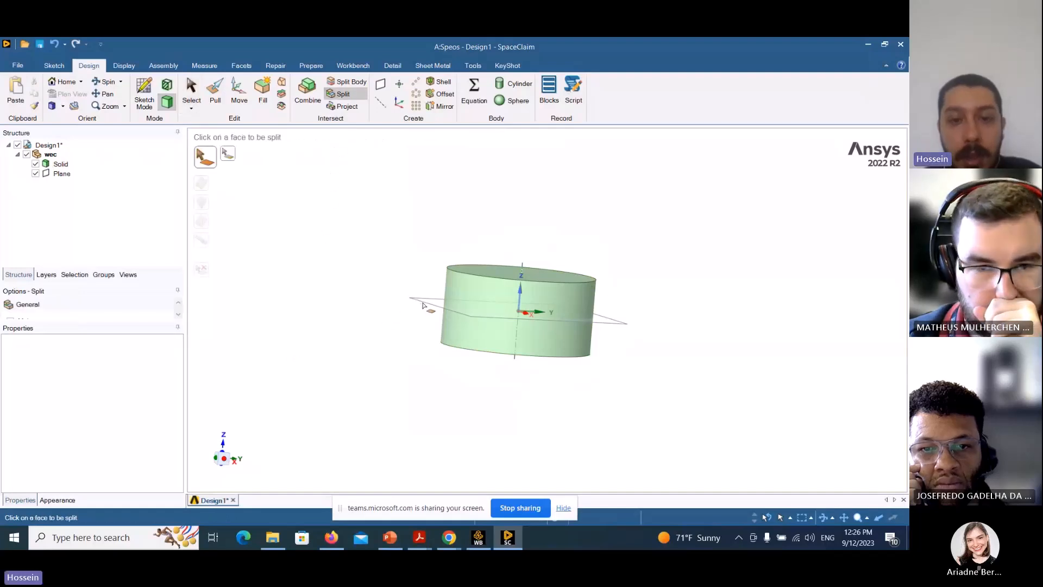
pyautogui.moveTo(403, 326); pyautogui.dragTo(402, 342, button='middle')
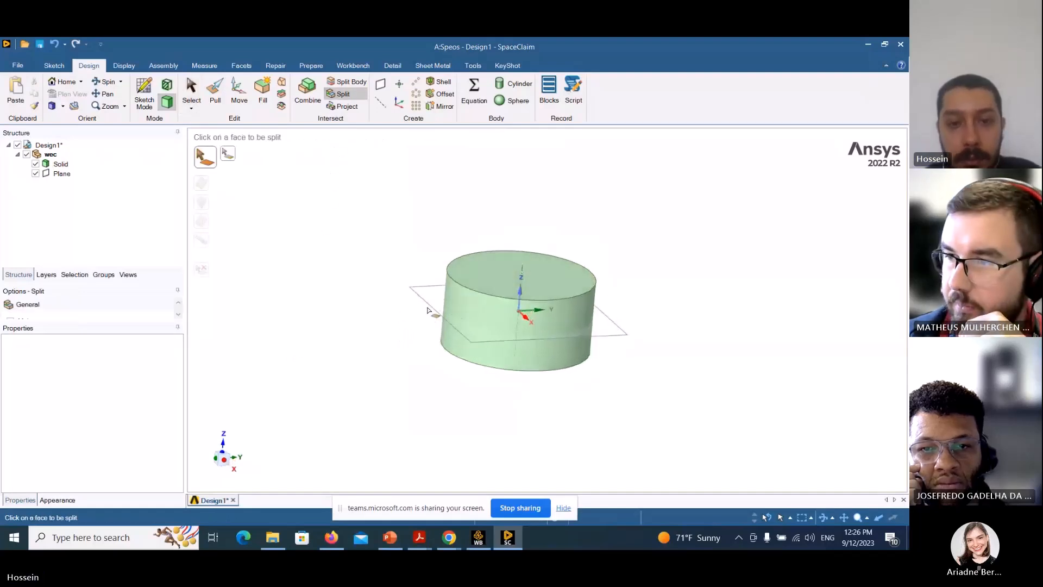
pyautogui.click(450, 338)
pyautogui.click(200, 247)
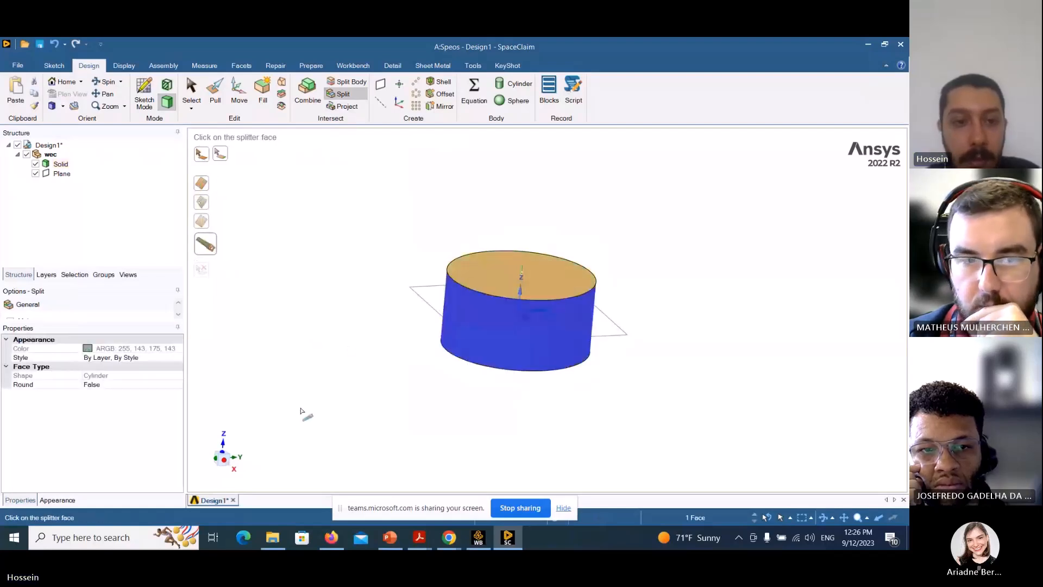
pyautogui.click(429, 307)
pyautogui.press('Escape')
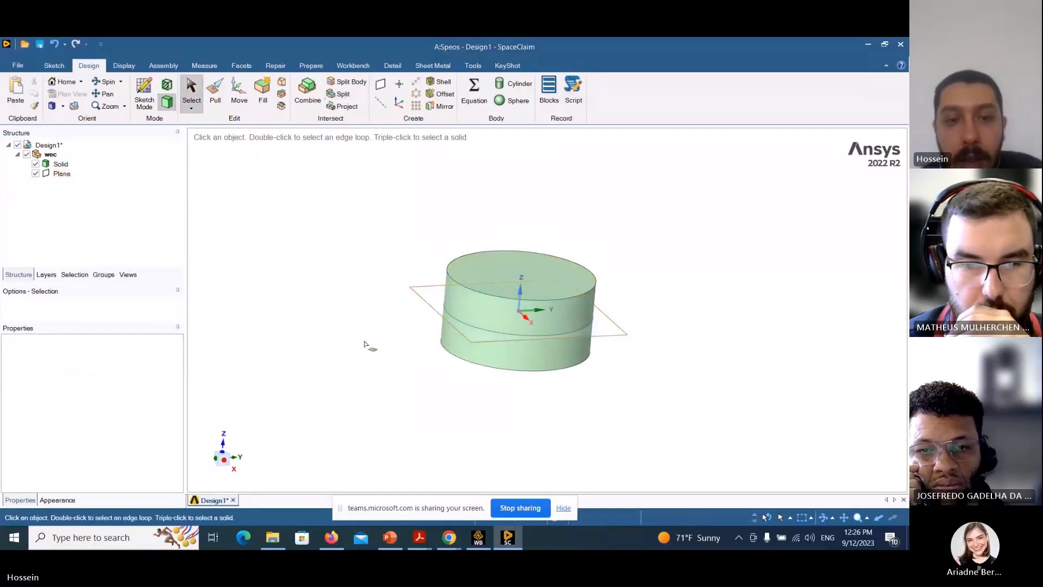
# - Delete the datum plane from the wec component, keeping the split cylinder body
pyautogui.moveTo(408, 369)
pyautogui.mouseDown(button='middle')
pyautogui.moveTo(404, 320)
pyautogui.moveTo(407, 364)
pyautogui.moveTo(381, 318)
pyautogui.moveTo(389, 336)
pyautogui.mouseUp(button='middle')
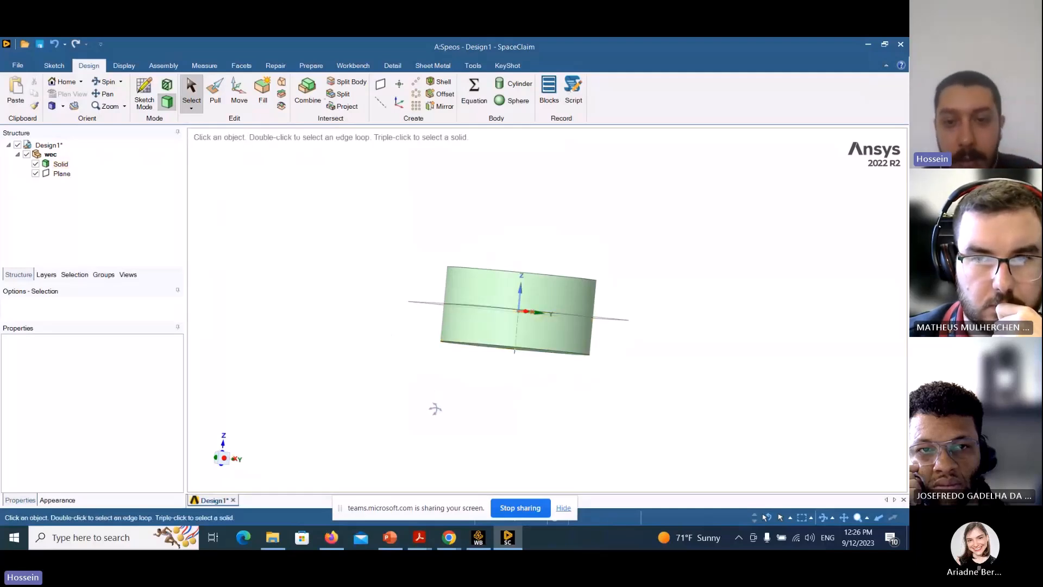
pyautogui.moveTo(433, 410); pyautogui.dragTo(433, 417, button='middle')
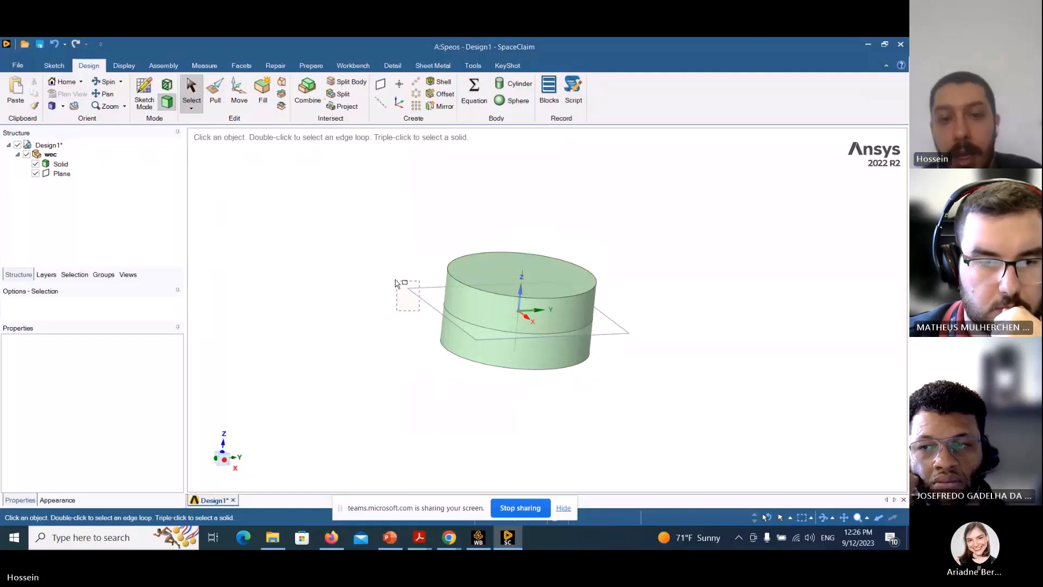
pyautogui.click(401, 286)
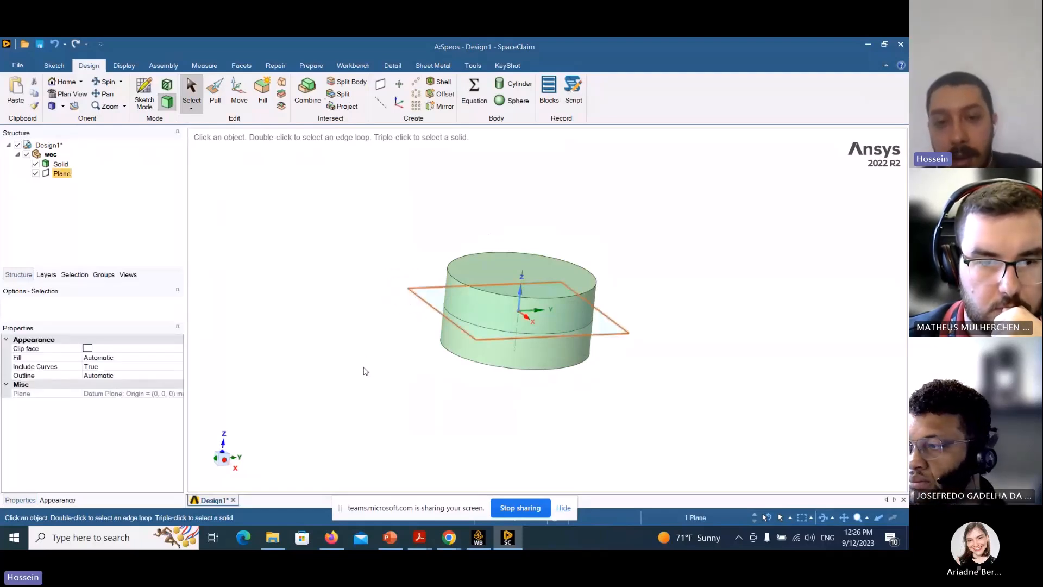
pyautogui.press('Delete')
pyautogui.moveTo(374, 359)
pyautogui.mouseDown(button='middle')
pyautogui.moveTo(365, 312)
pyautogui.moveTo(370, 360)
pyautogui.mouseUp(button='middle')
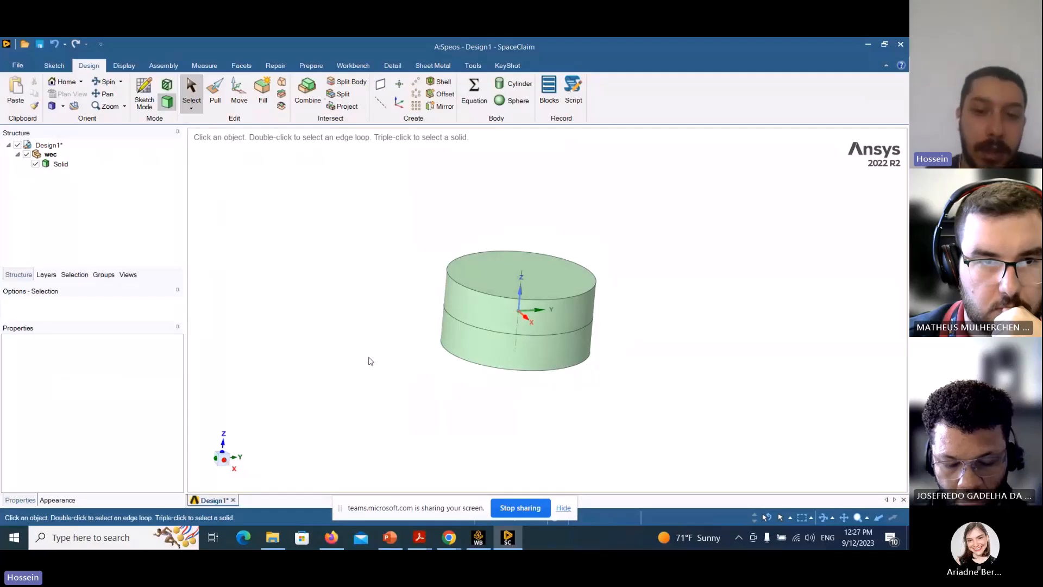
# - Detach all faces of the solid in the wec component into separate surface bodies
pyautogui.click(58, 164)
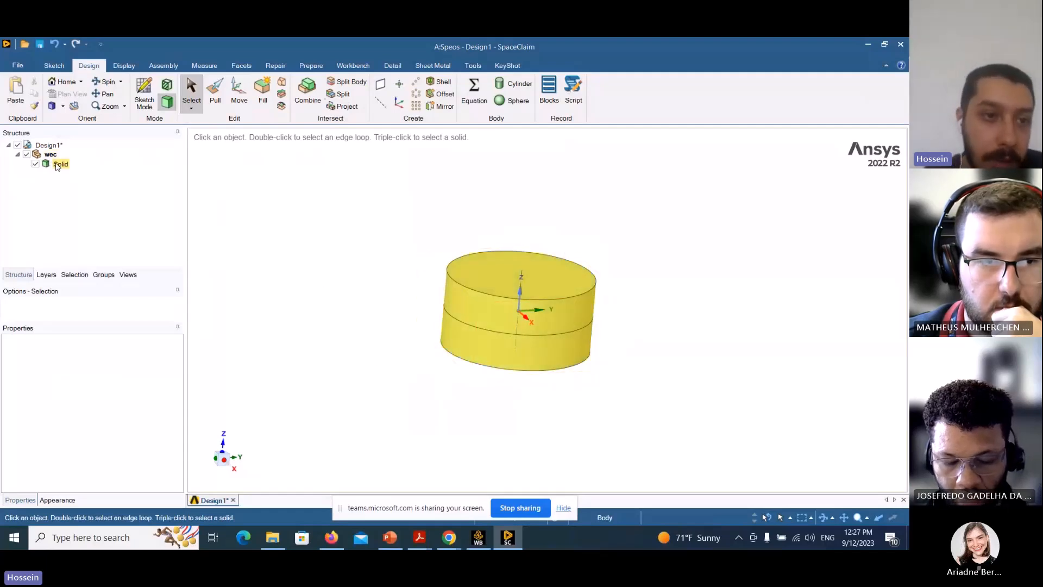
pyautogui.rightClick(58, 165)
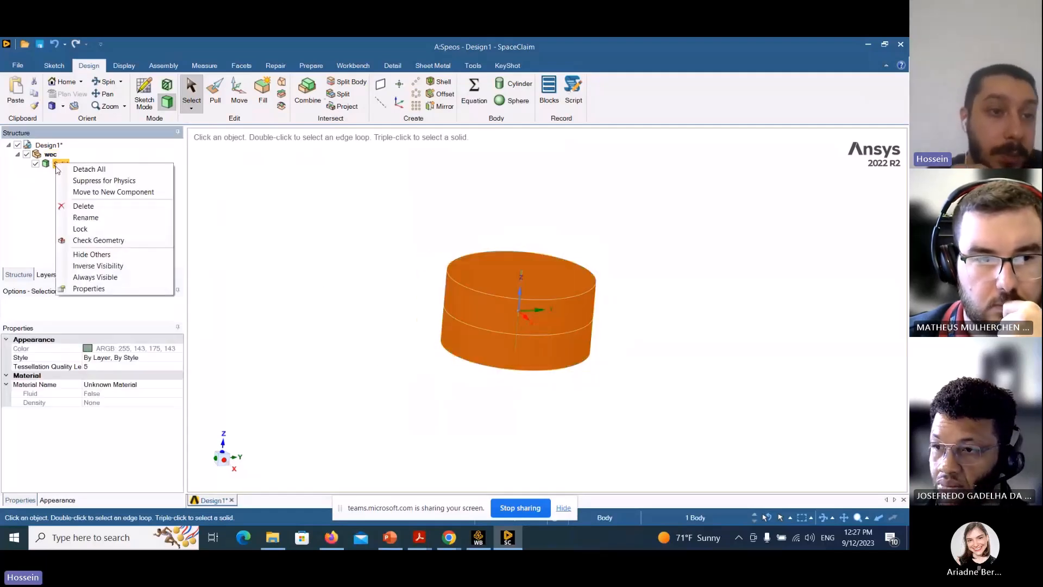
pyautogui.click(89, 170)
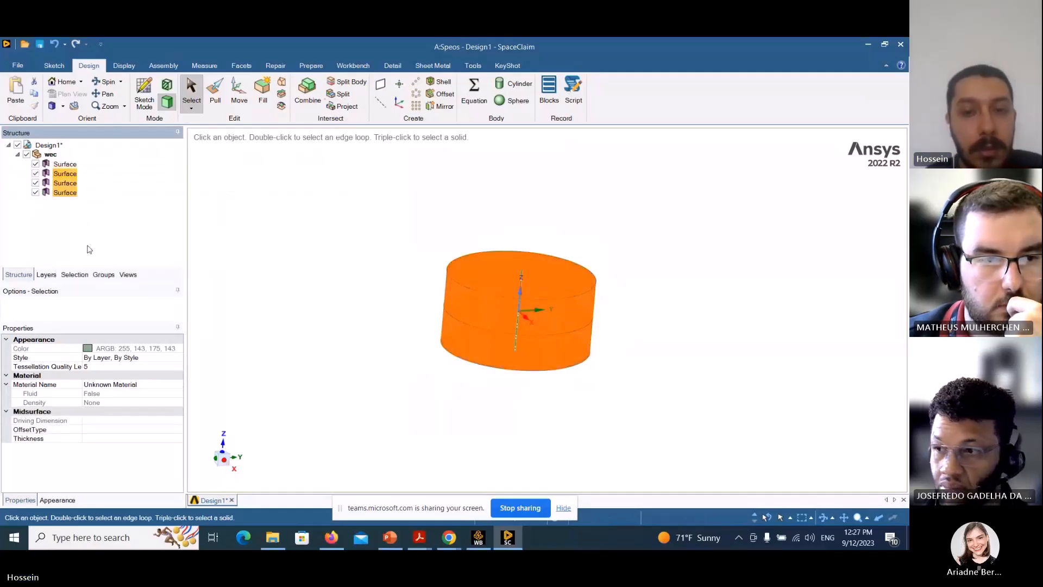
pyautogui.click(90, 250)
# - Combine the upper side surface and the top cap surface into a single surface body
pyautogui.click(75, 165)
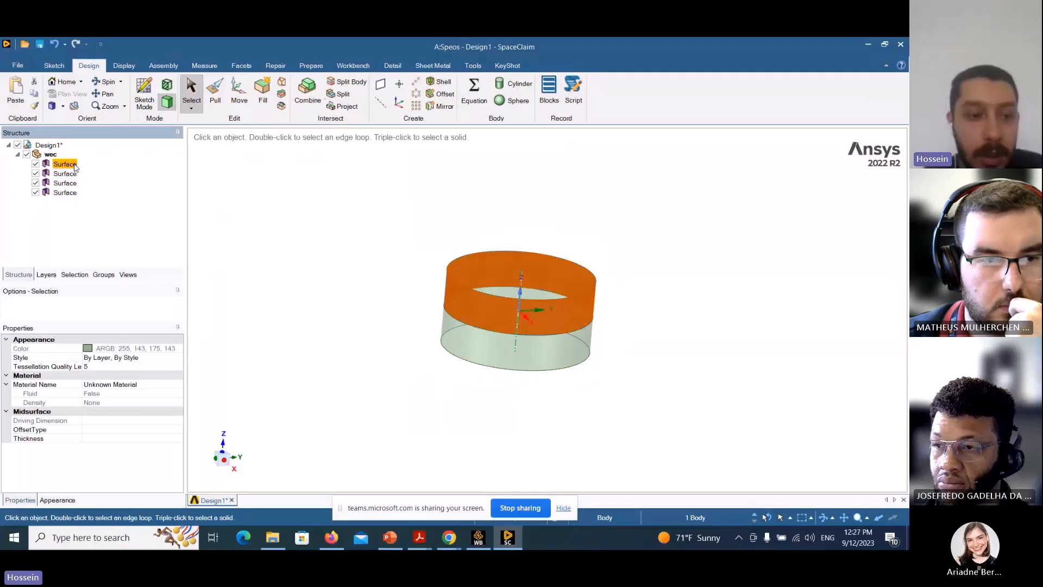
pyautogui.keyDown('ctrl'); pyautogui.click(67, 173); pyautogui.keyUp('ctrl')
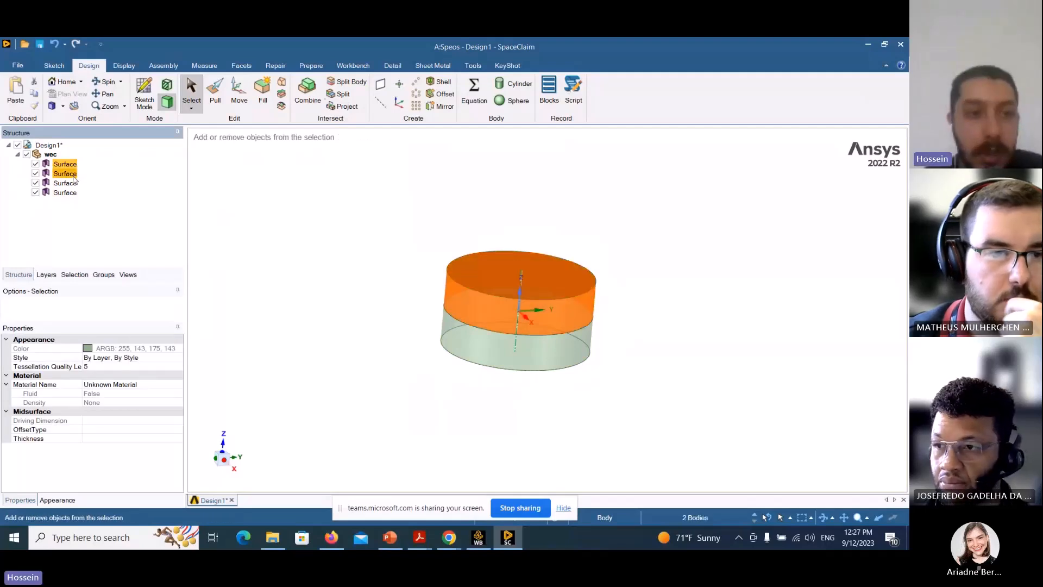
pyautogui.click(310, 95)
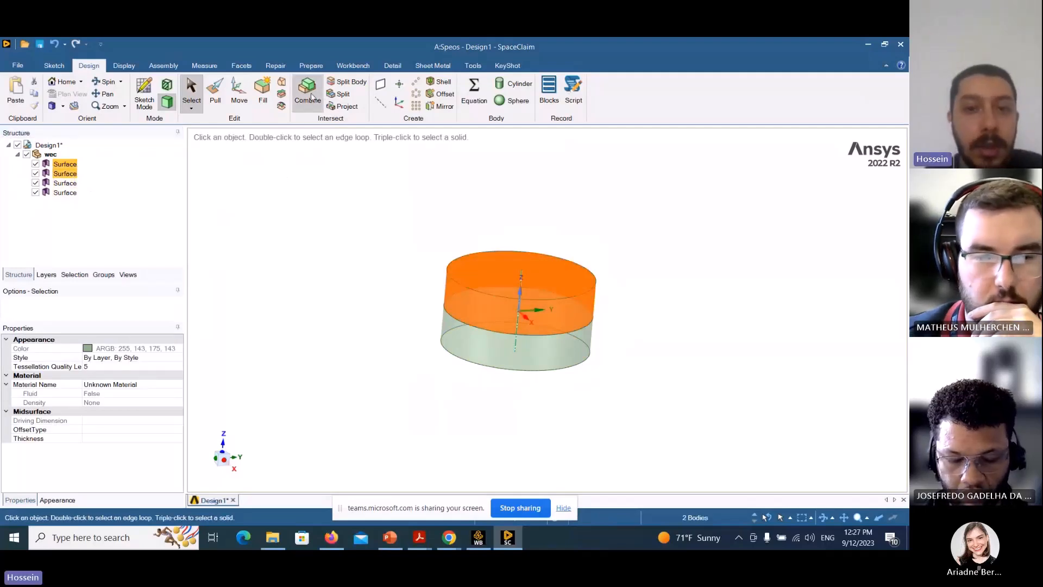
pyautogui.click(312, 97)
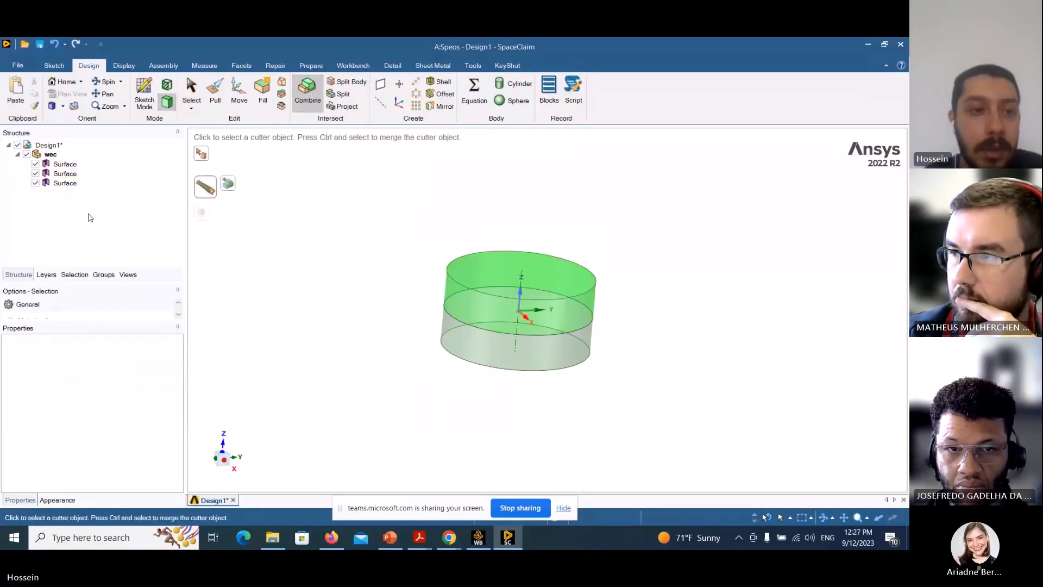
pyautogui.press('Escape')
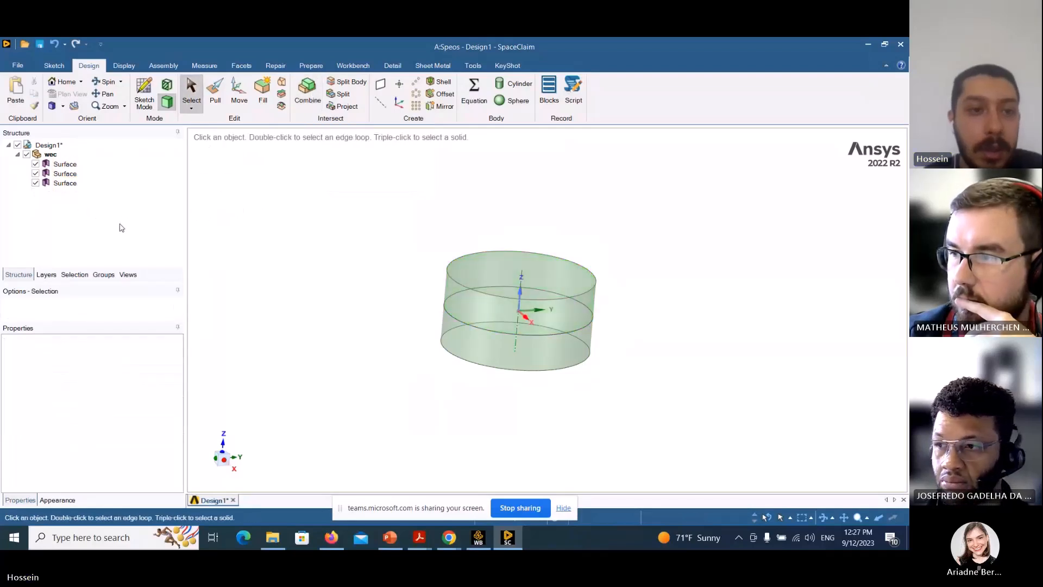
# - Combine the lower side surface and the bottom cap surface into a single surface body
pyautogui.keyDown('ctrl'); pyautogui.click(73, 185); pyautogui.keyUp('ctrl')
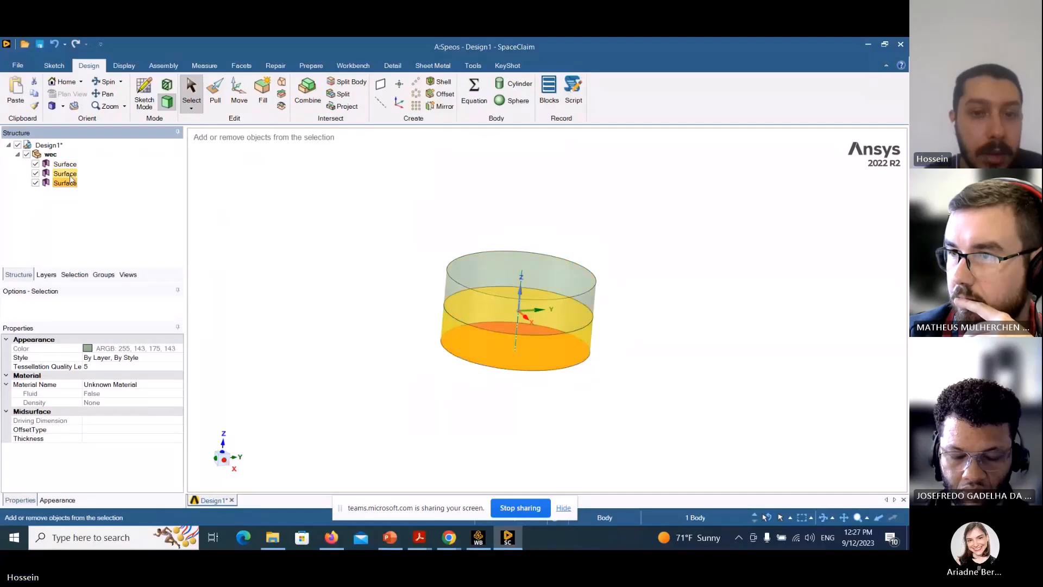
pyautogui.keyDown('ctrl'); pyautogui.click(65, 174); pyautogui.keyUp('ctrl')
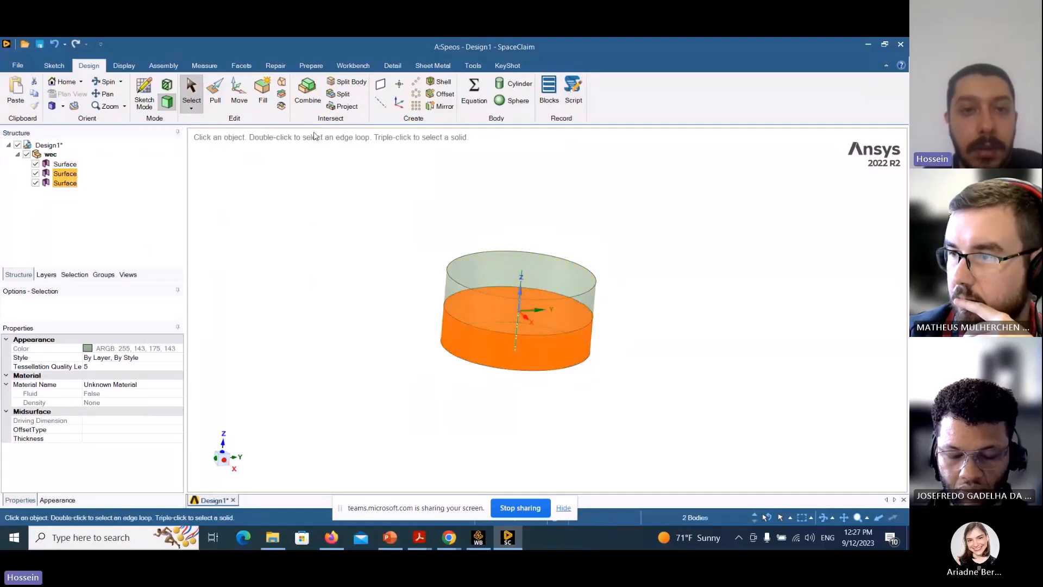
pyautogui.click(307, 94)
pyautogui.press('Escape')
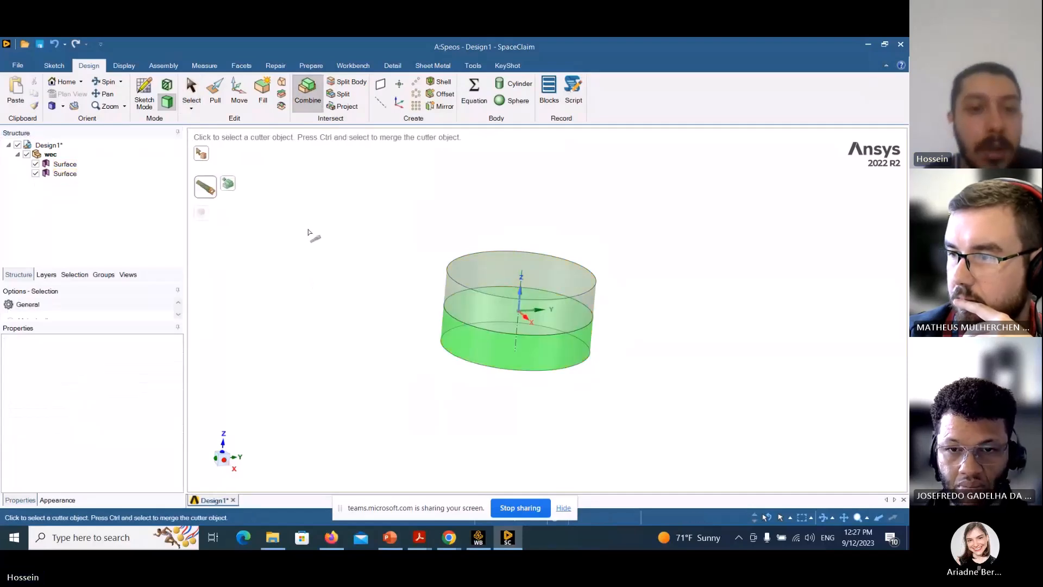
# - Examine the split at the waterline from several angles, highlighting the upper and lower surface bodies in turn
pyautogui.moveTo(342, 283); pyautogui.dragTo(344, 252, button='middle')
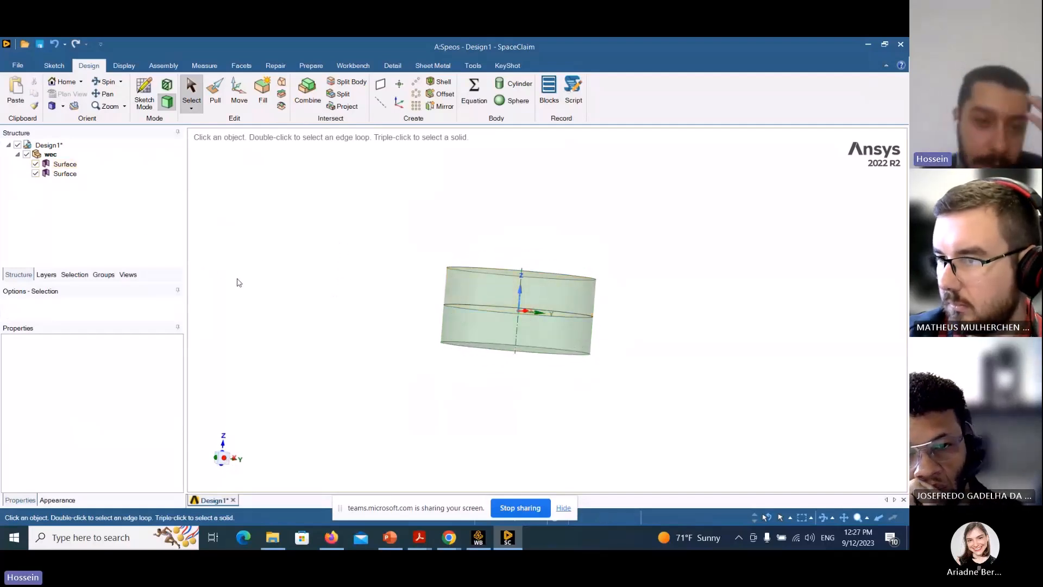
pyautogui.moveTo(346, 290); pyautogui.dragTo(353, 325, button='middle')
pyautogui.scroll(2, 354, 325)
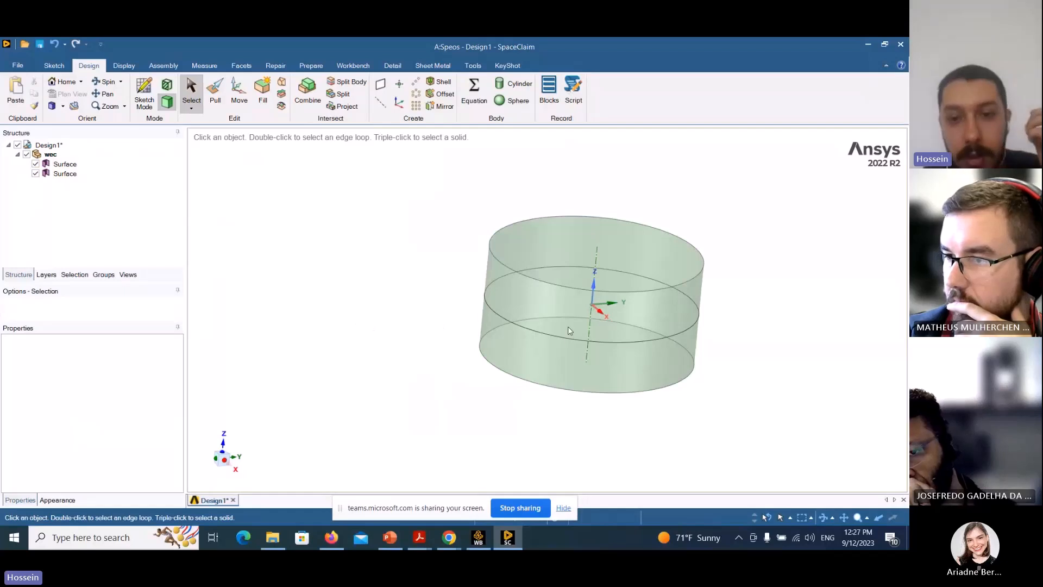
pyautogui.click(508, 323)
pyautogui.click(477, 296)
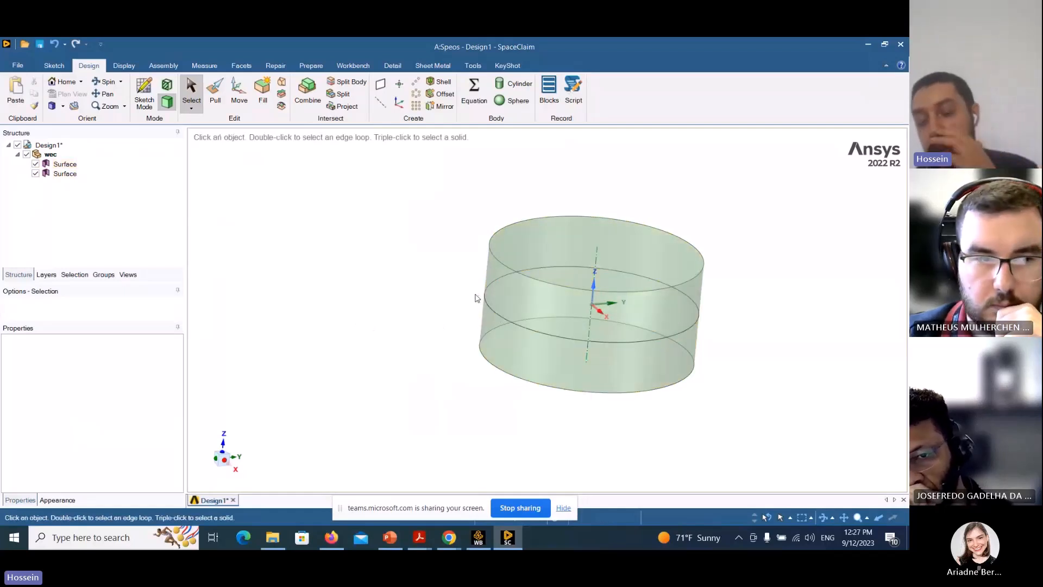
pyautogui.click(578, 347)
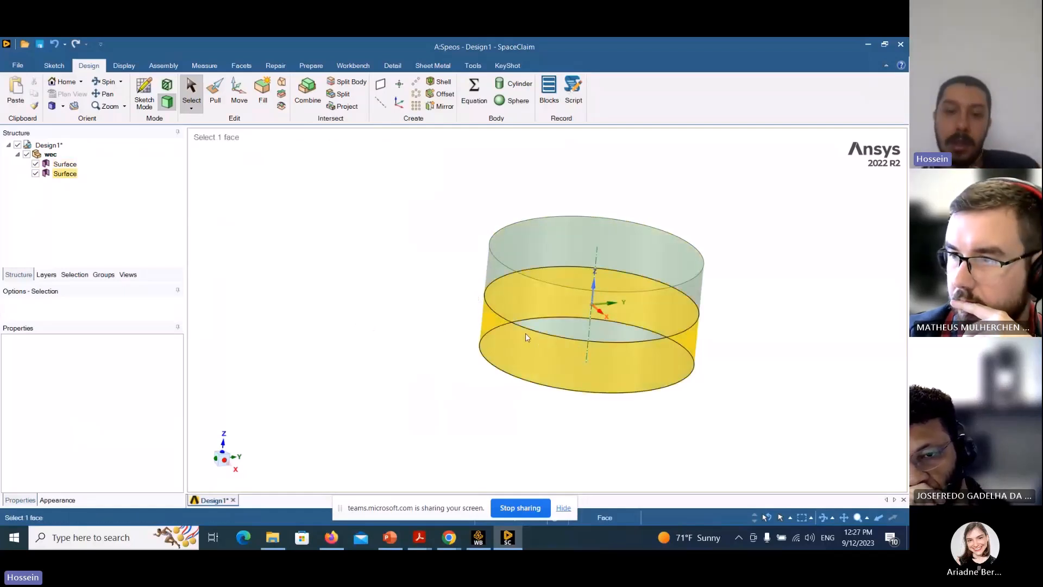
pyautogui.click(510, 310)
pyautogui.click(440, 302)
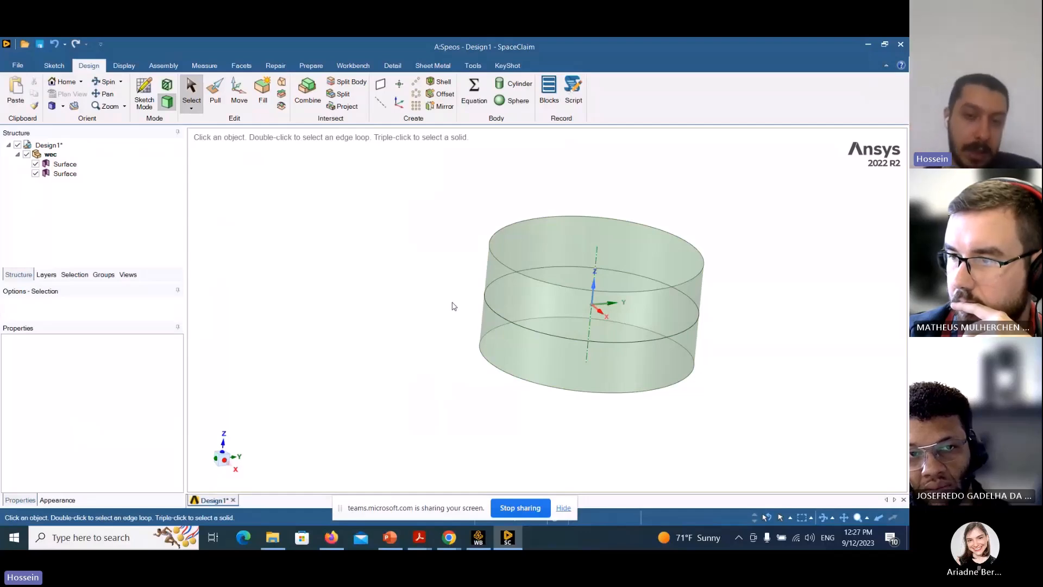
pyautogui.moveTo(411, 327)
pyautogui.mouseDown(button='middle')
pyautogui.moveTo(408, 349)
pyautogui.moveTo(409, 334)
pyautogui.mouseUp(button='middle')
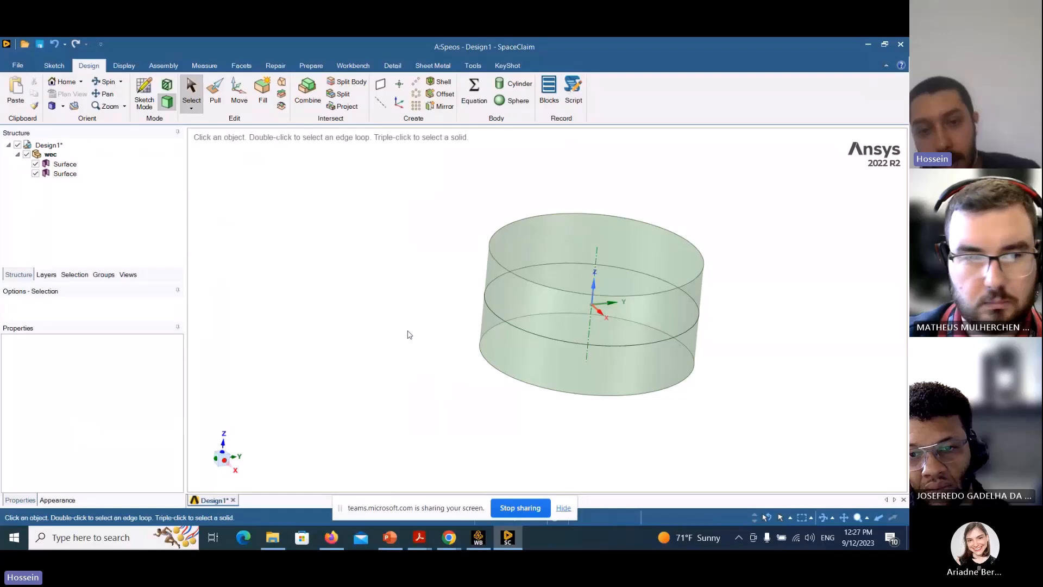
pyautogui.click(68, 175)
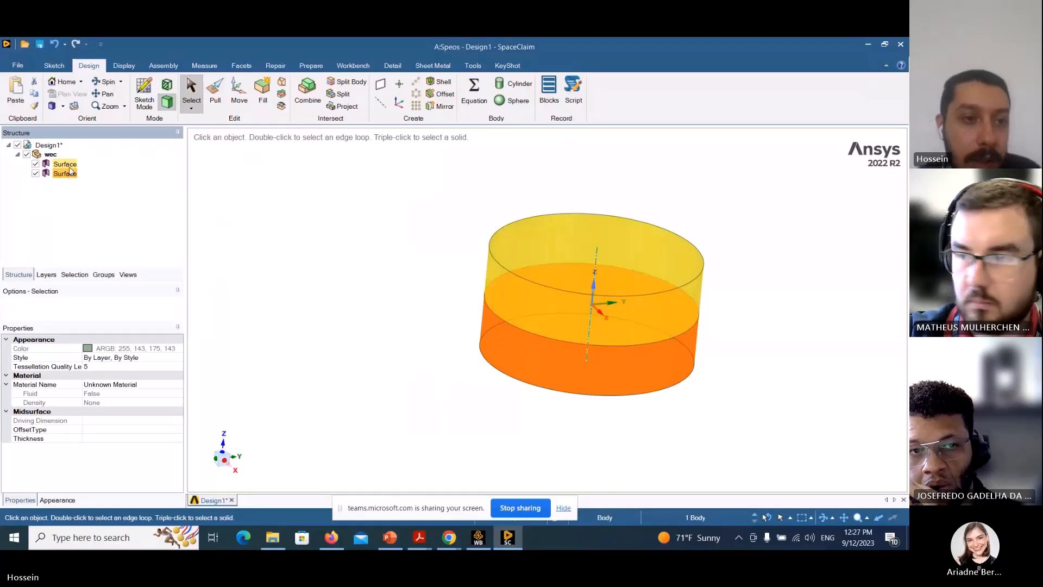
pyautogui.click(68, 165)
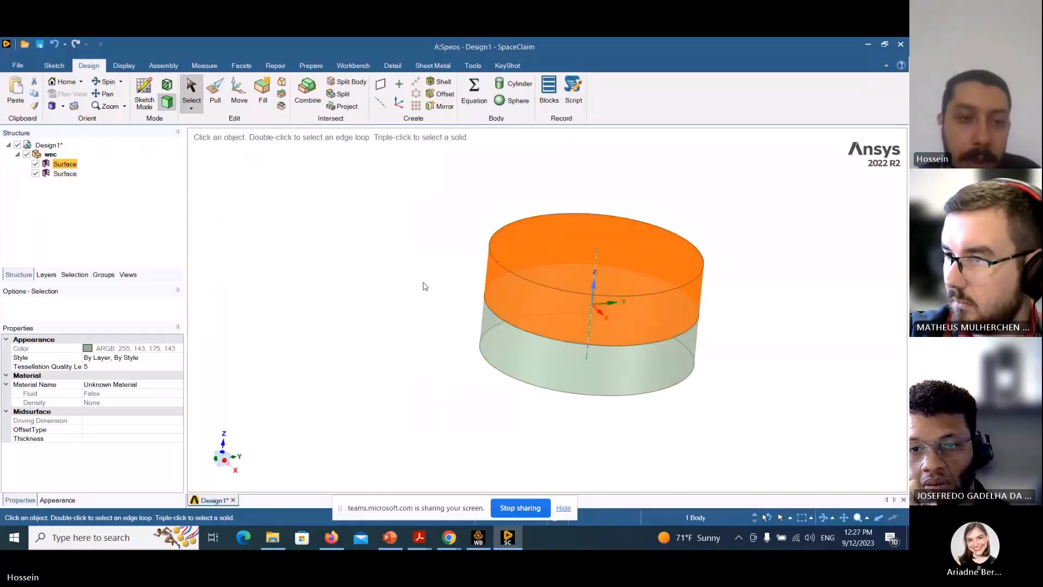
pyautogui.press('Escape')
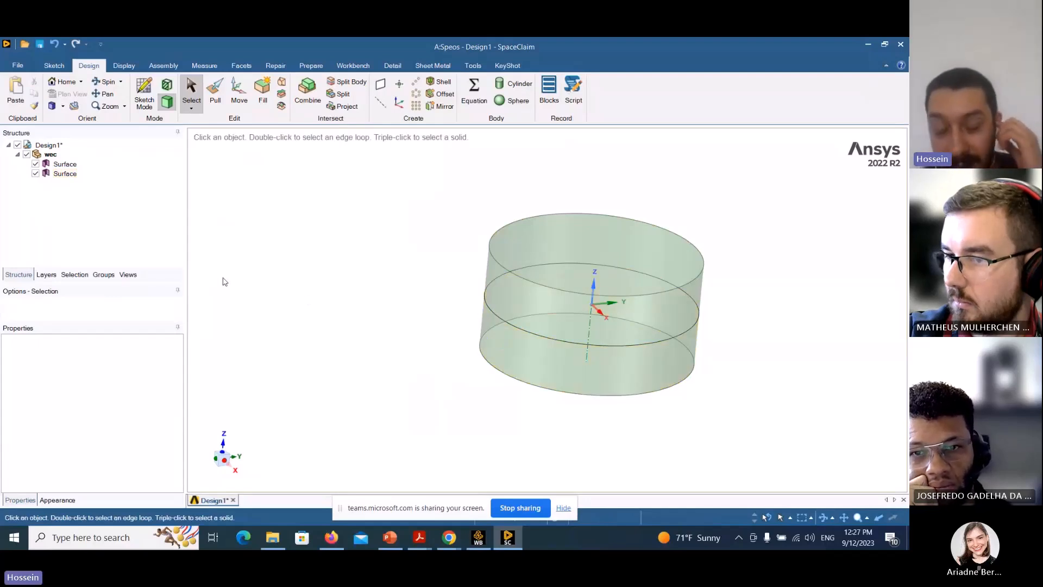
pyautogui.click(65, 173)
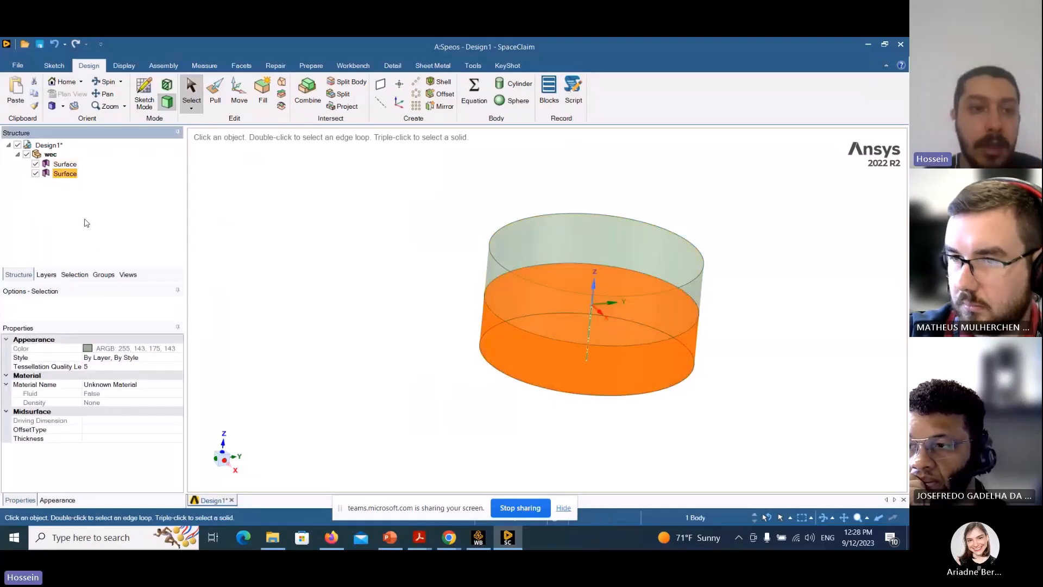
# - Combine the upper and lower surface bodies in the wec component into a single solid
pyautogui.keyDown('ctrl'); pyautogui.click(65, 163); pyautogui.keyUp('ctrl')
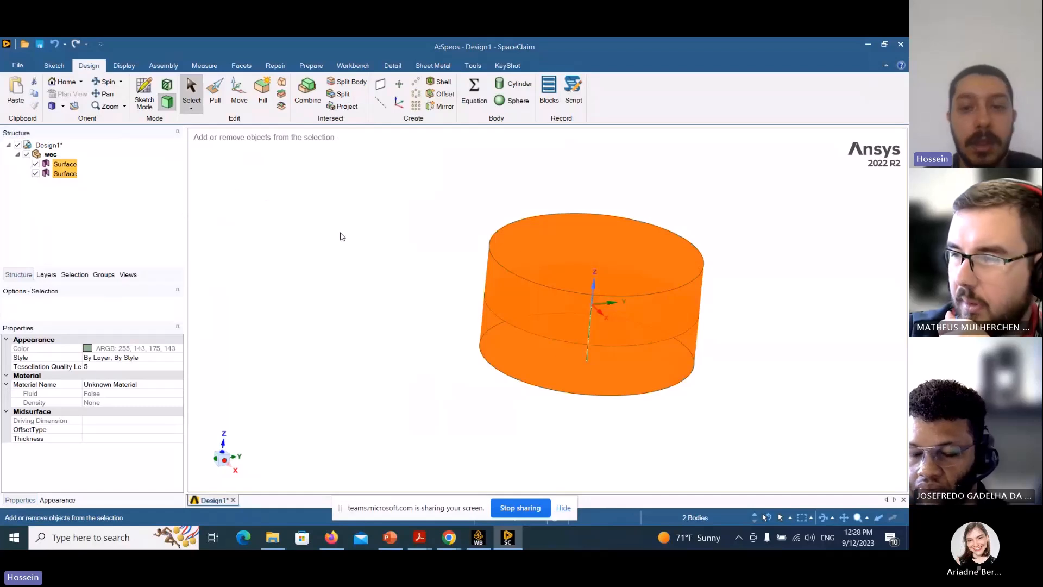
pyautogui.click(306, 98)
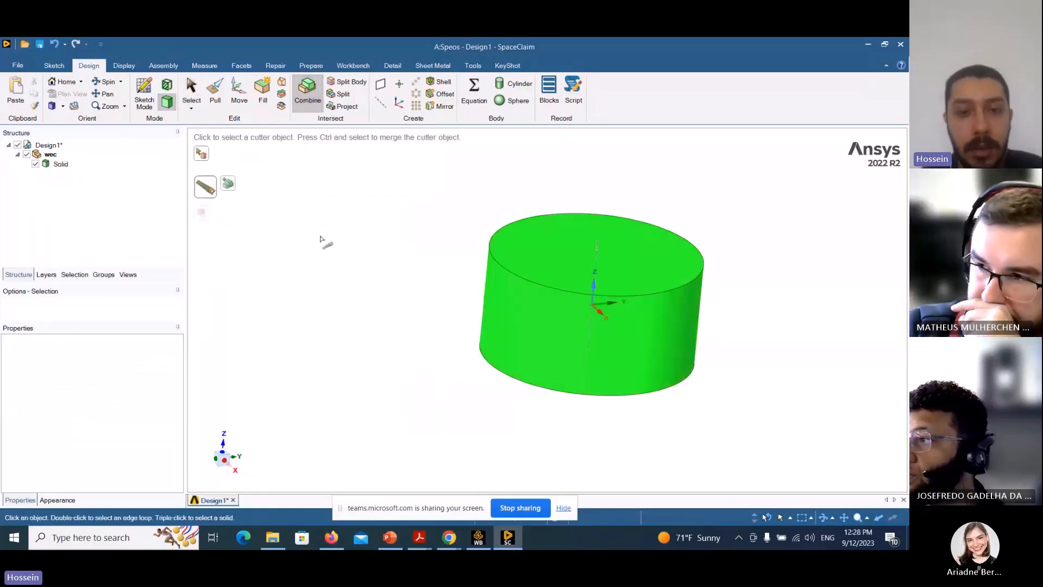
pyautogui.press('Escape')
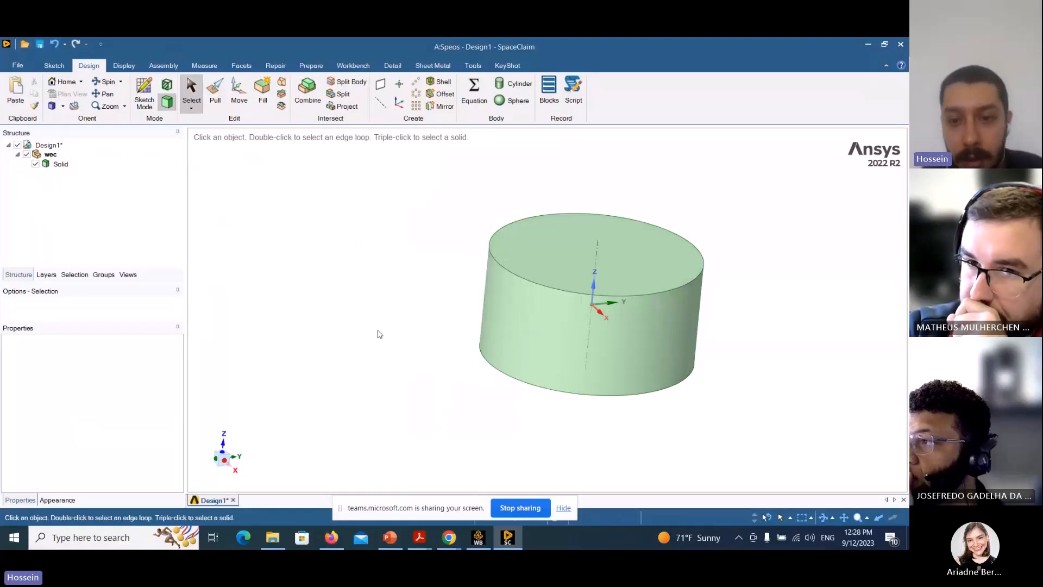
pyautogui.moveTo(379, 334); pyautogui.dragTo(347, 336, button='middle')
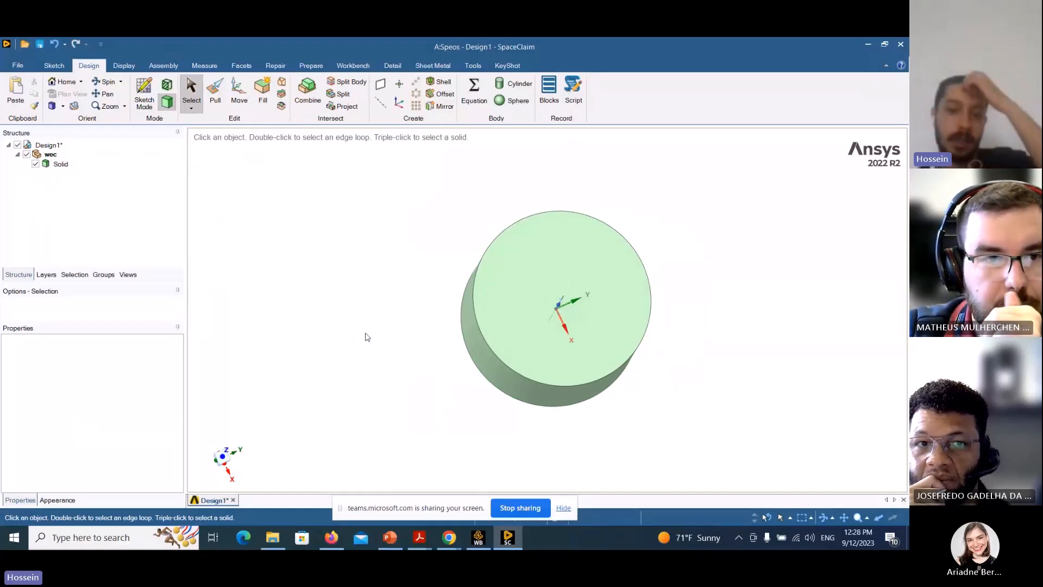
pyautogui.click(526, 326)
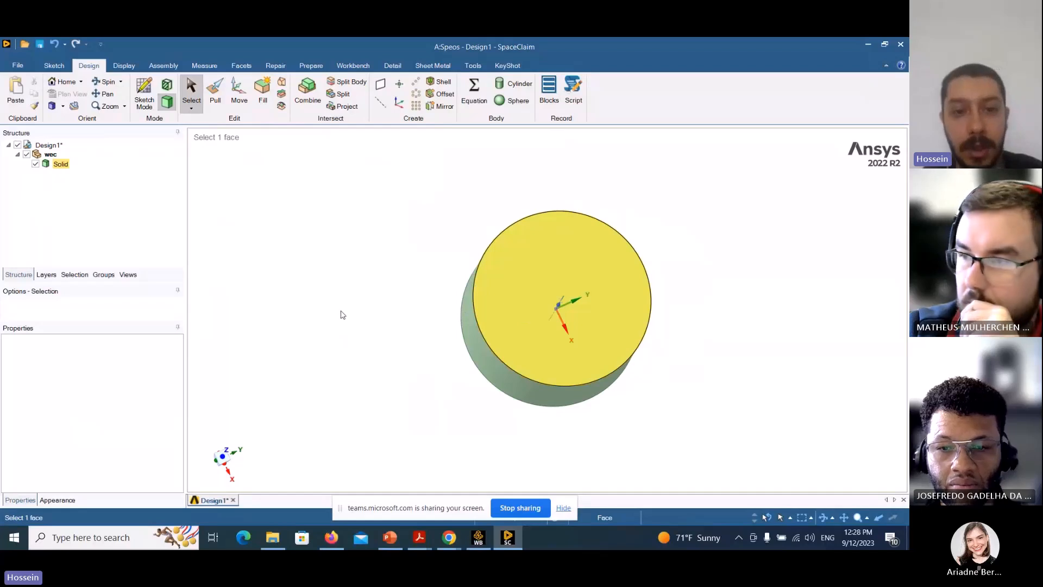
pyautogui.click(377, 375)
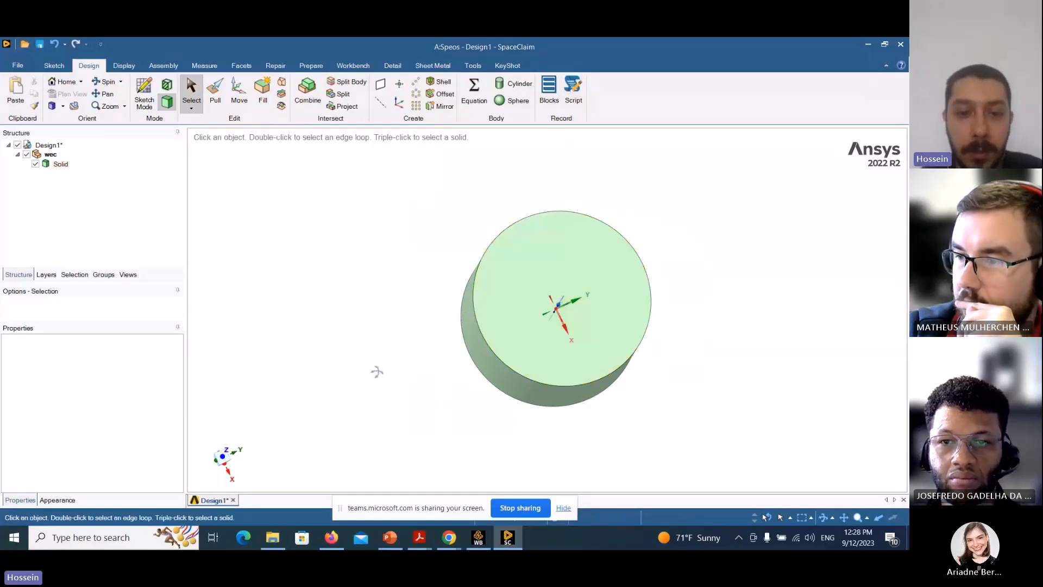
pyautogui.moveTo(377, 370); pyautogui.dragTo(391, 273, button='middle')
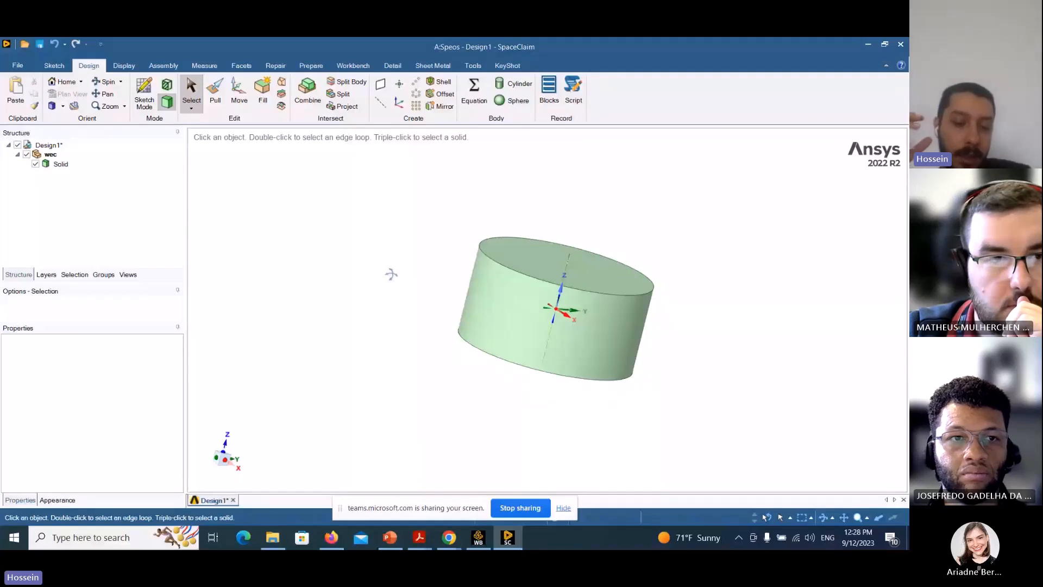
pyautogui.moveTo(391, 274); pyautogui.dragTo(392, 273, button='middle')
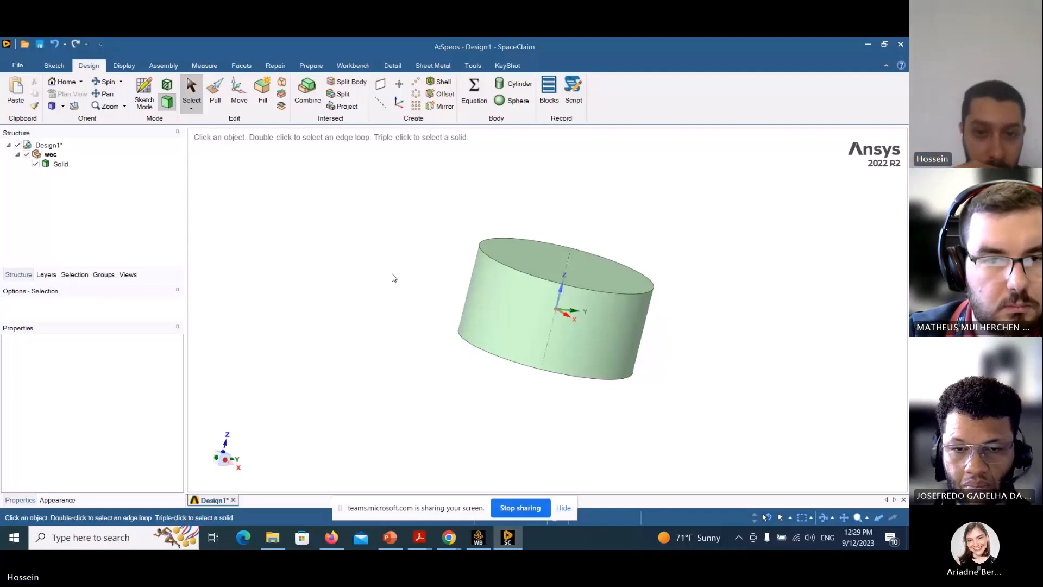
pyautogui.moveTo(391, 275); pyautogui.dragTo(390, 319, button='middle')
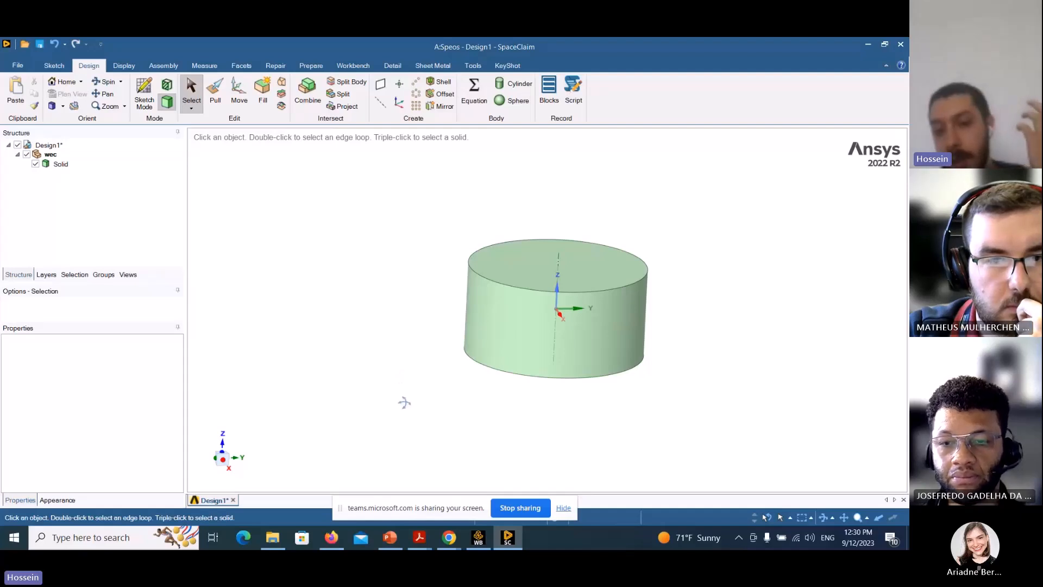
# - Sketch a 100 mm diameter circle on the cylinder's top face, centred on the origin
pyautogui.moveTo(407, 417); pyautogui.dragTo(400, 340, button='middle')
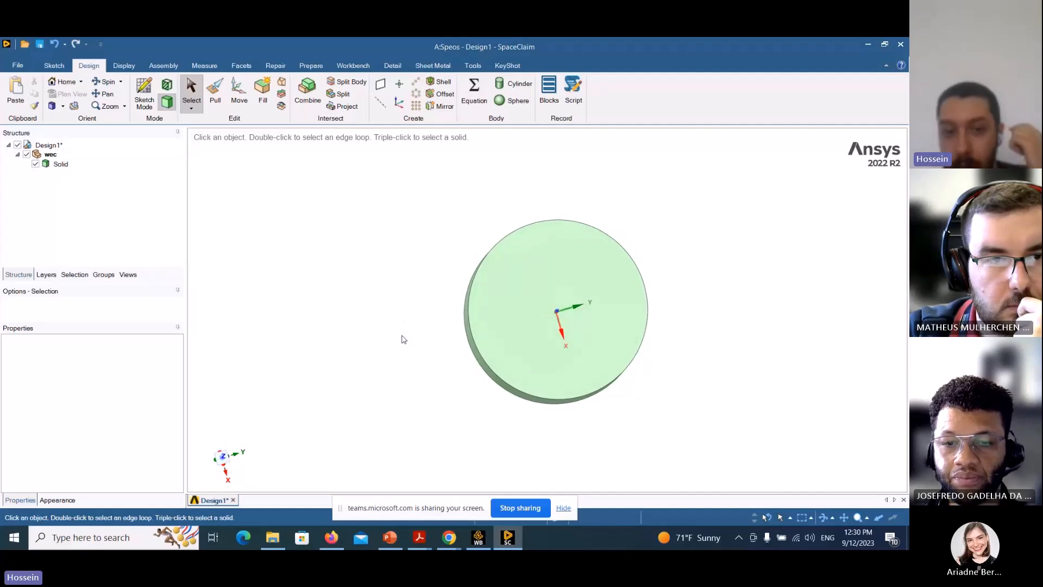
pyautogui.click(227, 459)
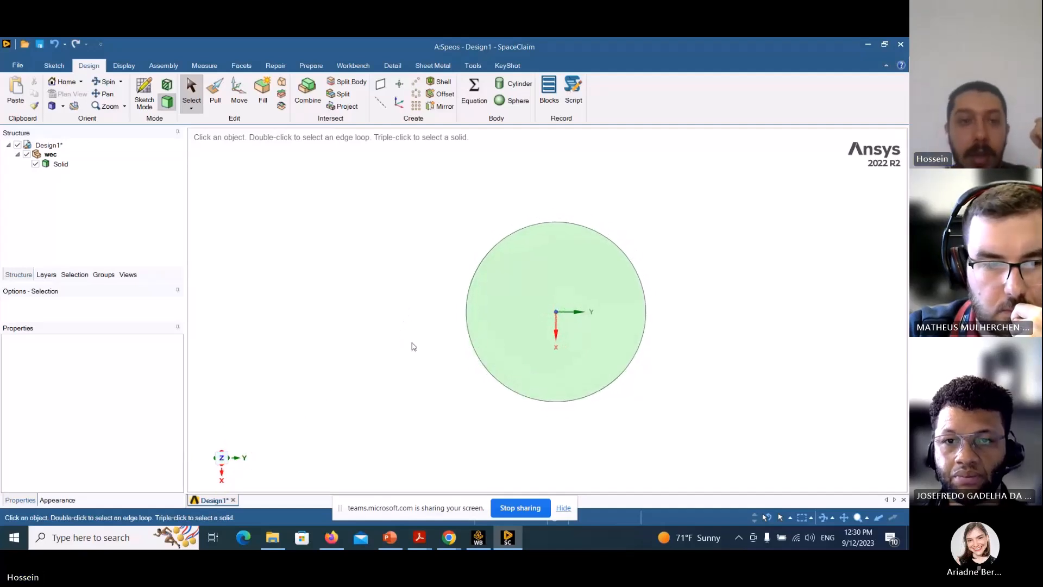
pyautogui.click(145, 101)
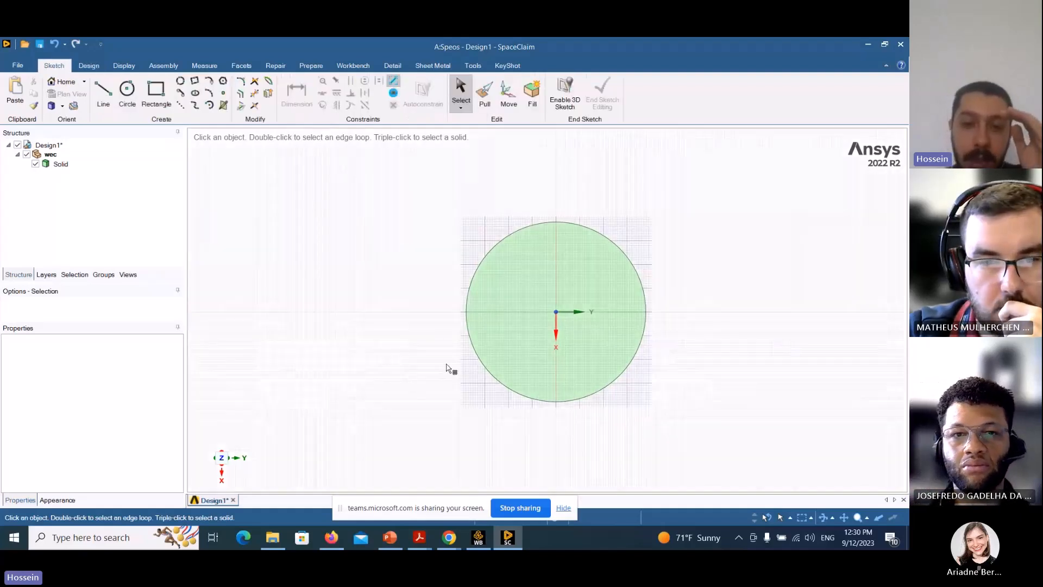
pyautogui.click(497, 350)
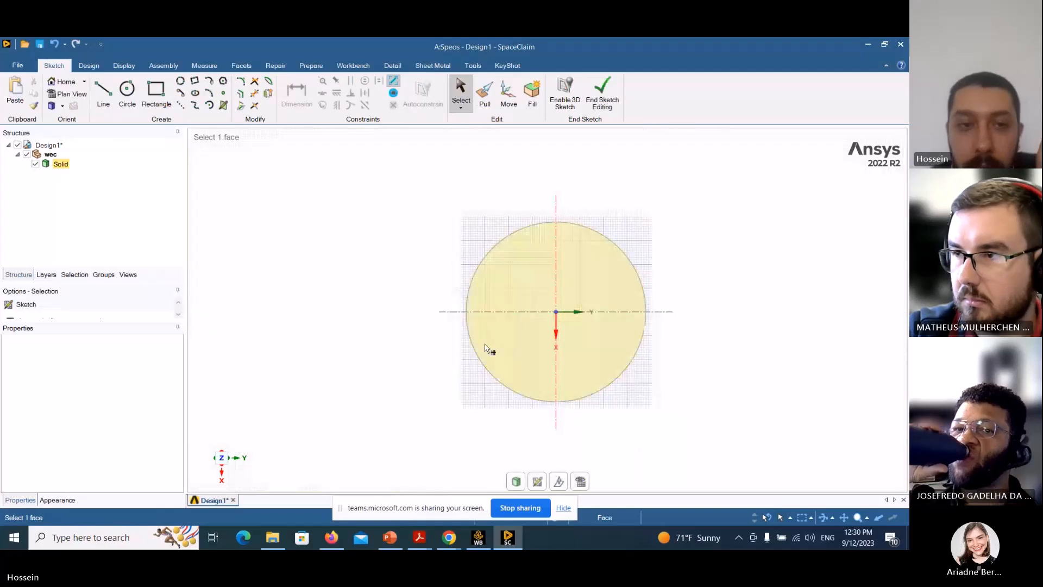
pyautogui.click(128, 89)
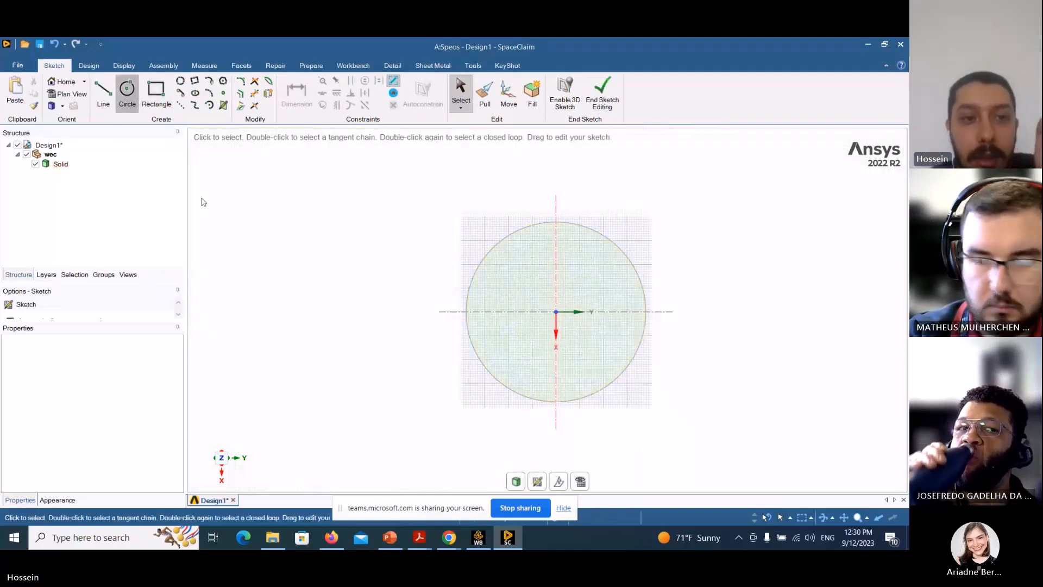
pyautogui.click(556, 313)
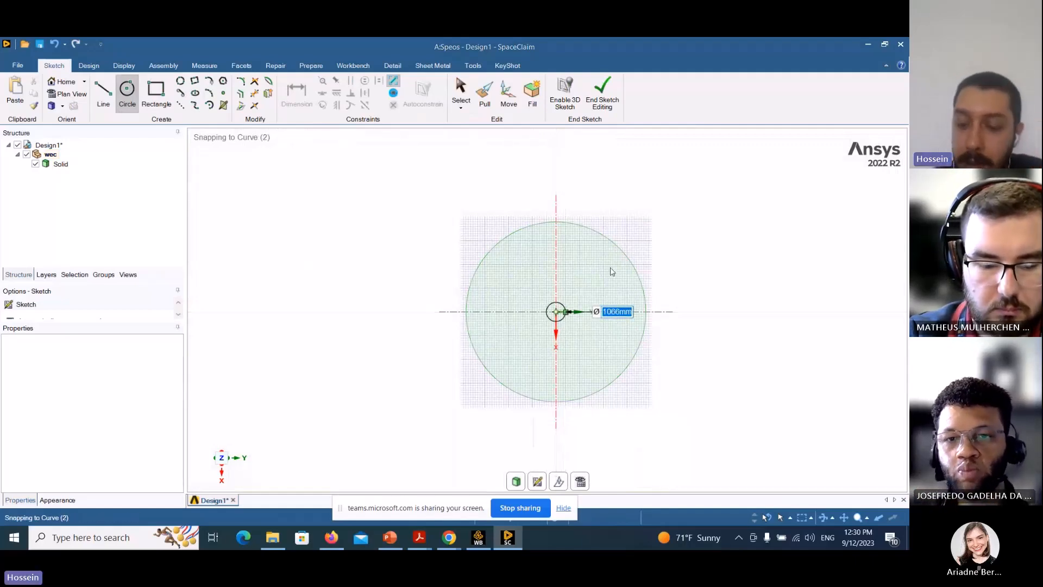
pyautogui.write('100')
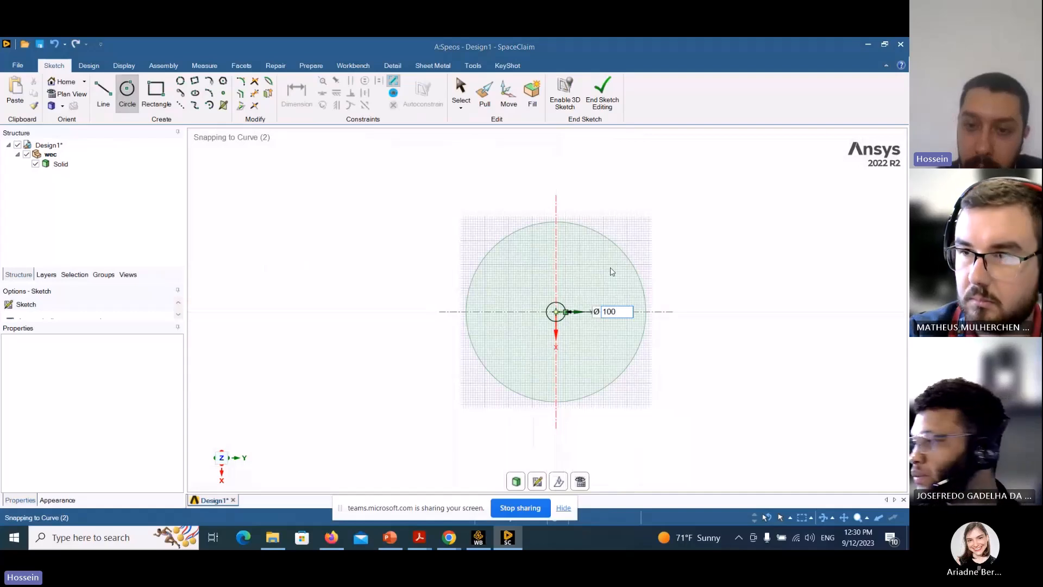
pyautogui.press('Return')
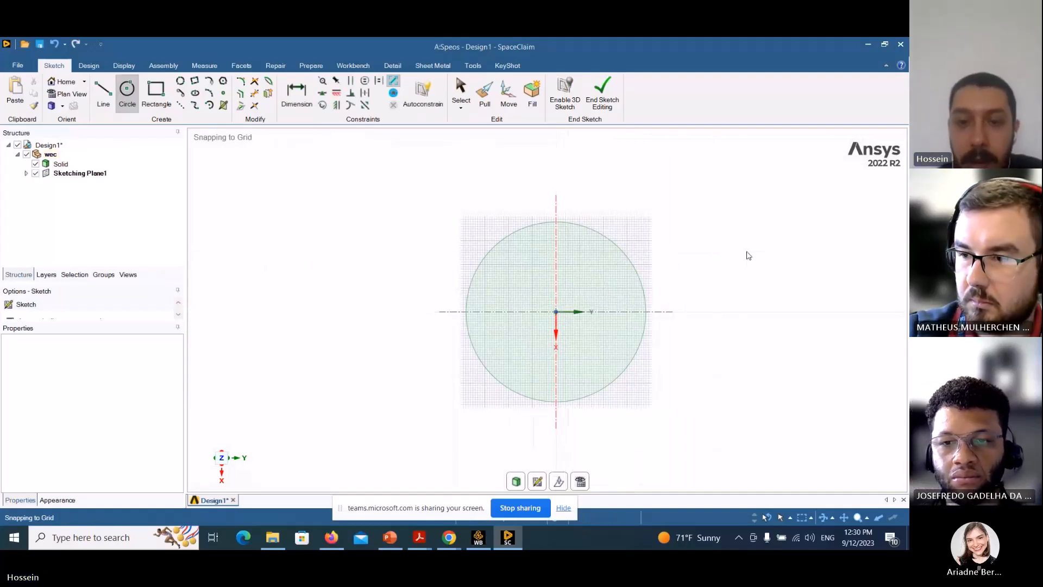
pyautogui.press('Escape')
# - Finish the sketch with the Pull tool so the small circle divides the cylinder's top face
pyautogui.moveTo(721, 319); pyautogui.dragTo(728, 225, button='middle')
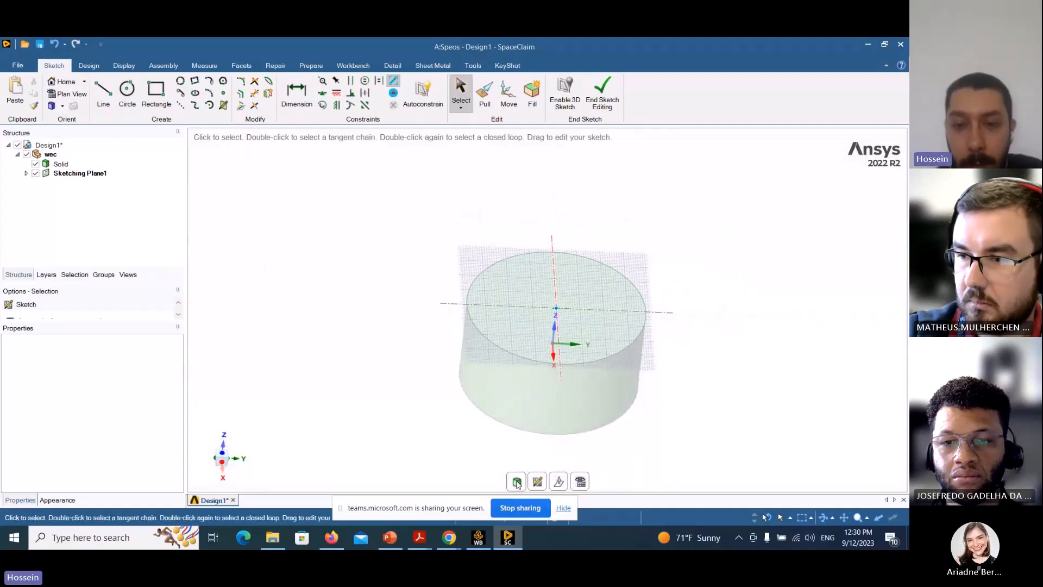
pyautogui.press('p')
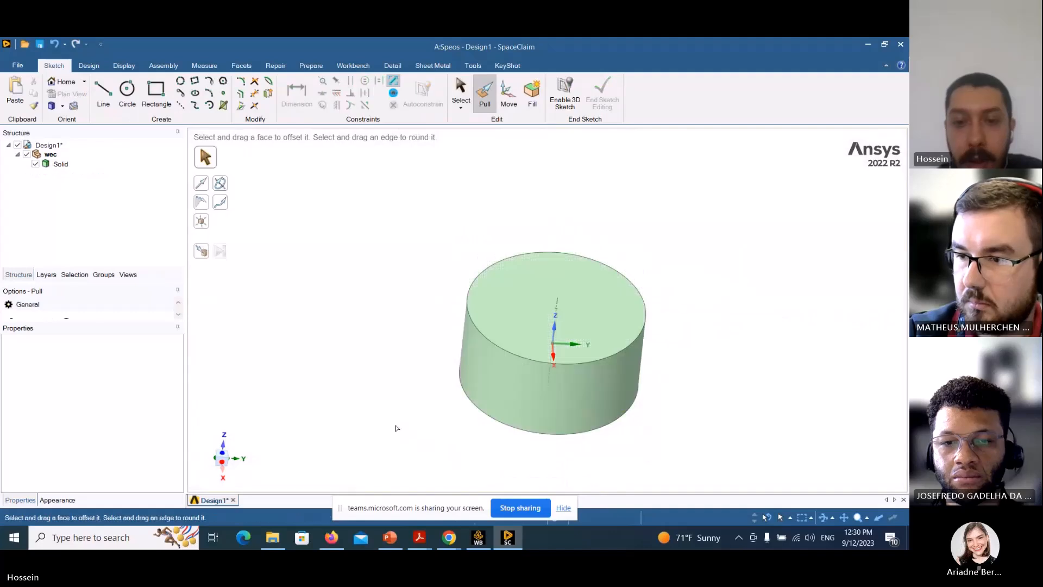
pyautogui.moveTo(358, 309); pyautogui.dragTo(370, 348, button='middle')
pyautogui.scroll(2, 747, 357)
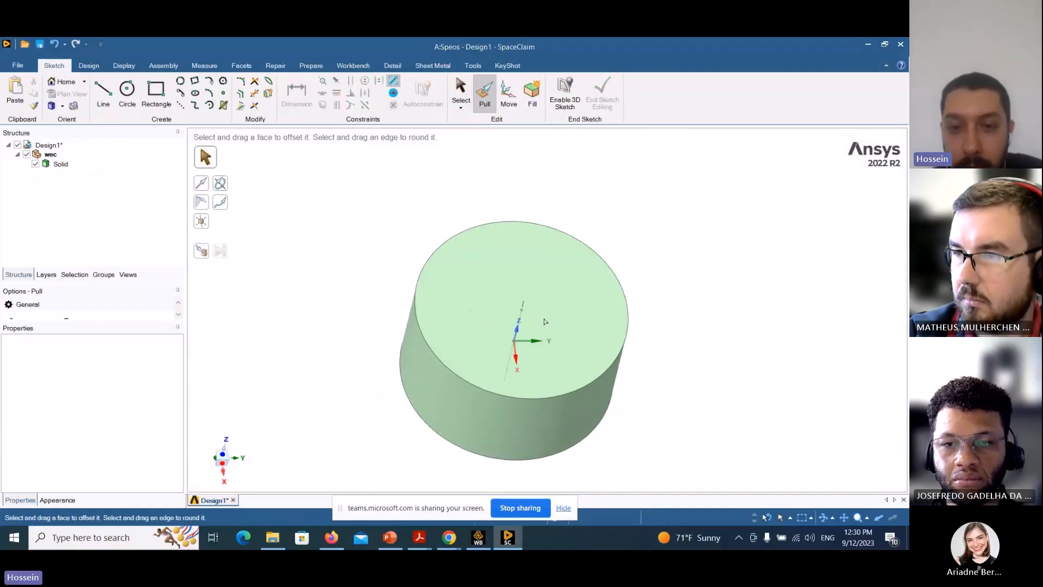
pyautogui.click(509, 314)
pyautogui.click(714, 296)
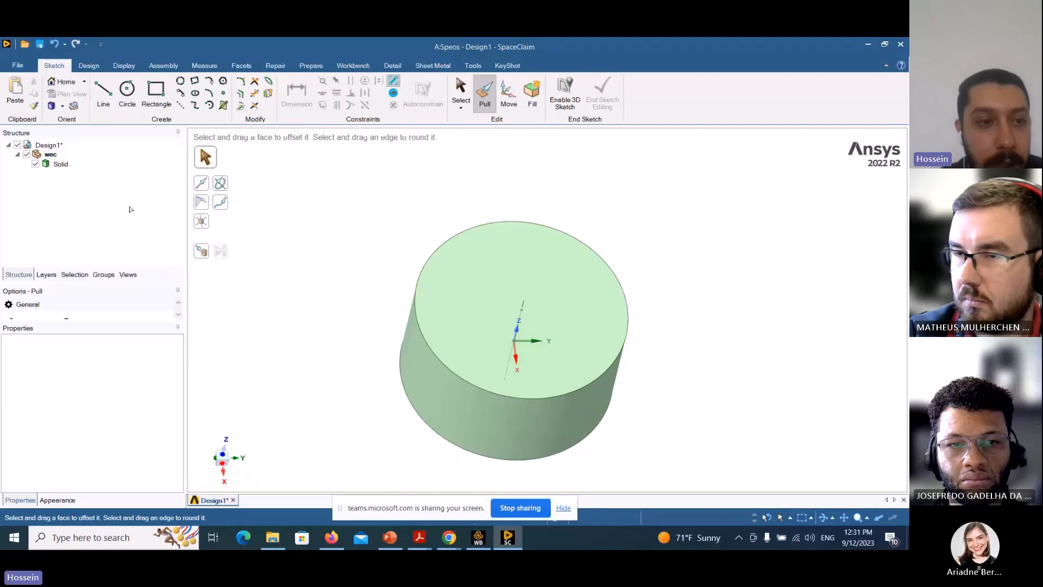
# - Detach all faces of the cylinder solid with the imprinted circle into separate surface bodies
pyautogui.press('s')
pyautogui.click(60, 164)
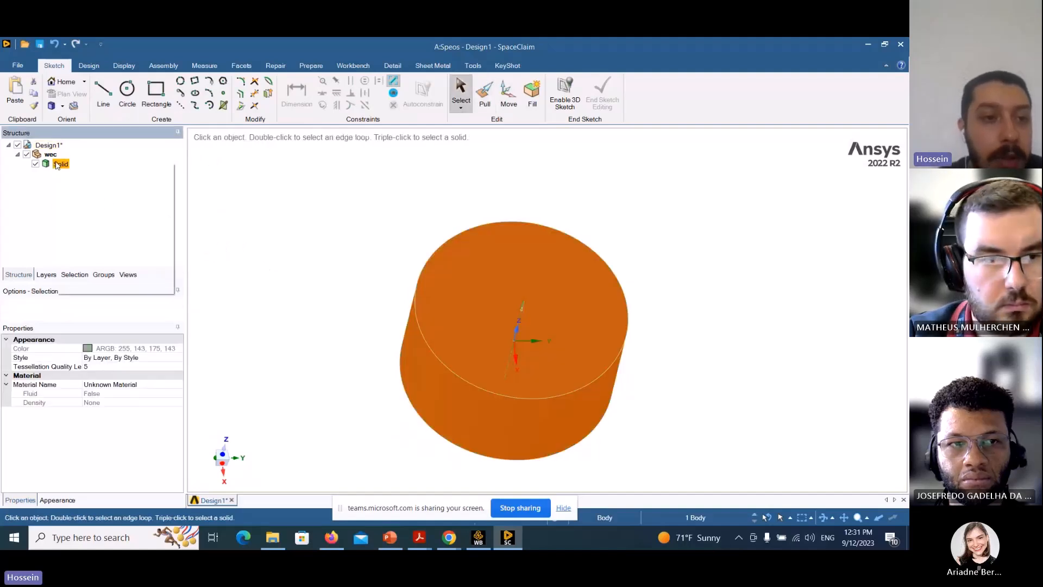
pyautogui.rightClick(58, 164)
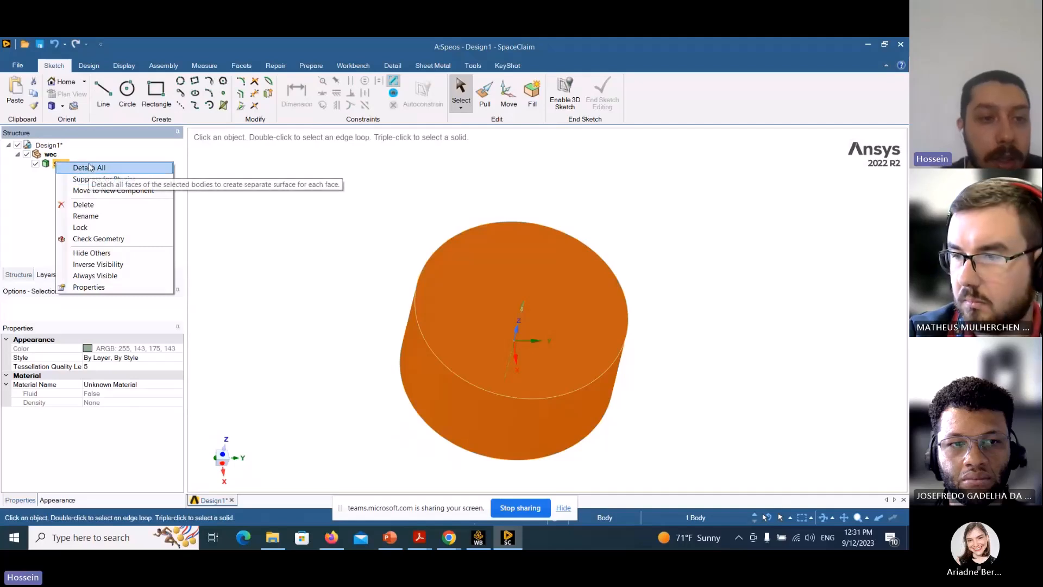
pyautogui.click(79, 169)
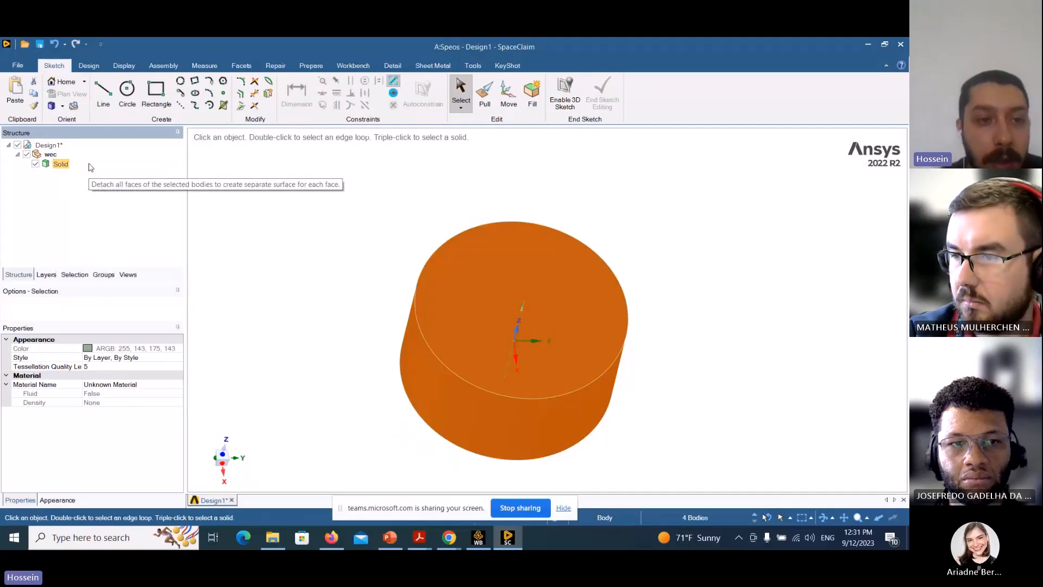
# - Delete the small circular surface body at the centre of the top cap
pyautogui.click(244, 224)
pyautogui.moveTo(323, 239); pyautogui.dragTo(305, 279, button='middle')
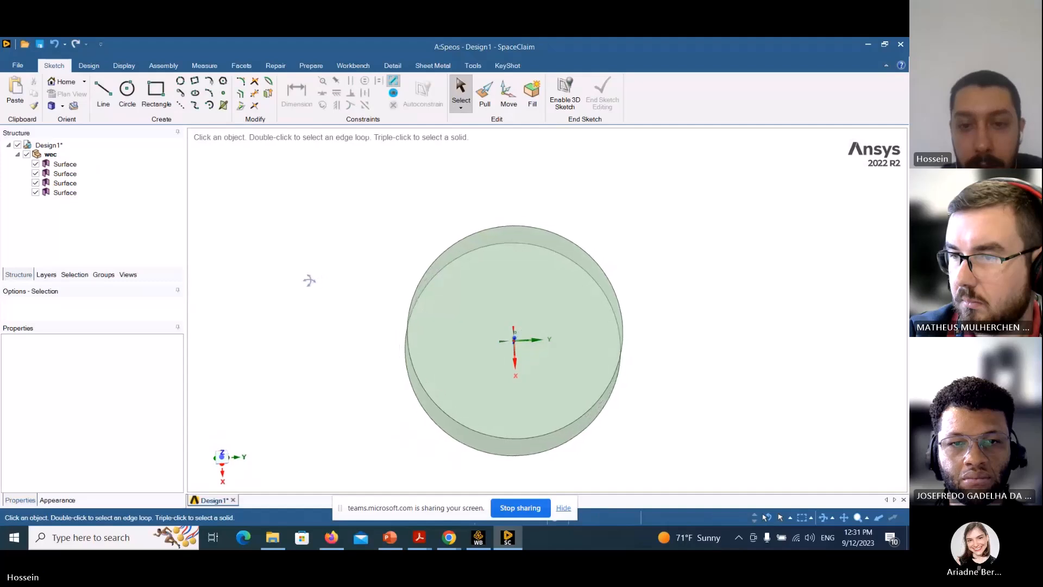
pyautogui.scroll(-1, 324, 317)
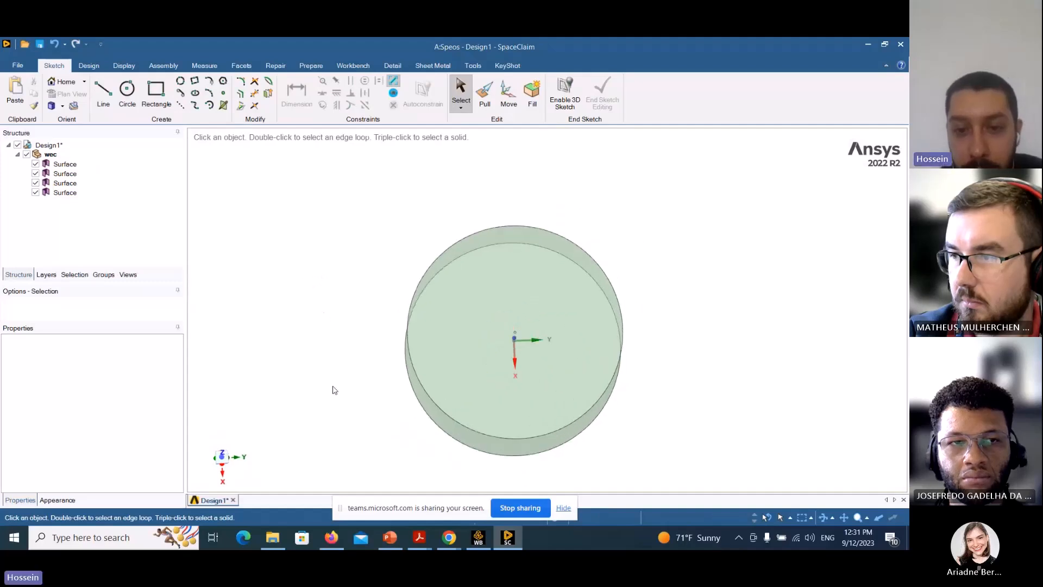
pyautogui.scroll(-3, 334, 391)
pyautogui.scroll(5, 335, 413)
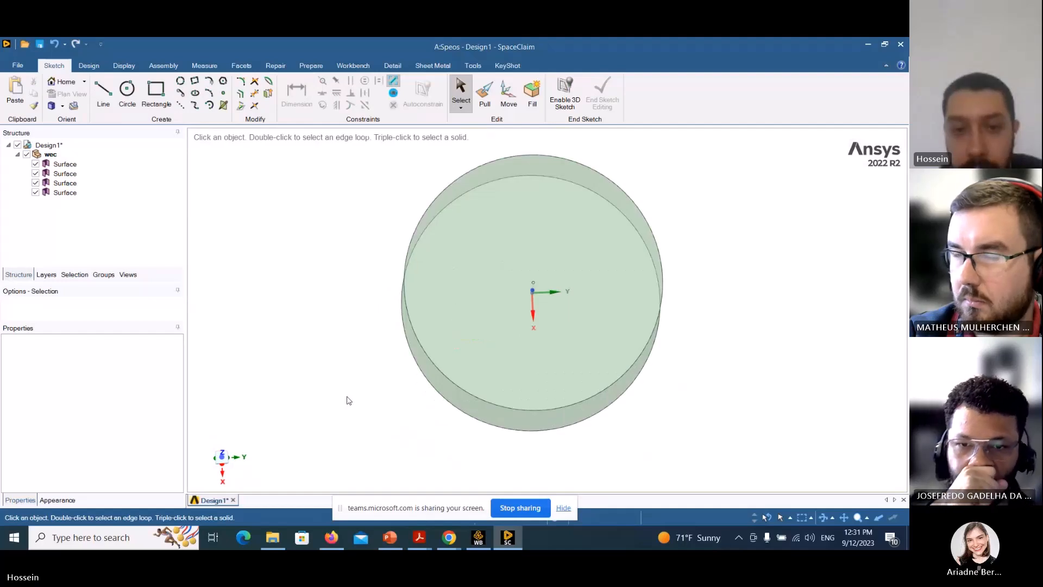
pyautogui.click(65, 164)
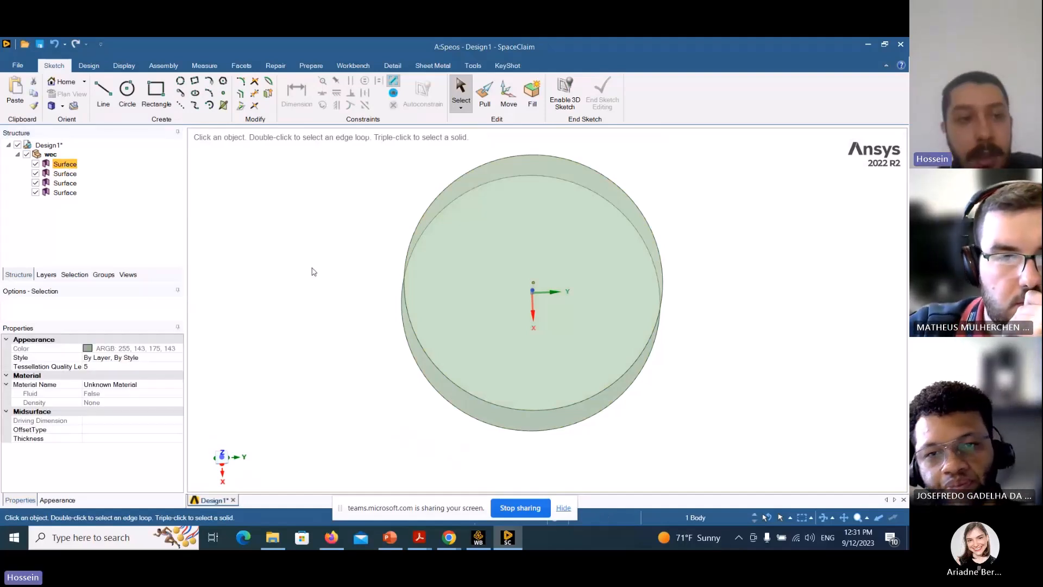
pyautogui.press('Delete')
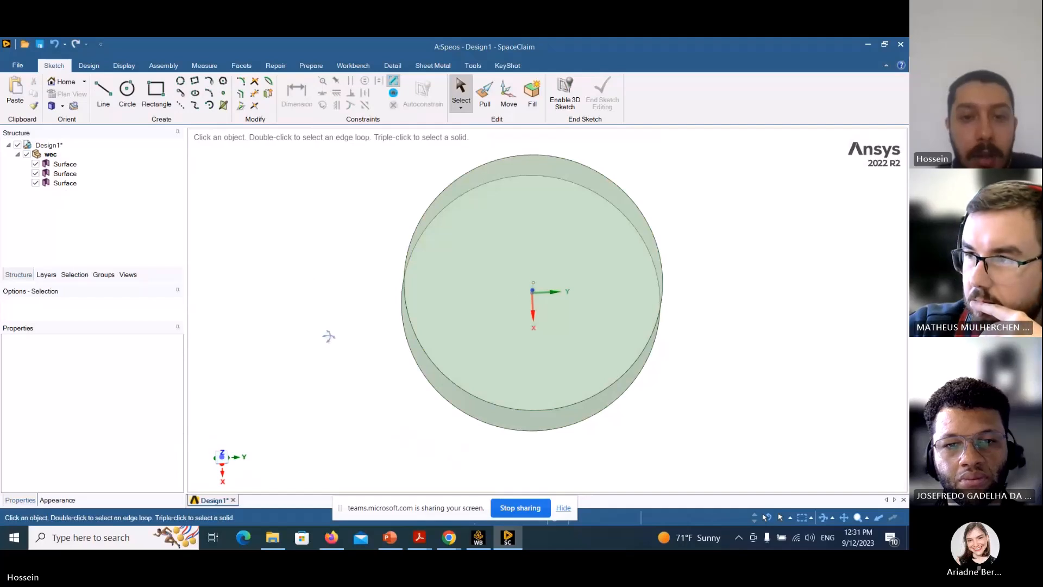
# - Combine the three remaining surfaces, the top cap, side wall and bottom cap, into a single surface body
pyautogui.moveTo(328, 335); pyautogui.dragTo(337, 235, button='middle')
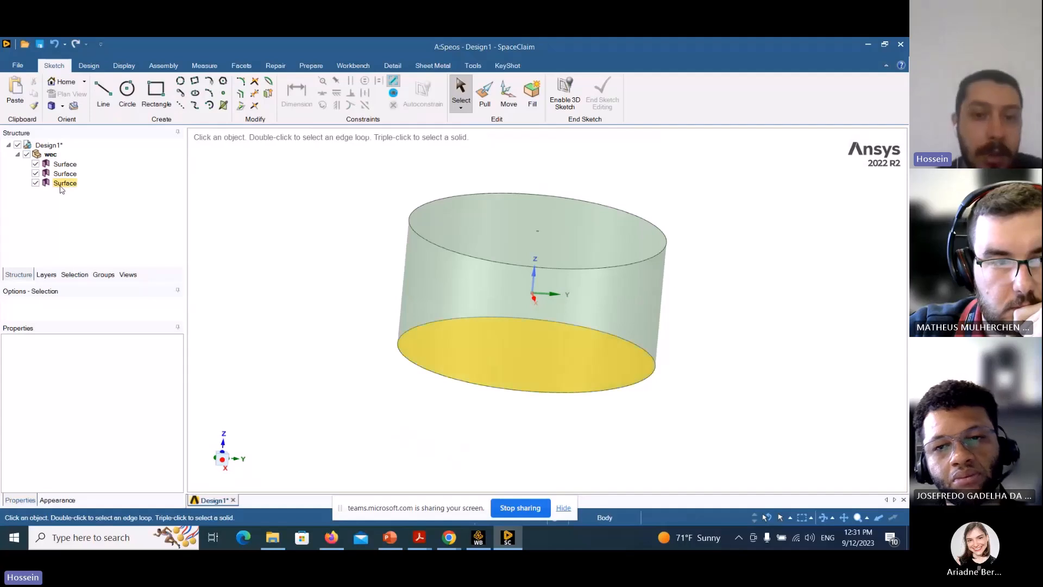
pyautogui.click(65, 166)
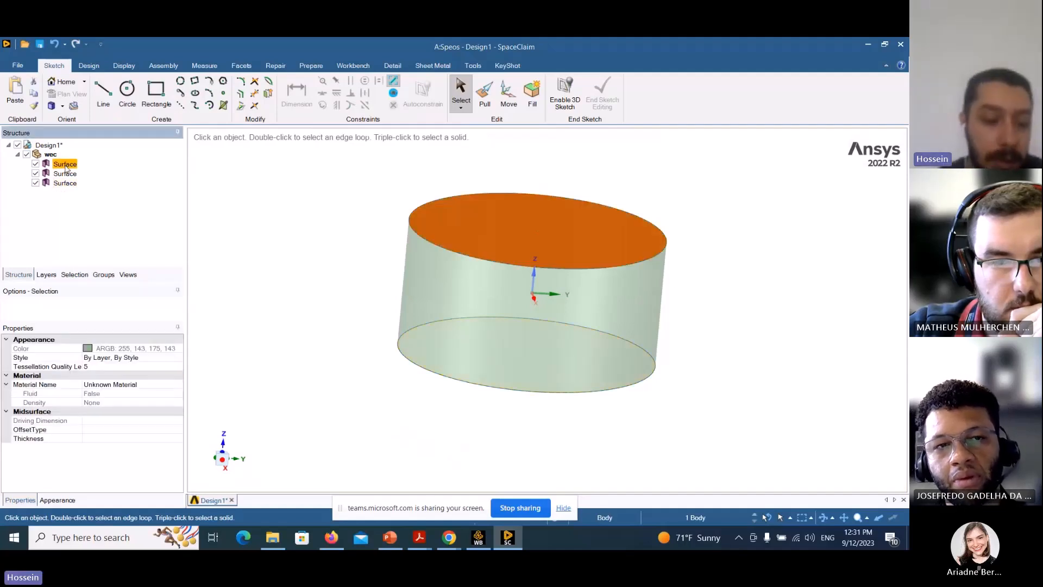
pyautogui.keyDown('ctrl'); pyautogui.click(65, 173); pyautogui.keyUp('ctrl')
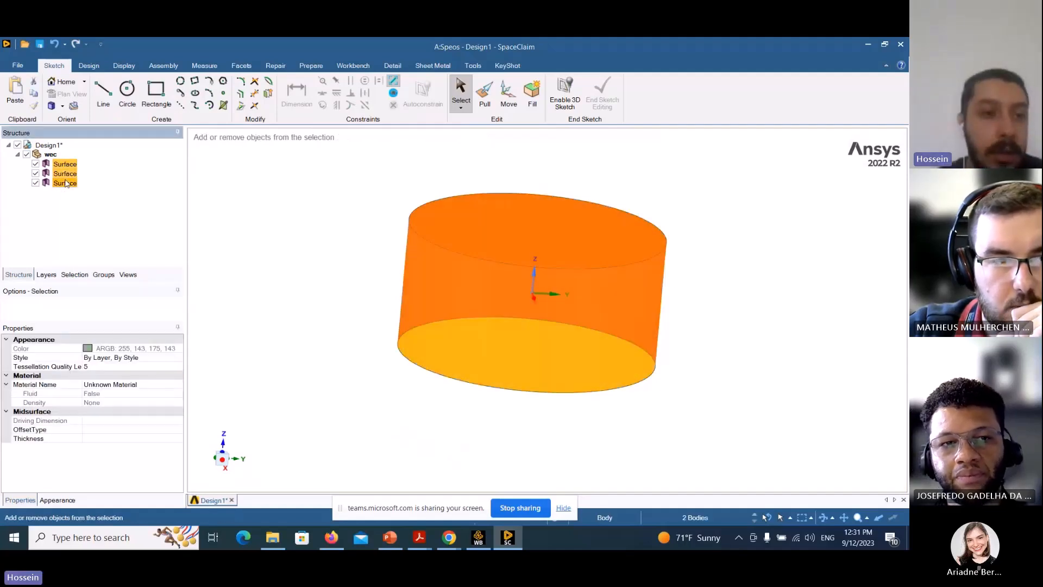
pyautogui.keyDown('ctrl'); pyautogui.click(65, 183); pyautogui.keyUp('ctrl')
pyautogui.click(89, 65)
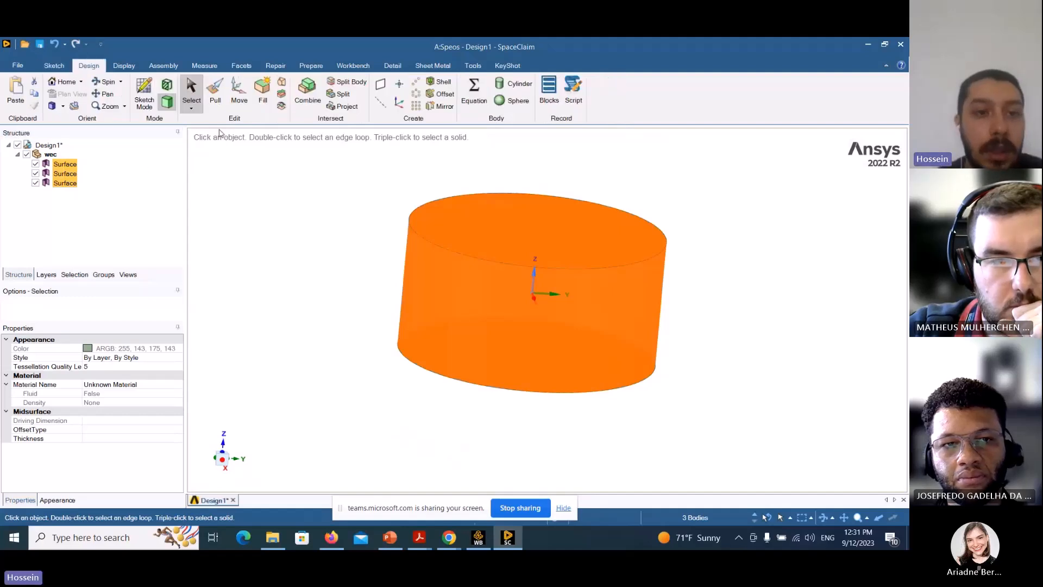
pyautogui.click(315, 102)
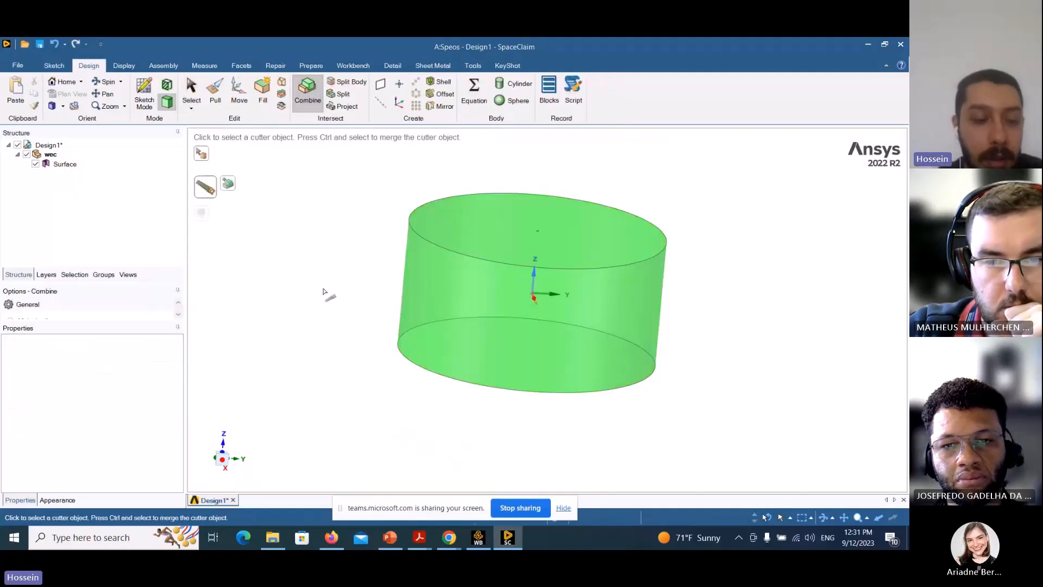
pyautogui.press('Escape')
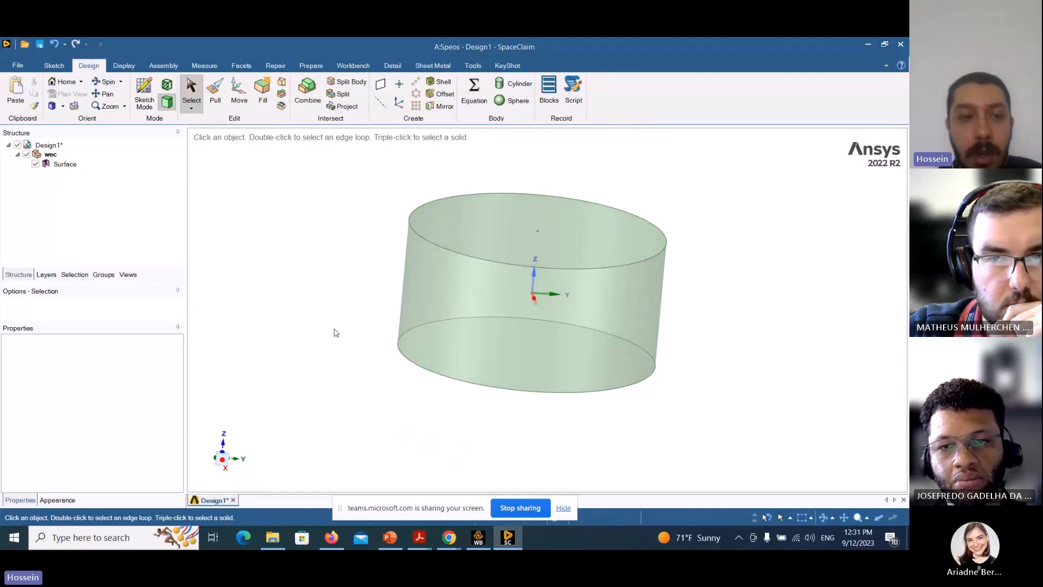
# - Rename the combined surface body in the wec component as "float part"
pyautogui.moveTo(336, 301); pyautogui.dragTo(316, 281, button='middle')
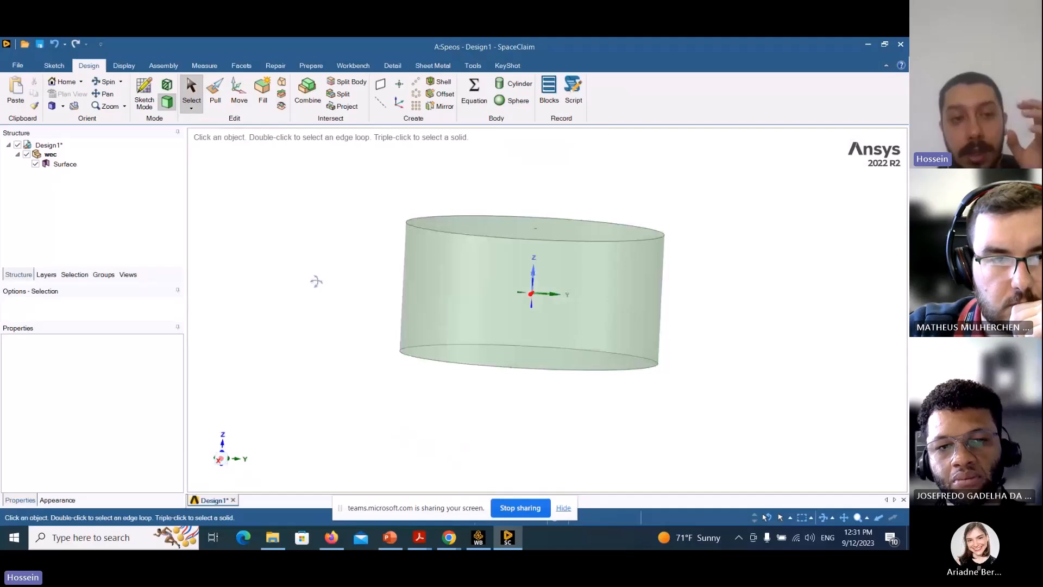
pyautogui.rightClick(77, 165)
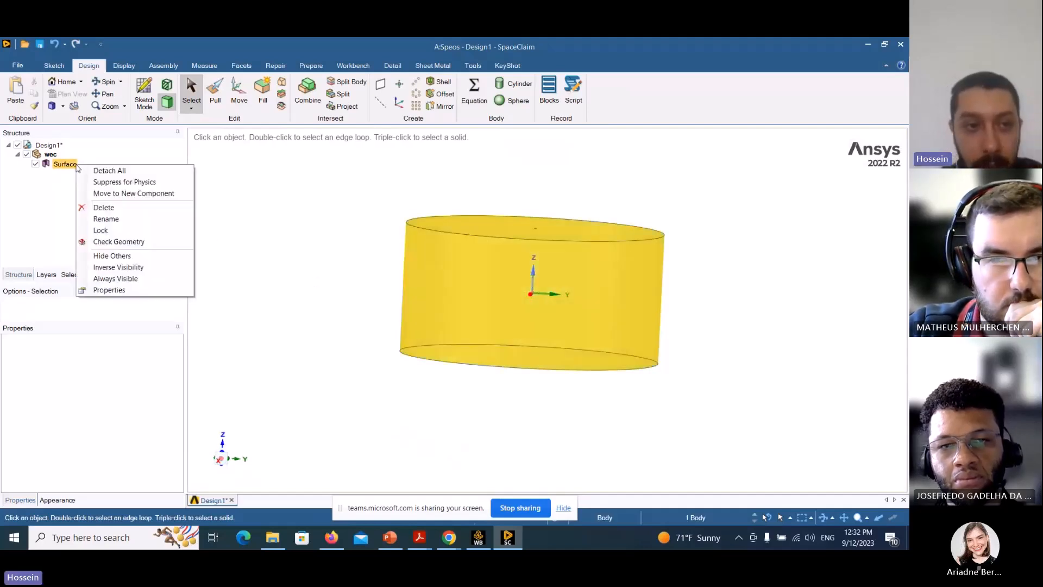
pyautogui.click(106, 218)
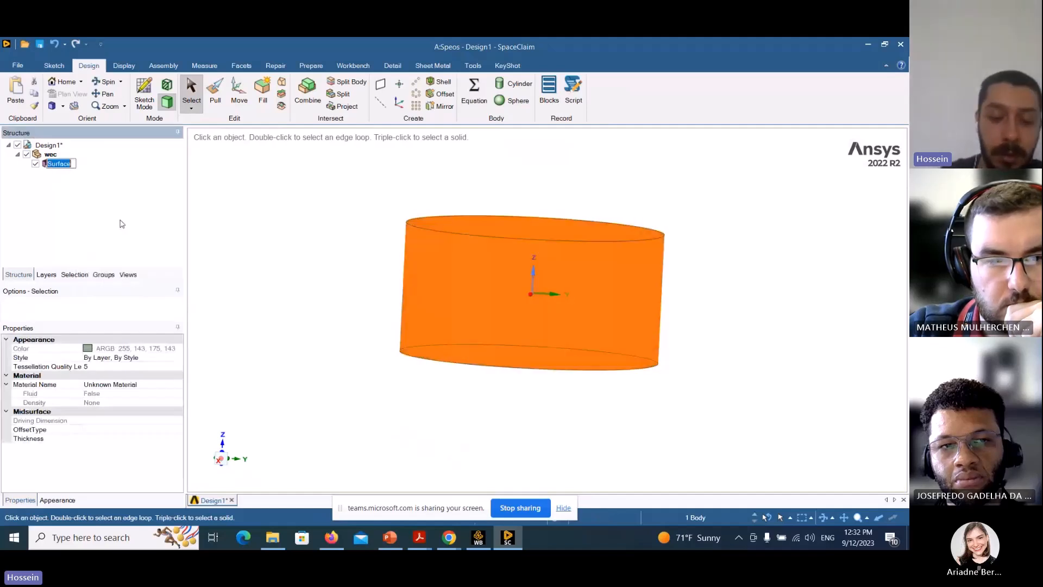
pyautogui.write('float part')
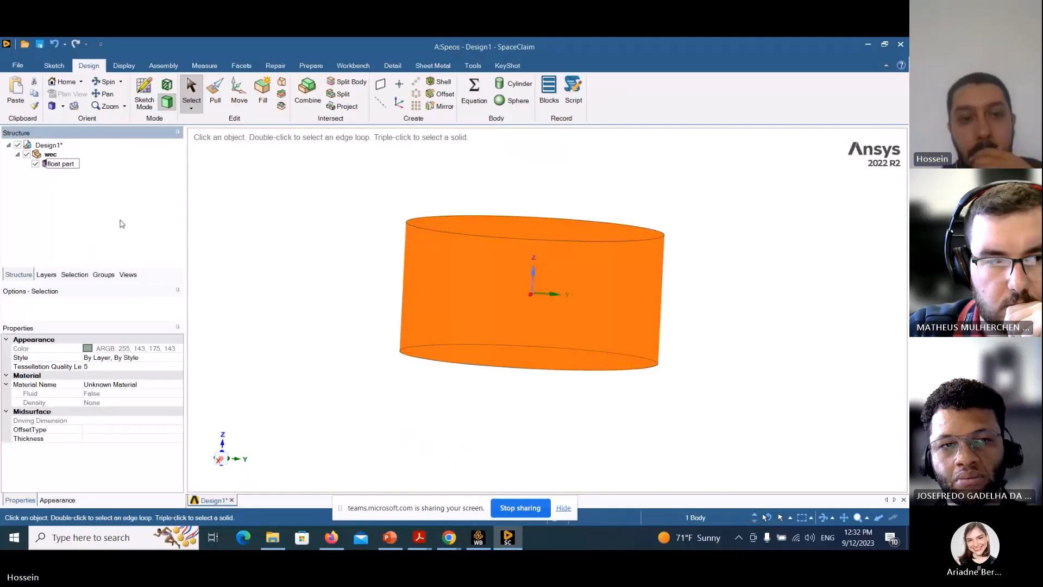
pyautogui.click(263, 211)
pyautogui.click(263, 211)
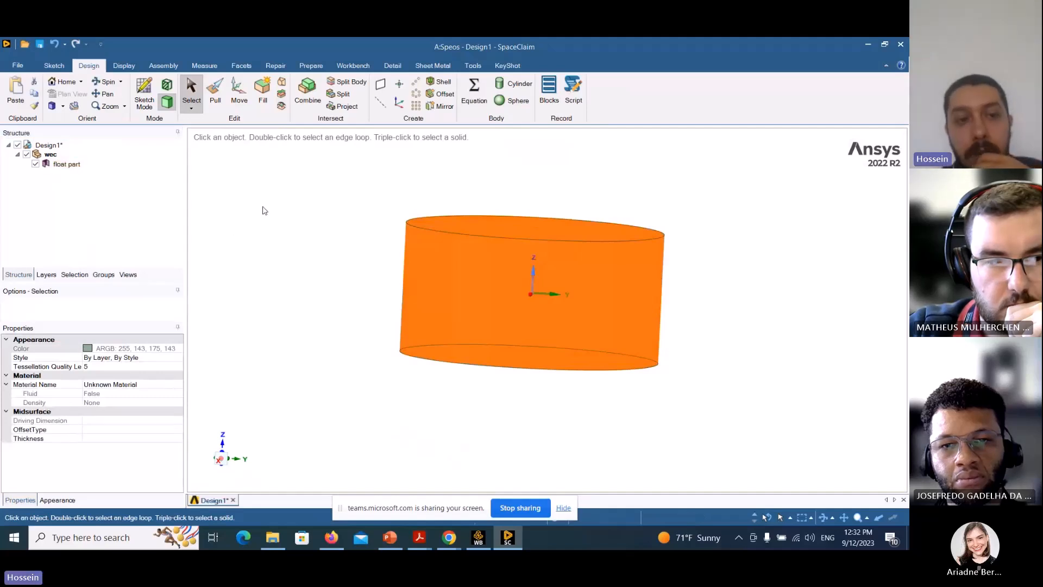
pyautogui.moveTo(298, 275)
pyautogui.mouseDown(button='middle')
pyautogui.moveTo(300, 328)
pyautogui.moveTo(294, 270)
pyautogui.mouseUp(button='middle')
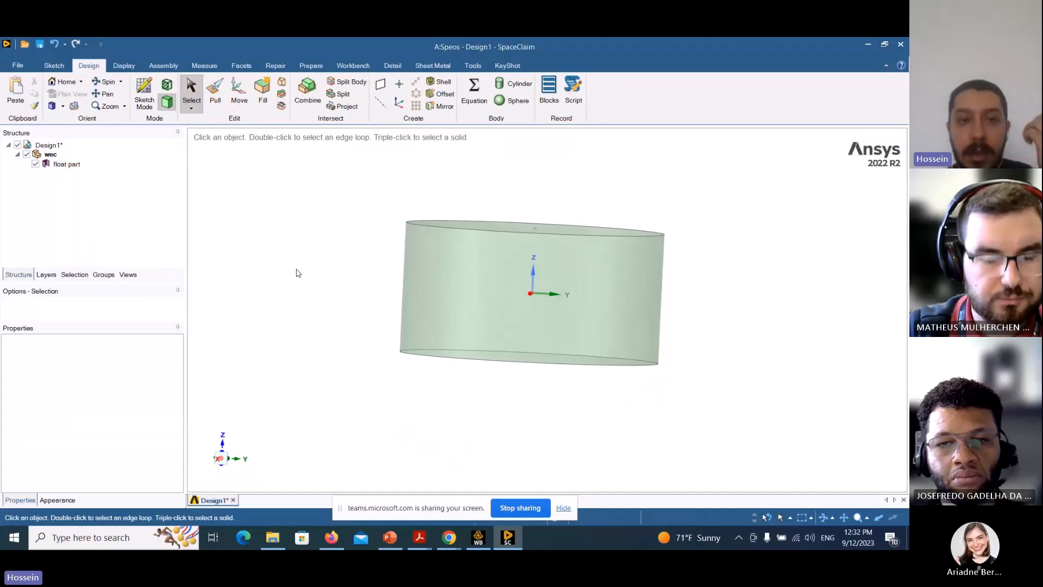
pyautogui.moveTo(298, 273); pyautogui.dragTo(314, 319, button='middle')
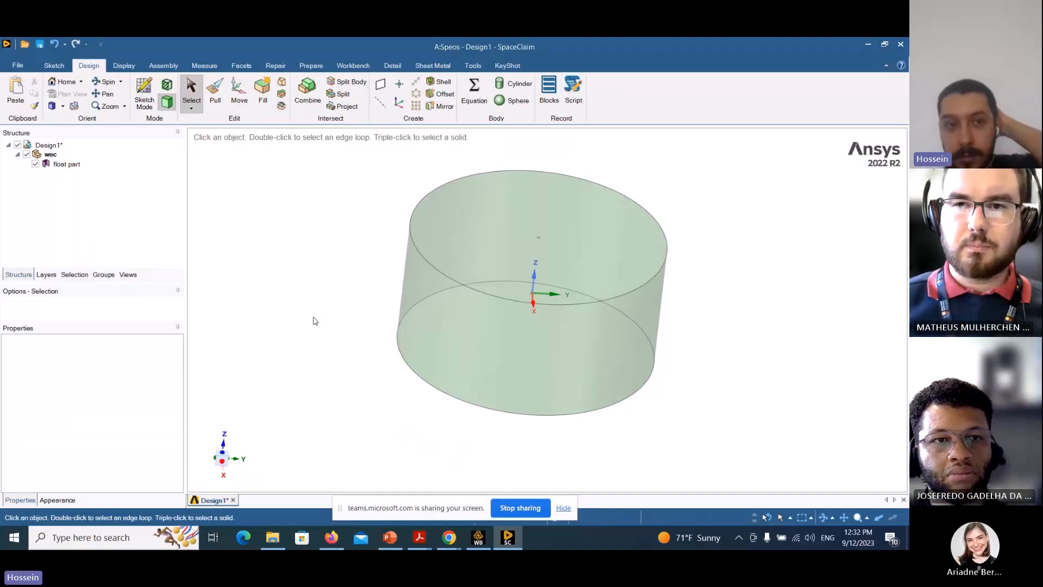
pyautogui.click(16, 159)
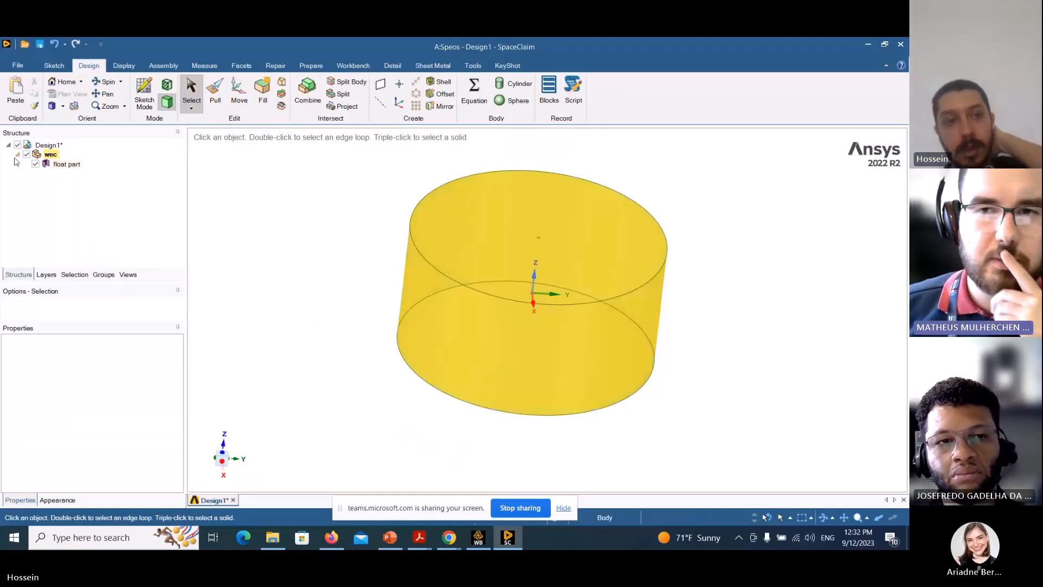
pyautogui.click(17, 159)
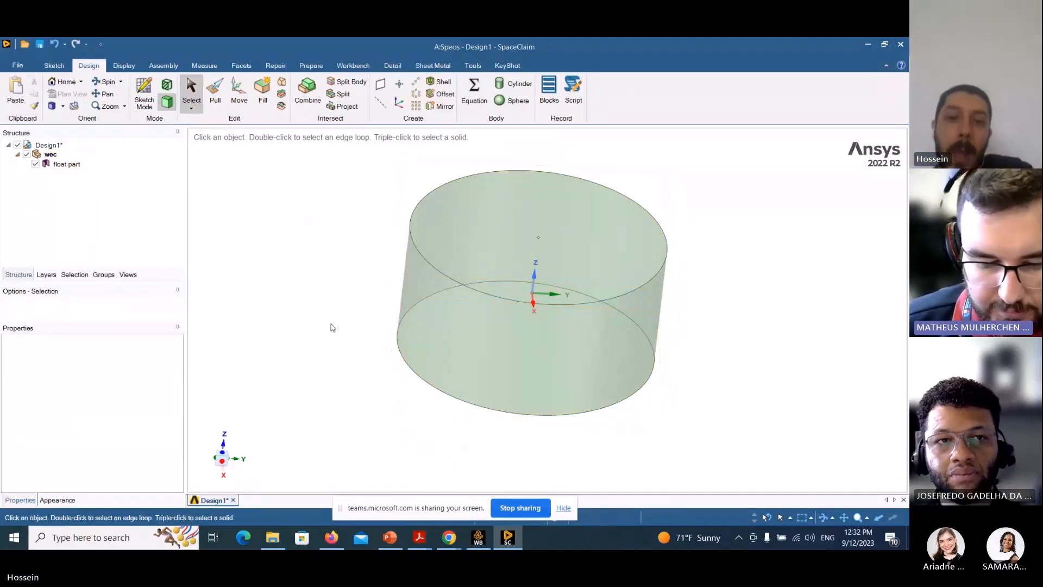
pyautogui.moveTo(330, 326); pyautogui.dragTo(329, 287, button='middle')
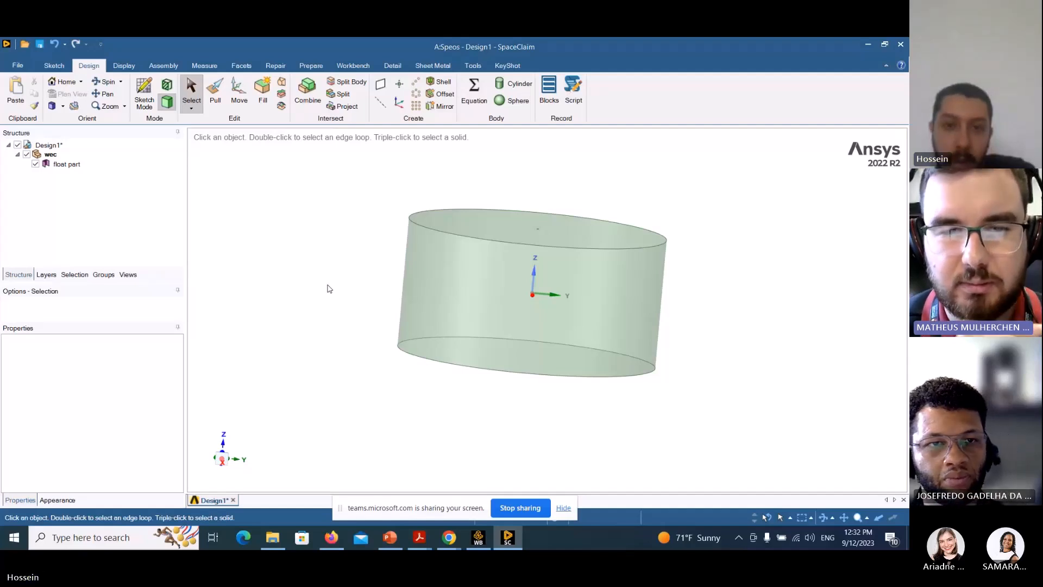
pyautogui.moveTo(326, 284)
pyautogui.mouseDown(button='middle')
pyautogui.moveTo(326, 259)
pyautogui.moveTo(329, 271)
pyautogui.mouseUp(button='middle')
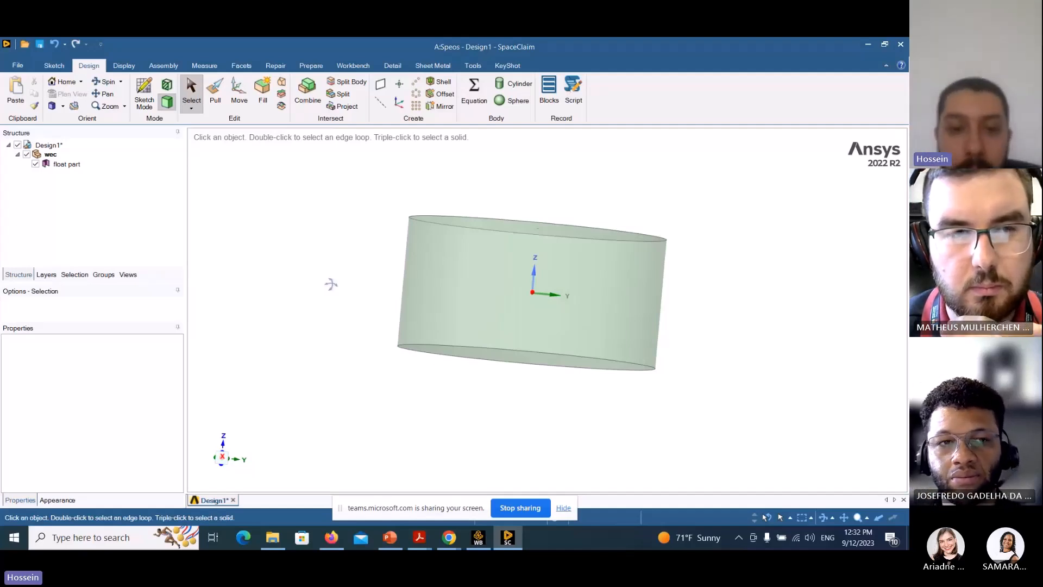
pyautogui.moveTo(330, 284); pyautogui.dragTo(335, 305, button='middle')
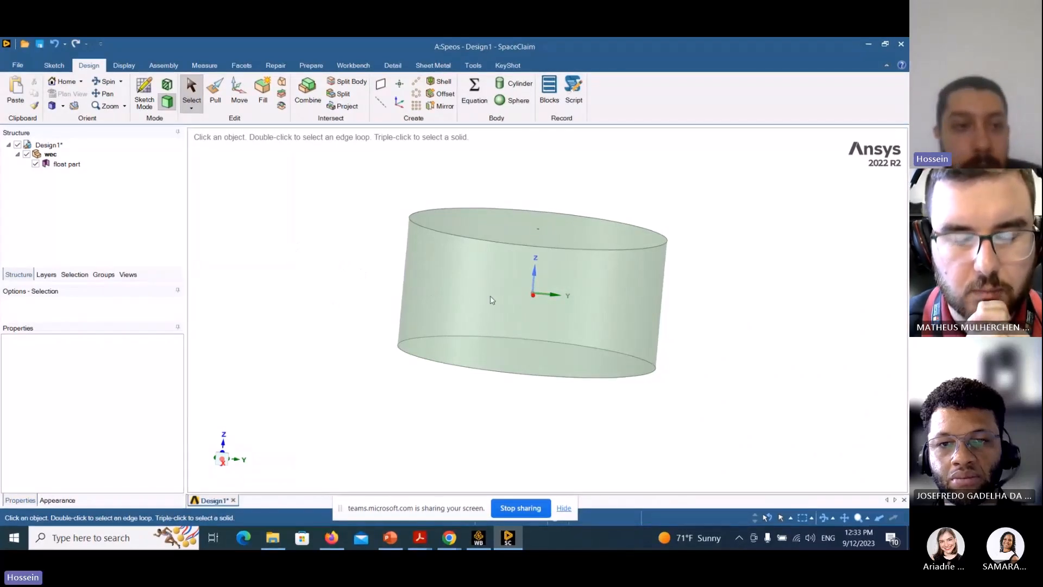
pyautogui.click(74, 164)
pyautogui.moveTo(296, 280); pyautogui.dragTo(267, 270, button='middle')
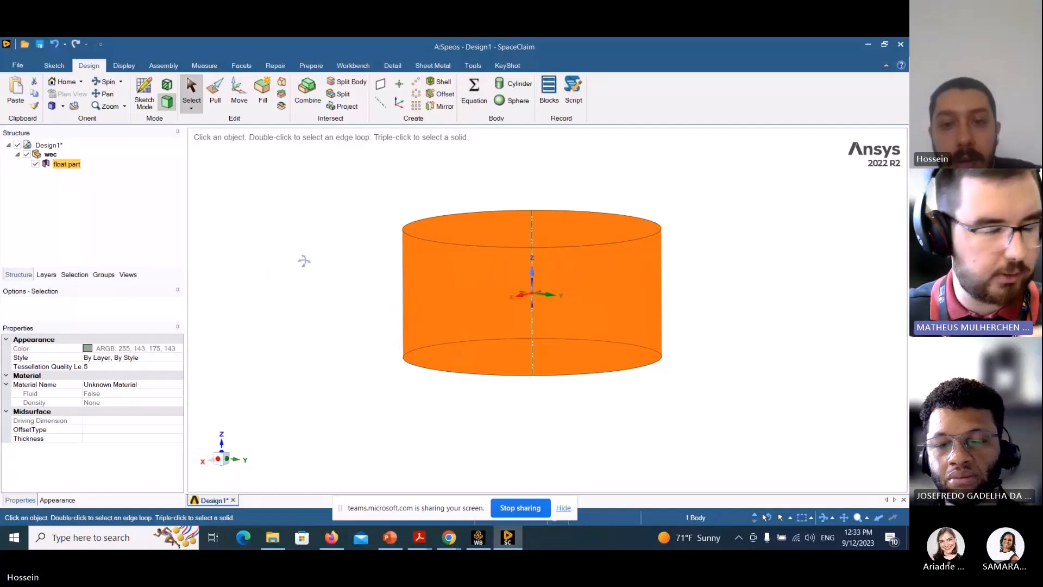
pyautogui.moveTo(330, 263); pyautogui.dragTo(296, 267, button='middle')
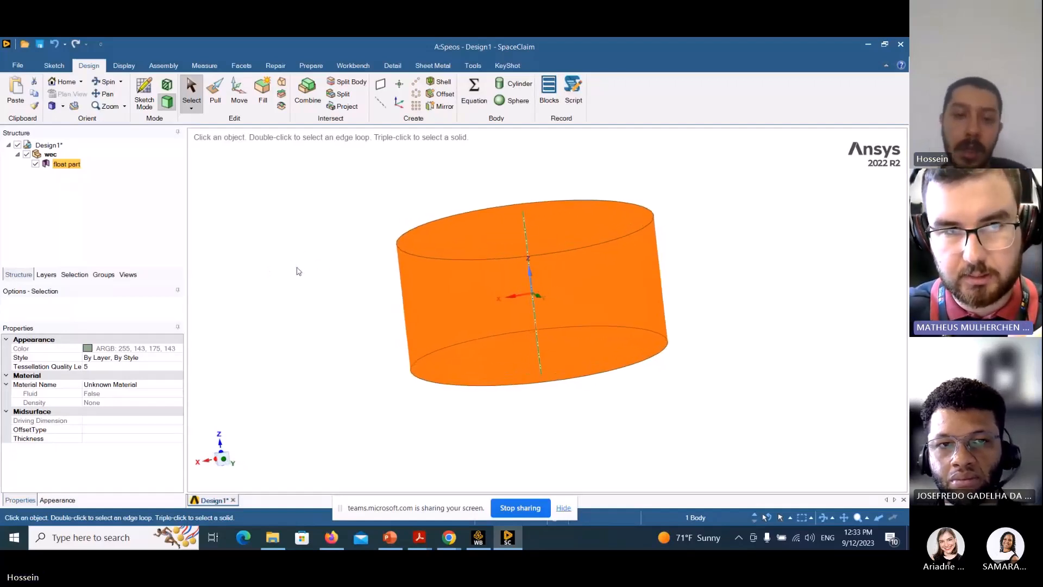
pyautogui.click(299, 271)
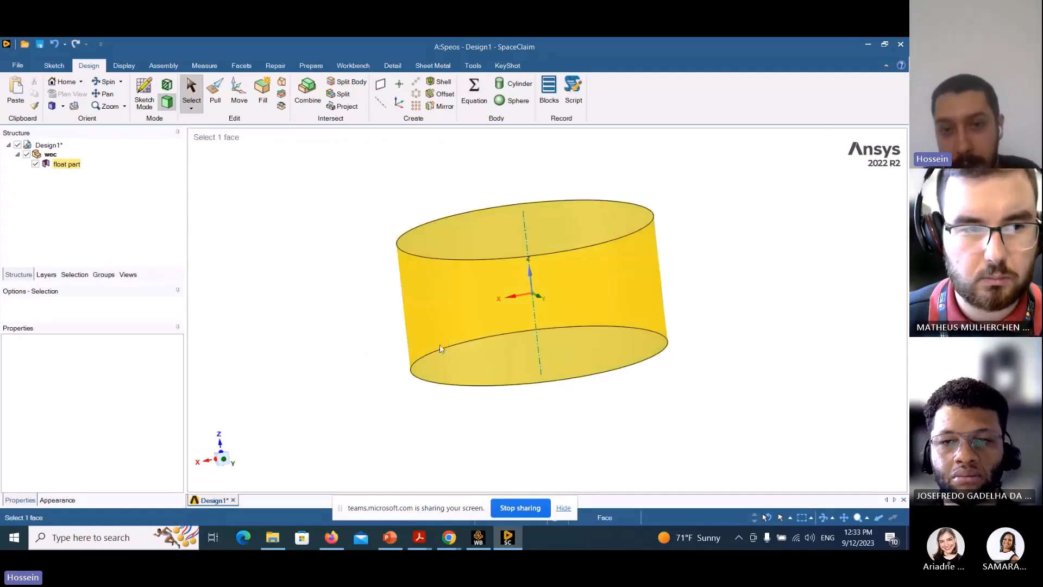
pyautogui.moveTo(340, 321); pyautogui.dragTo(374, 333, button='middle')
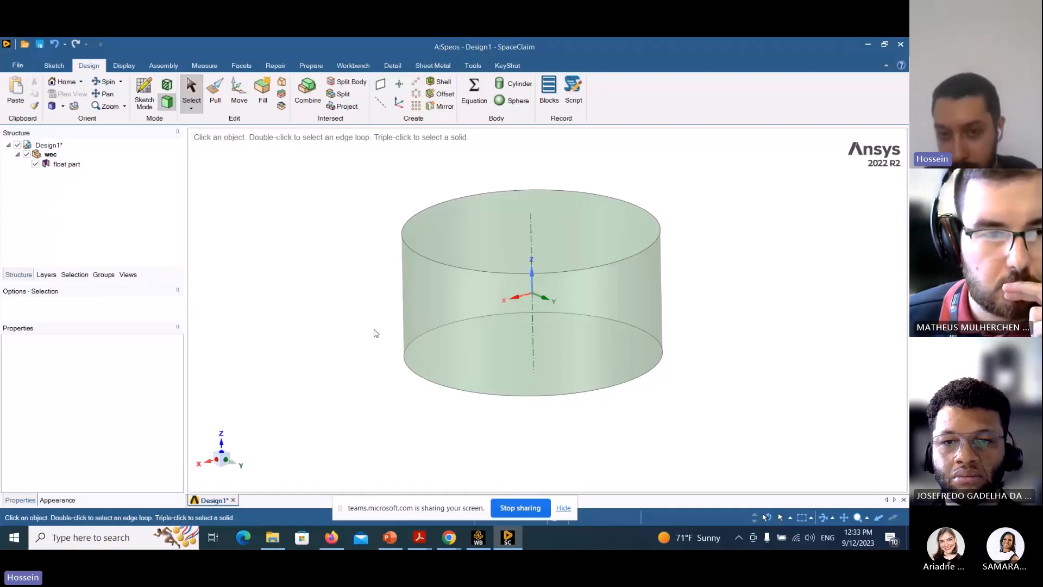
pyautogui.moveTo(374, 332); pyautogui.dragTo(378, 318, button='middle')
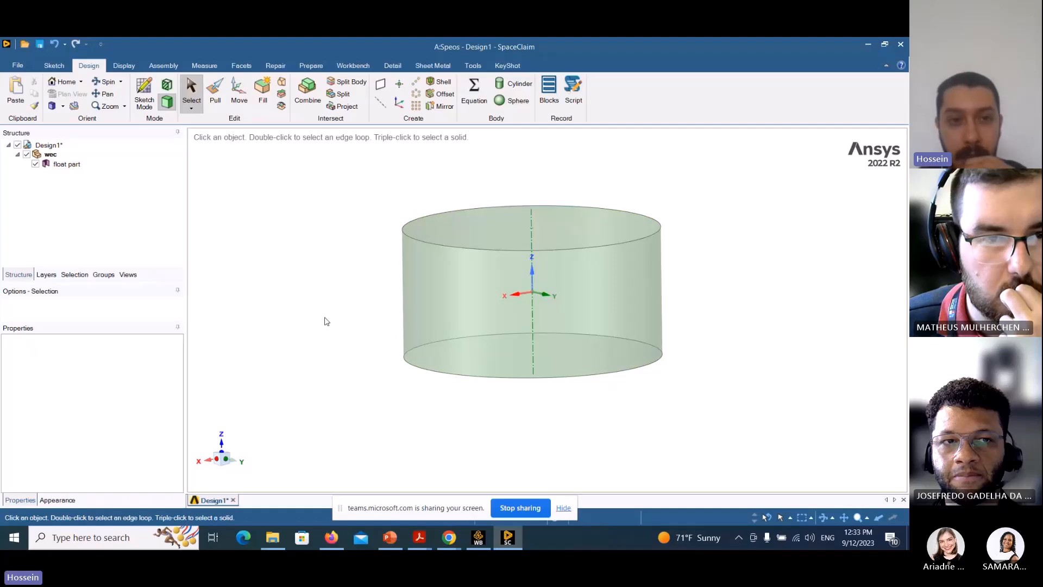
pyautogui.click(75, 165)
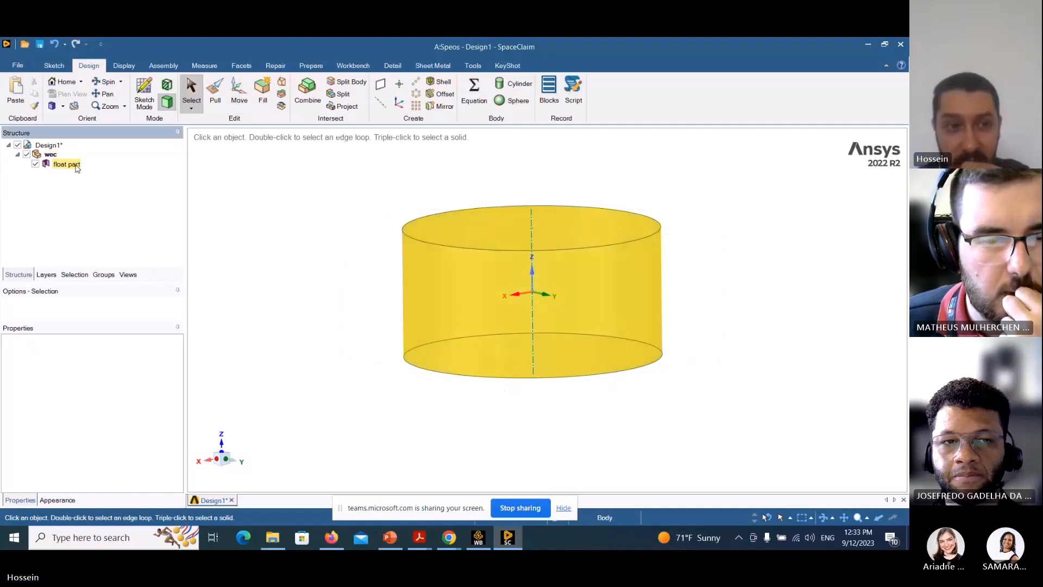
pyautogui.click(76, 165)
pyautogui.click(239, 93)
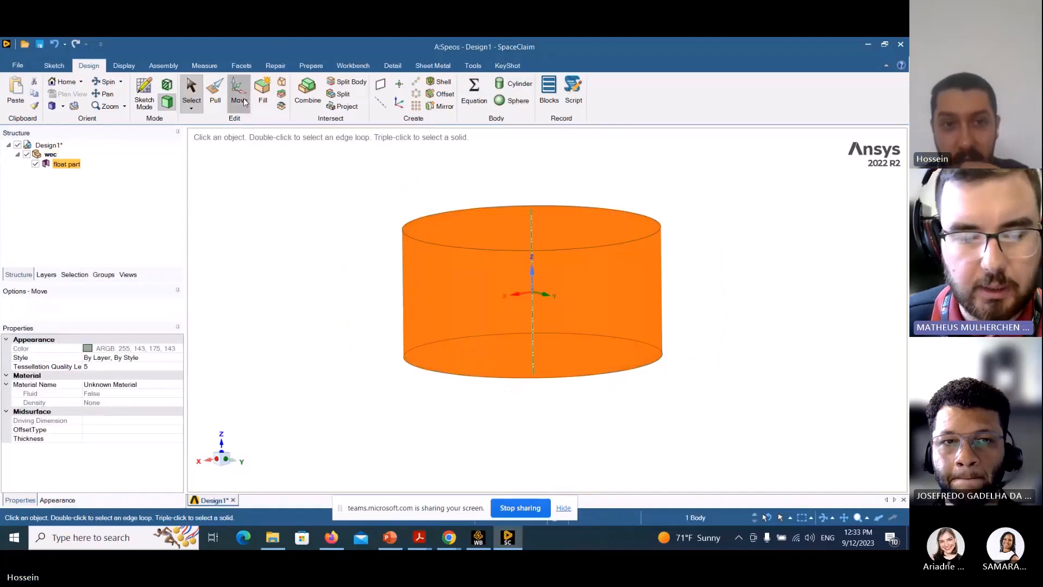
pyautogui.click(319, 344)
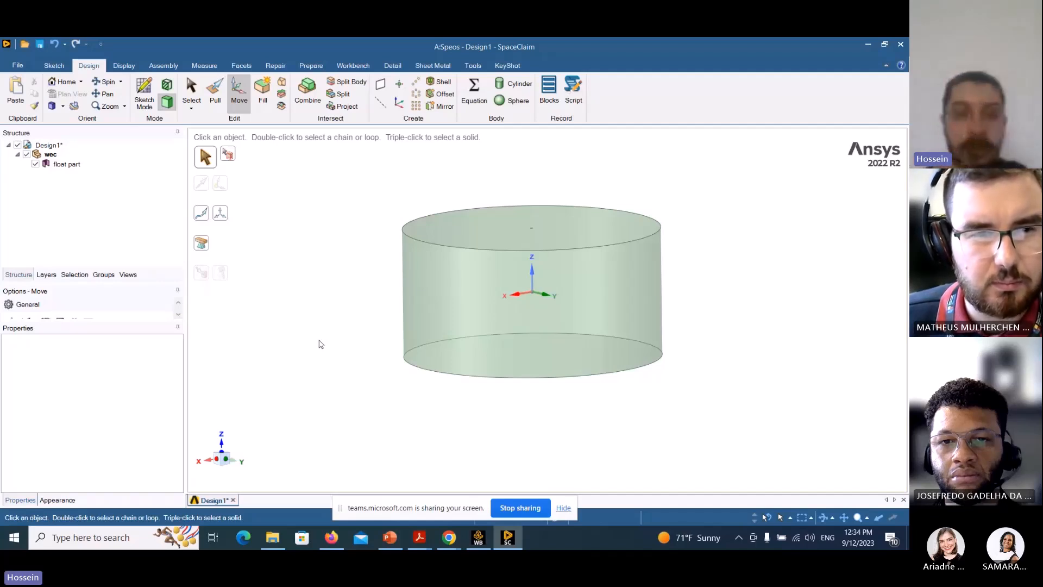
pyautogui.moveTo(358, 287)
pyautogui.mouseDown(button='middle')
pyautogui.moveTo(358, 268)
pyautogui.moveTo(362, 303)
pyautogui.mouseUp(button='middle')
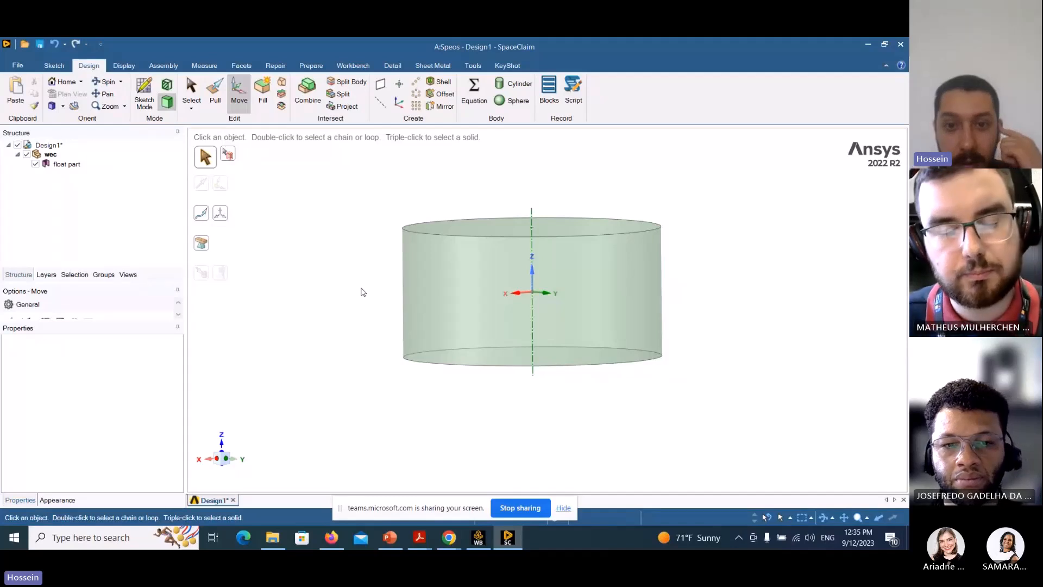
pyautogui.moveTo(361, 291); pyautogui.dragTo(366, 321, button='middle')
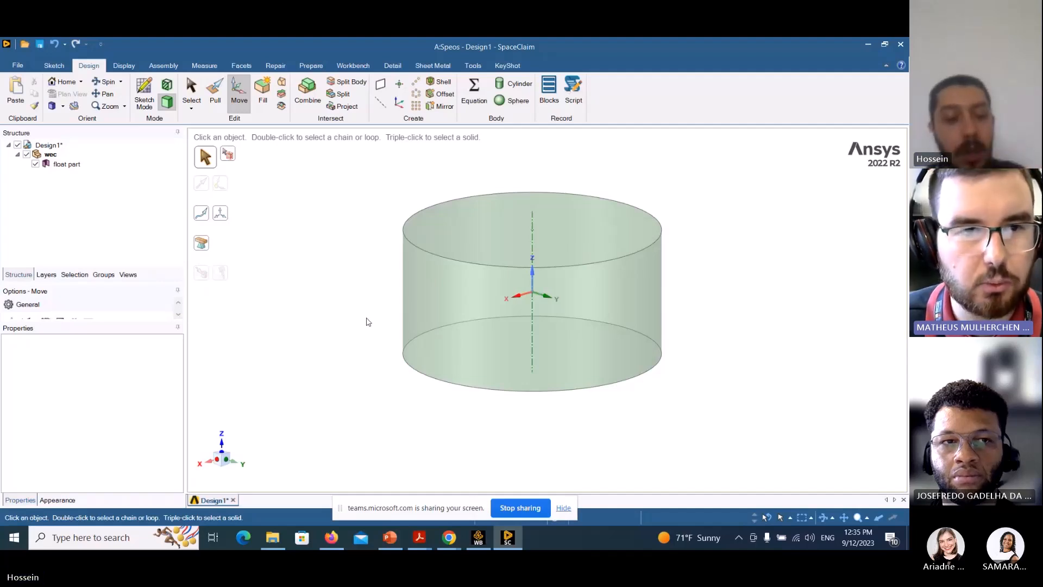
pyautogui.press('Escape')
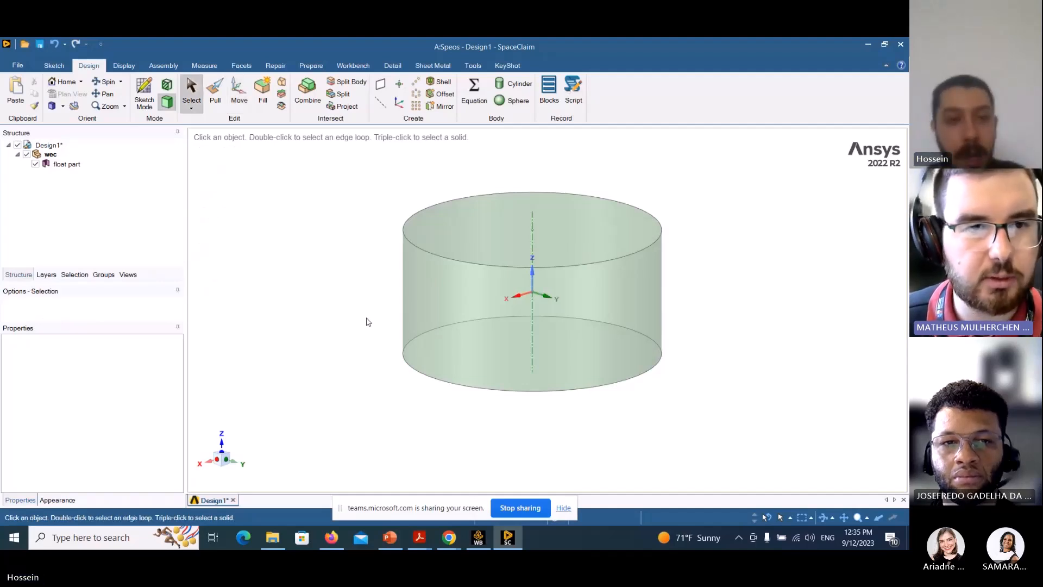
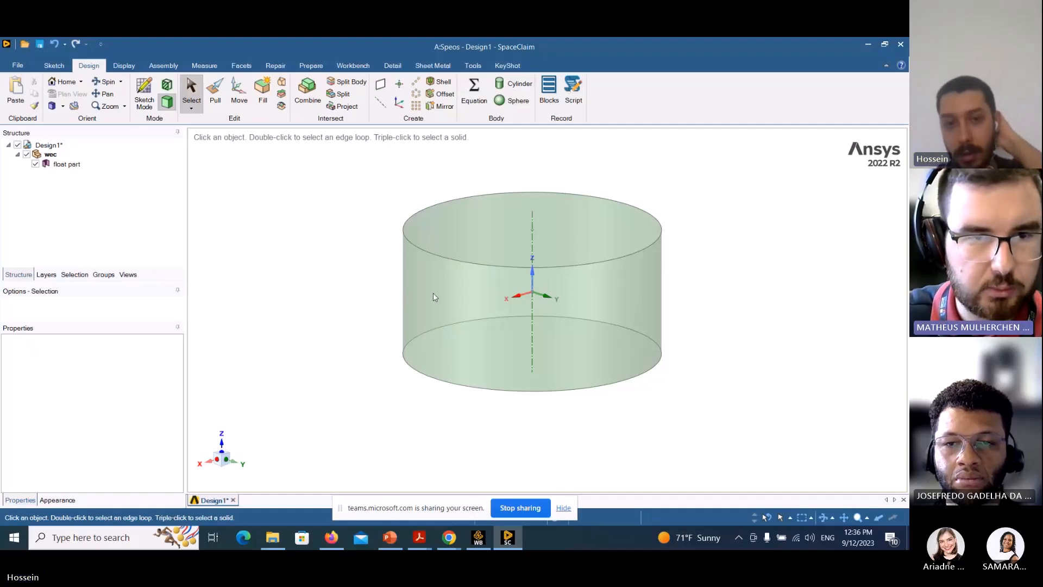
# - Collapse the wec component, create a new component under Design1 named "submerged part", and select it
pyautogui.moveTo(335, 319); pyautogui.dragTo(341, 292, button='middle')
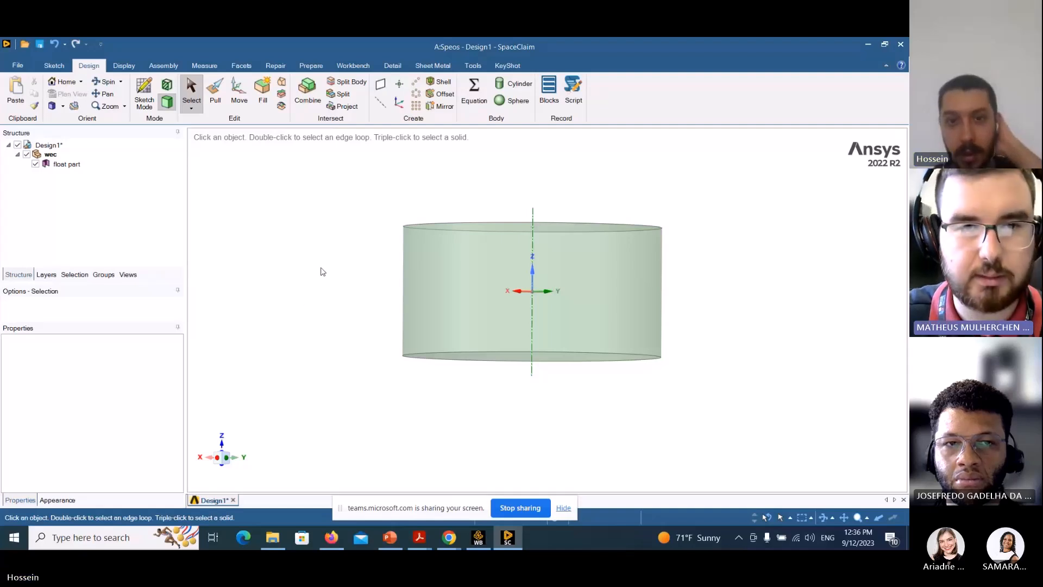
pyautogui.scroll(-1, 320, 272)
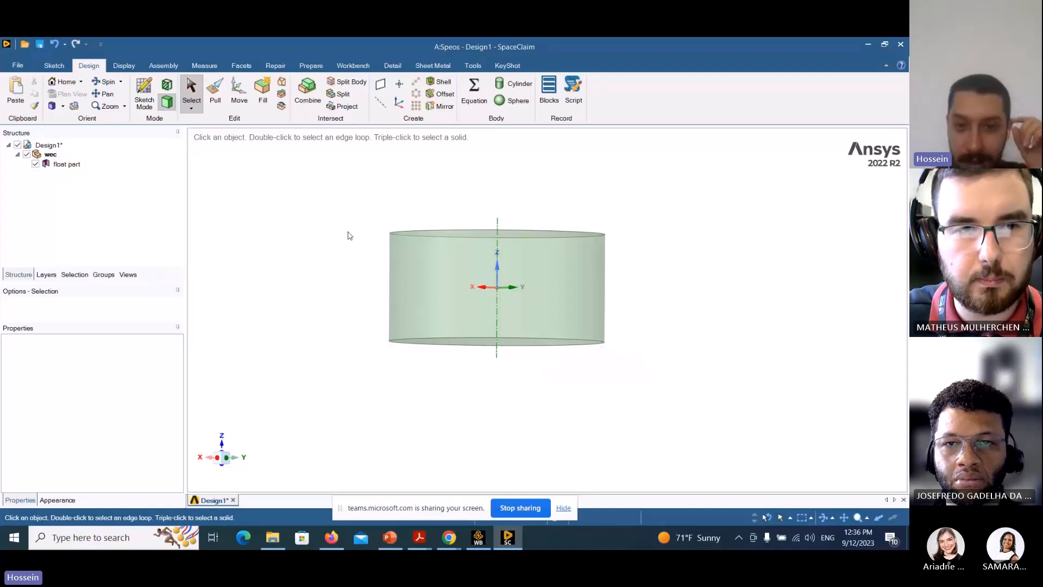
pyautogui.moveTo(345, 231); pyautogui.dragTo(356, 289, button='middle')
pyautogui.click(17, 154)
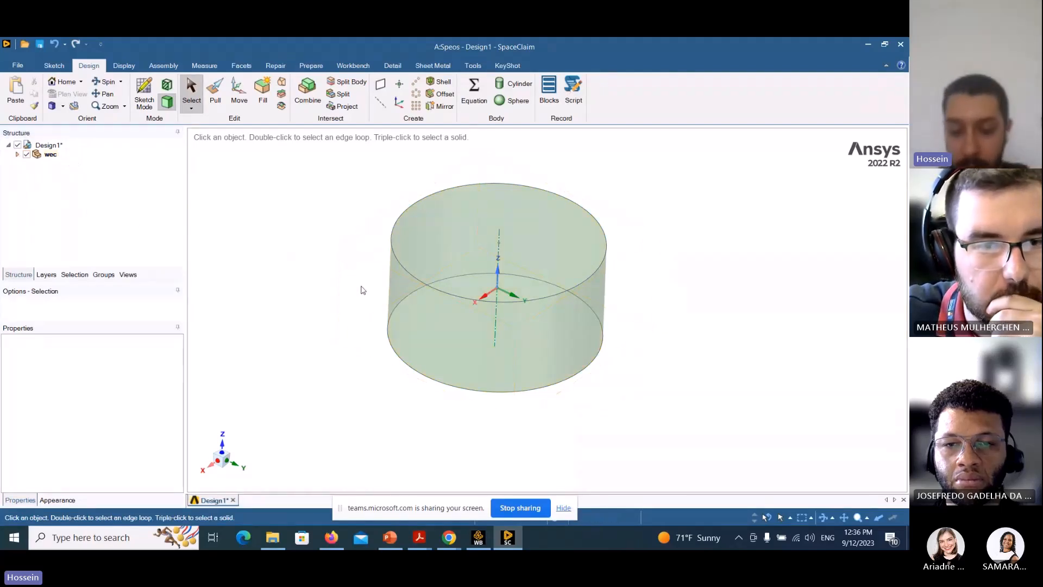
pyautogui.click(46, 158)
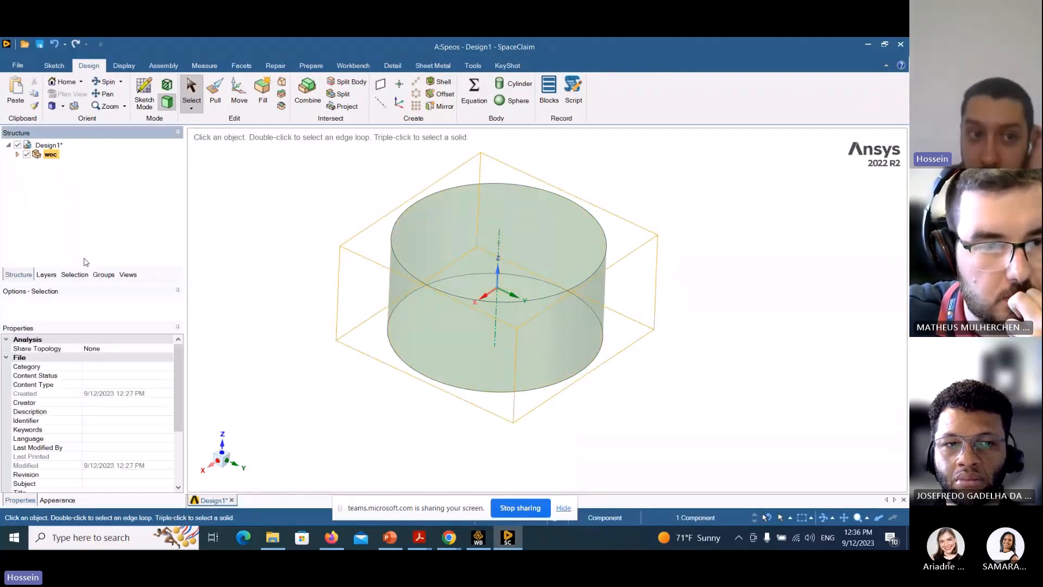
pyautogui.click(54, 148)
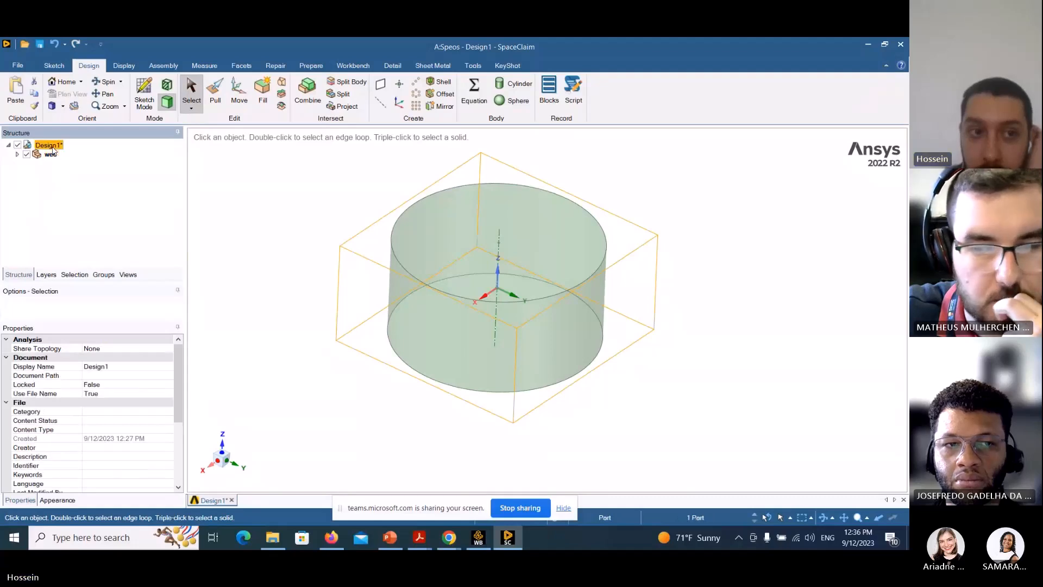
pyautogui.rightClick(54, 149)
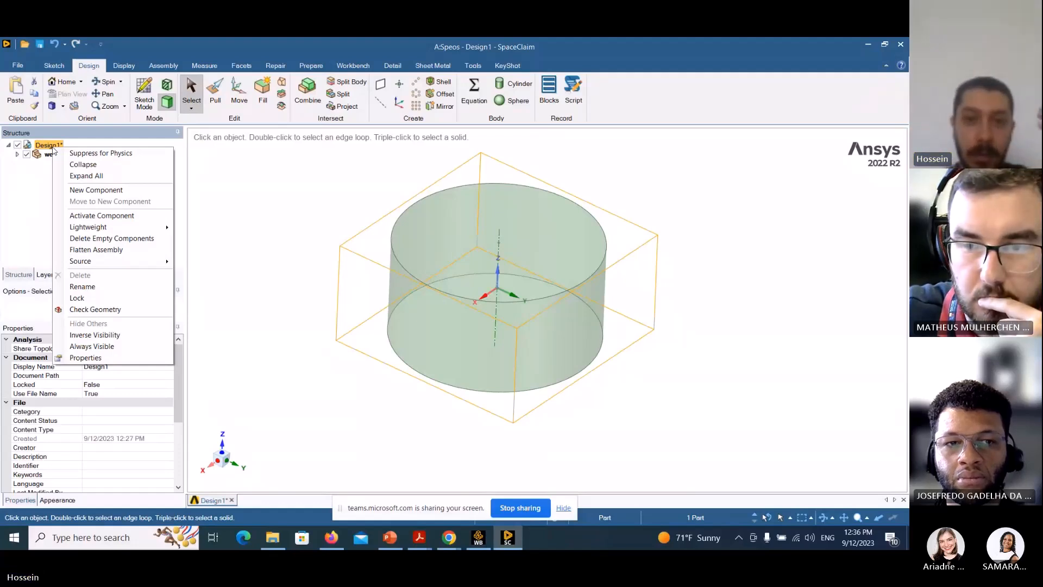
pyautogui.click(71, 191)
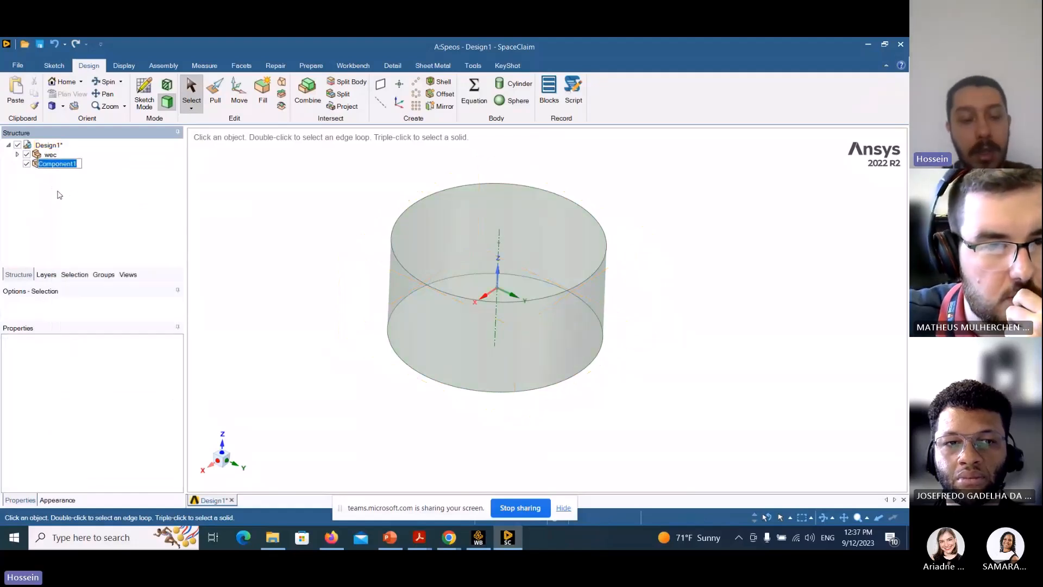
pyautogui.write('sub')
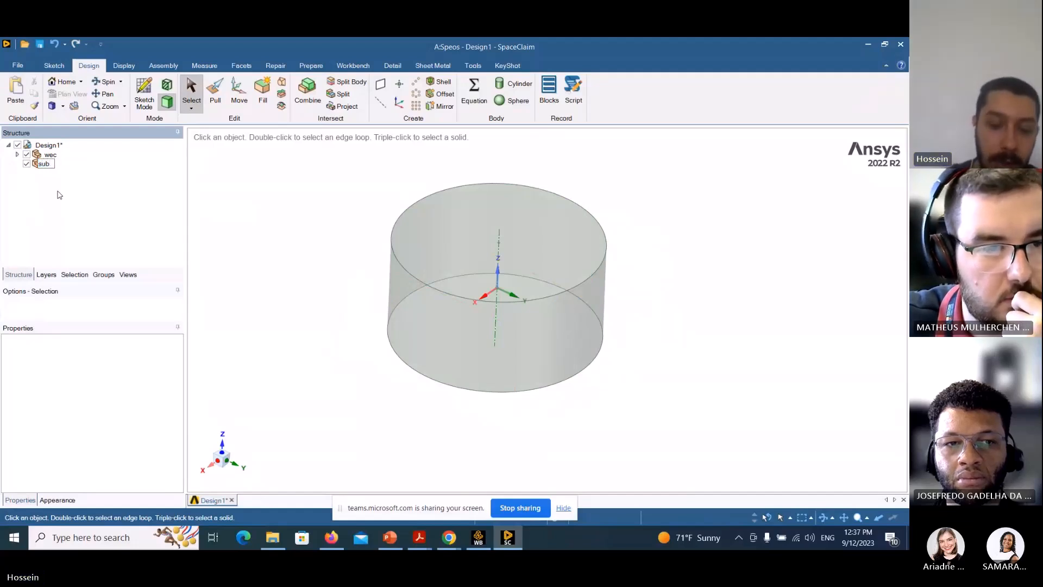
pyautogui.write('merged')
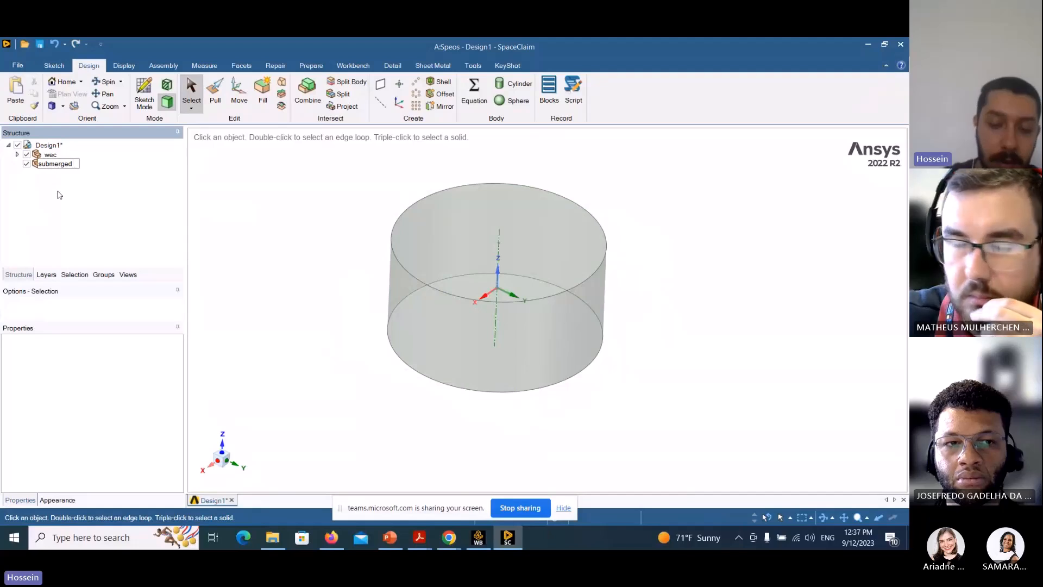
pyautogui.write(' part')
pyautogui.press('Return')
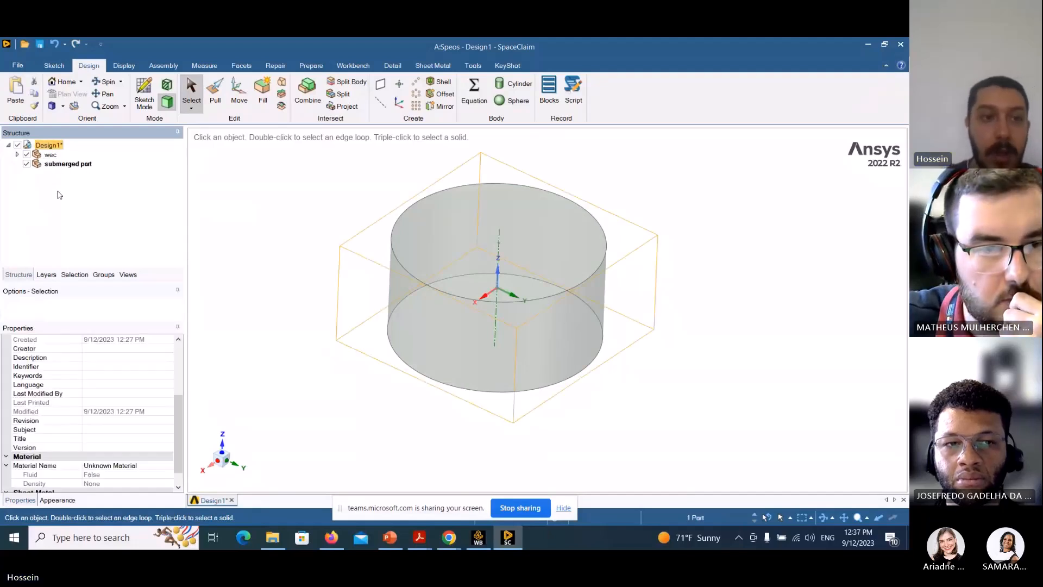
pyautogui.click(66, 164)
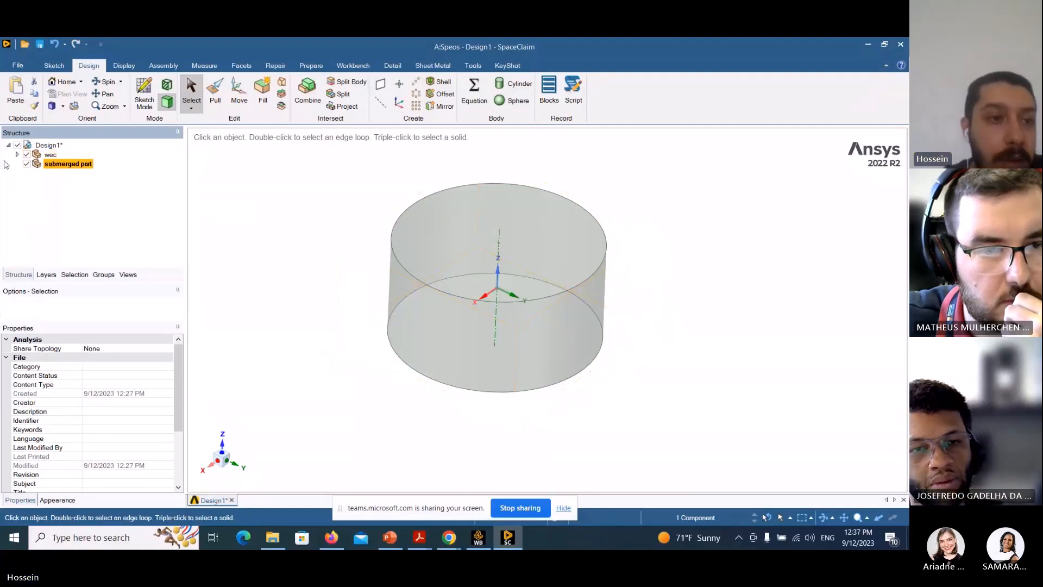
# - Hide the wec component, select the empty submerged part component, and show wec again
pyautogui.click(26, 155)
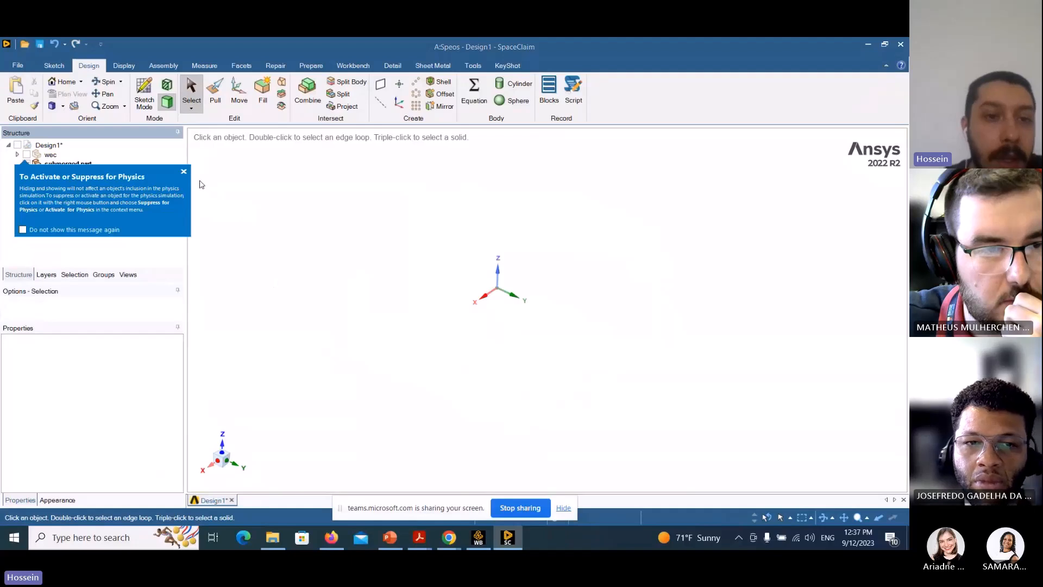
pyautogui.click(183, 172)
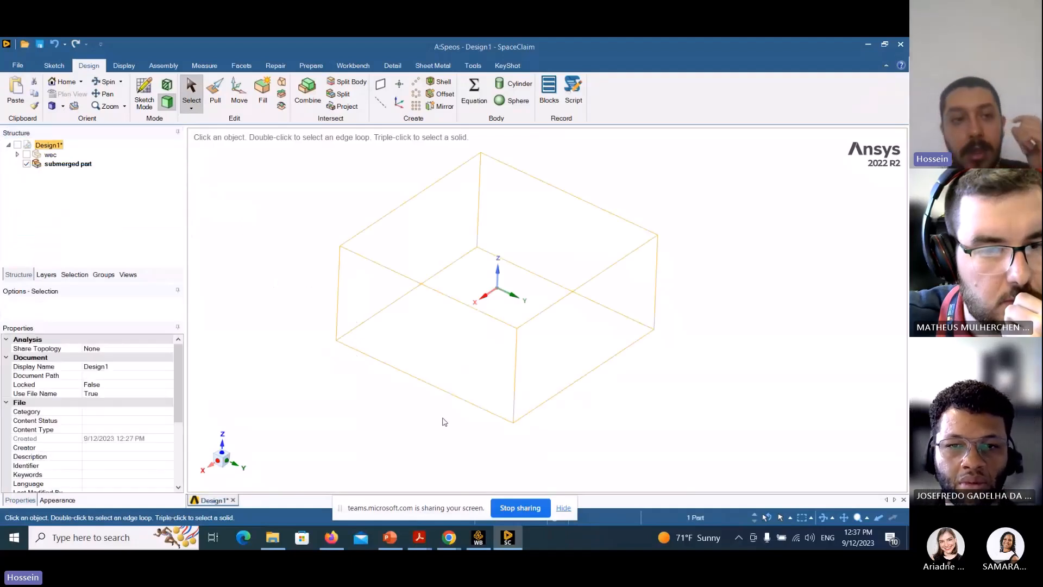
pyautogui.moveTo(442, 421); pyautogui.dragTo(445, 370, button='middle')
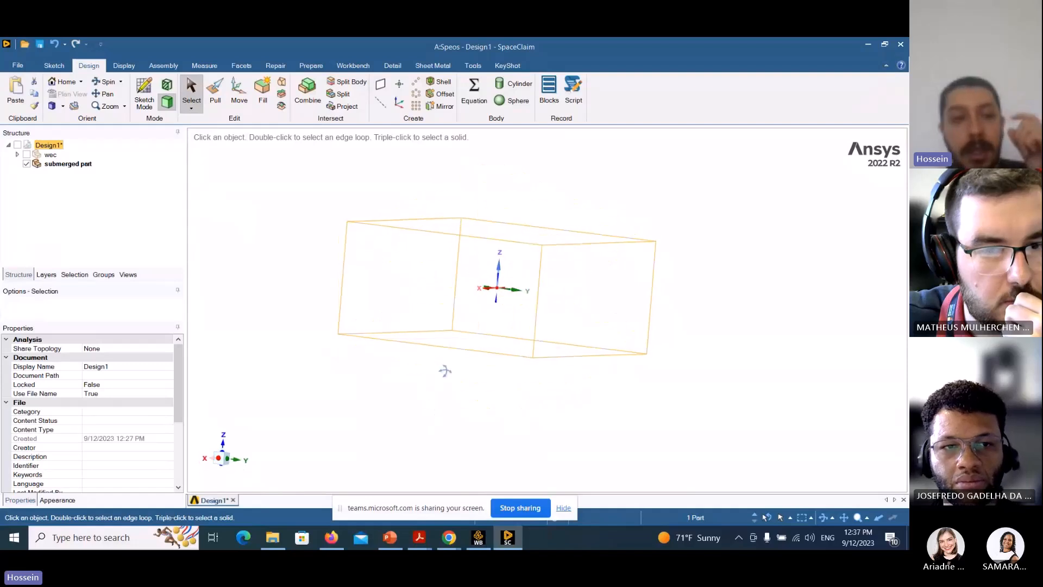
pyautogui.click(76, 168)
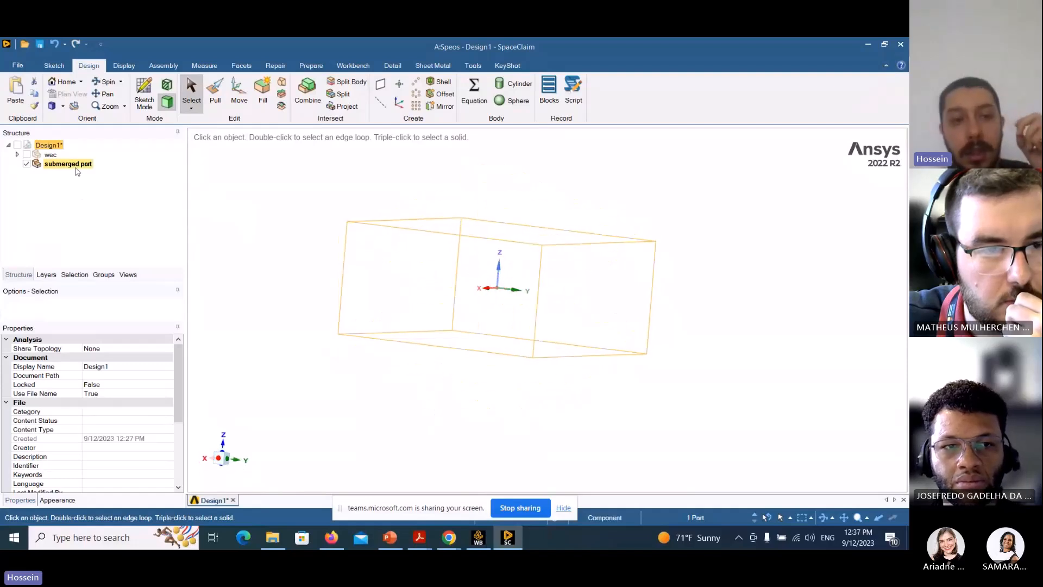
pyautogui.click(484, 386)
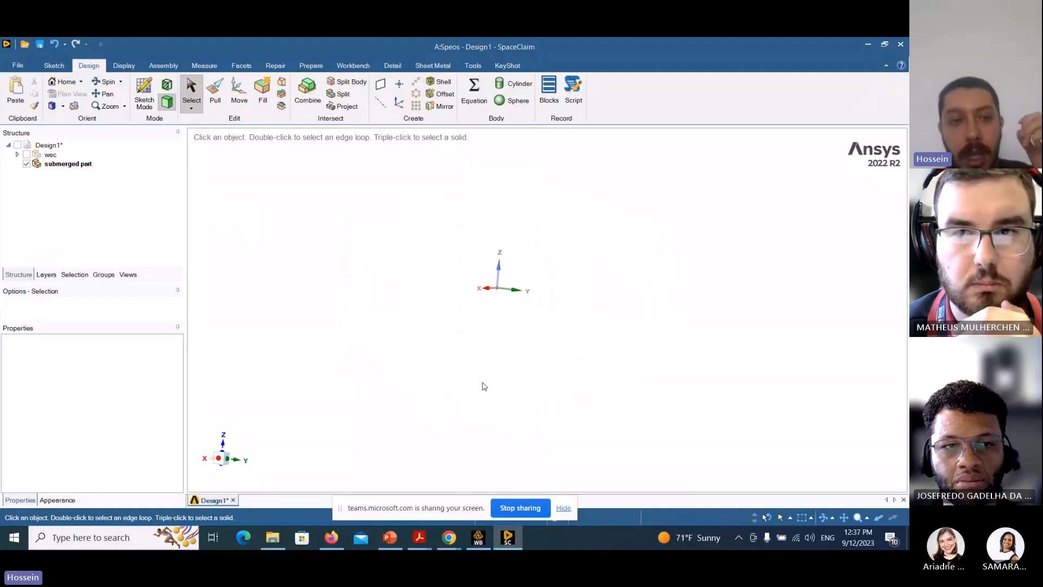
pyautogui.click(87, 167)
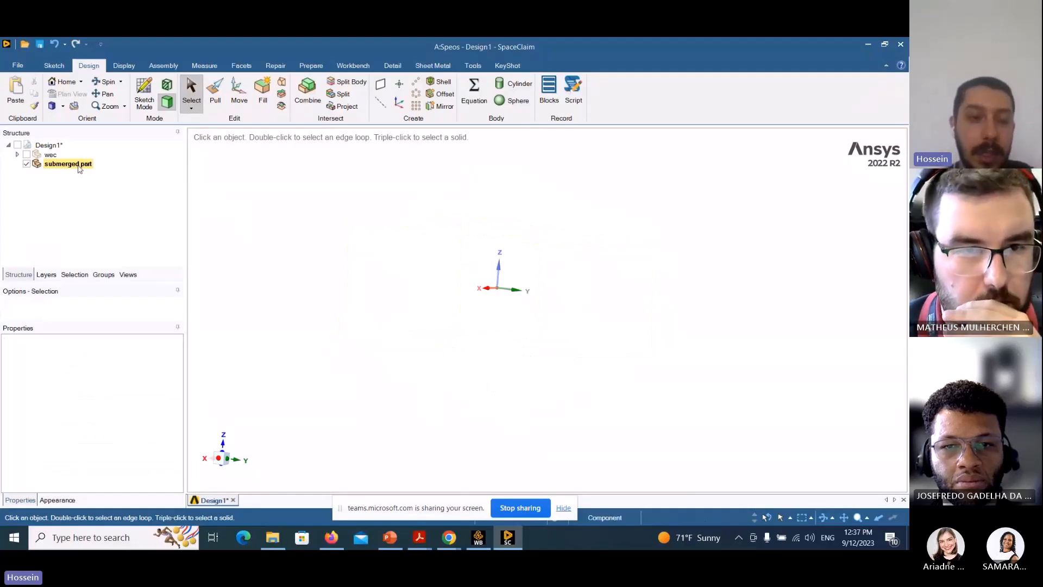
pyautogui.click(79, 167)
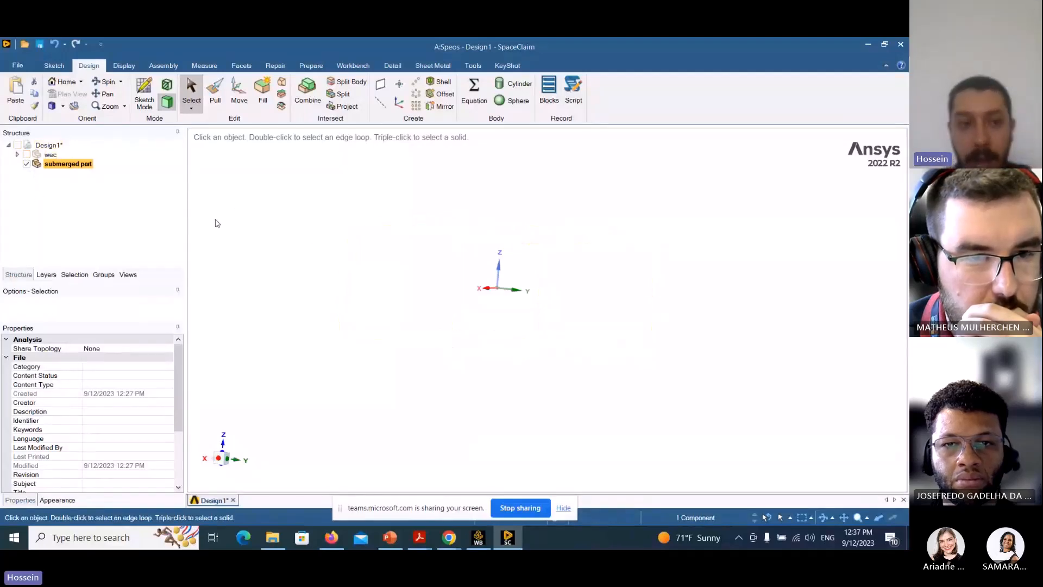
pyautogui.click(26, 155)
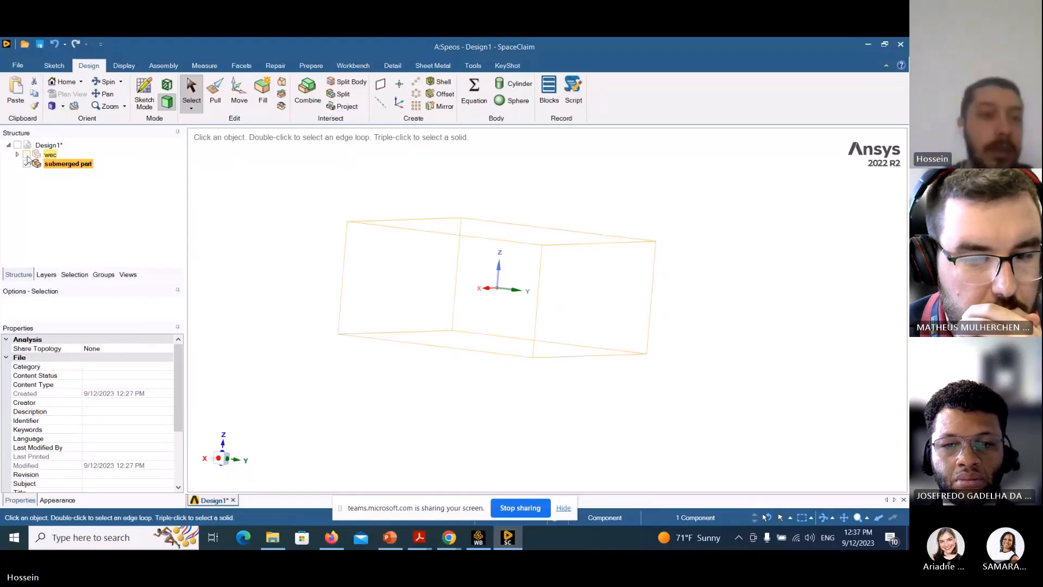
# - Set the wec component's Share Topology property to Share
pyautogui.click(51, 154)
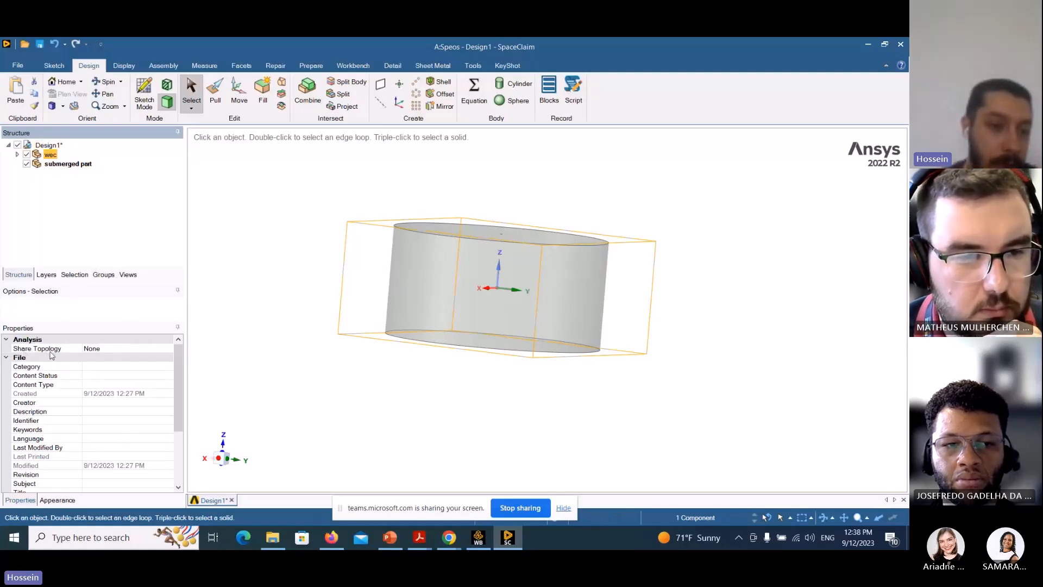
pyautogui.click(70, 350)
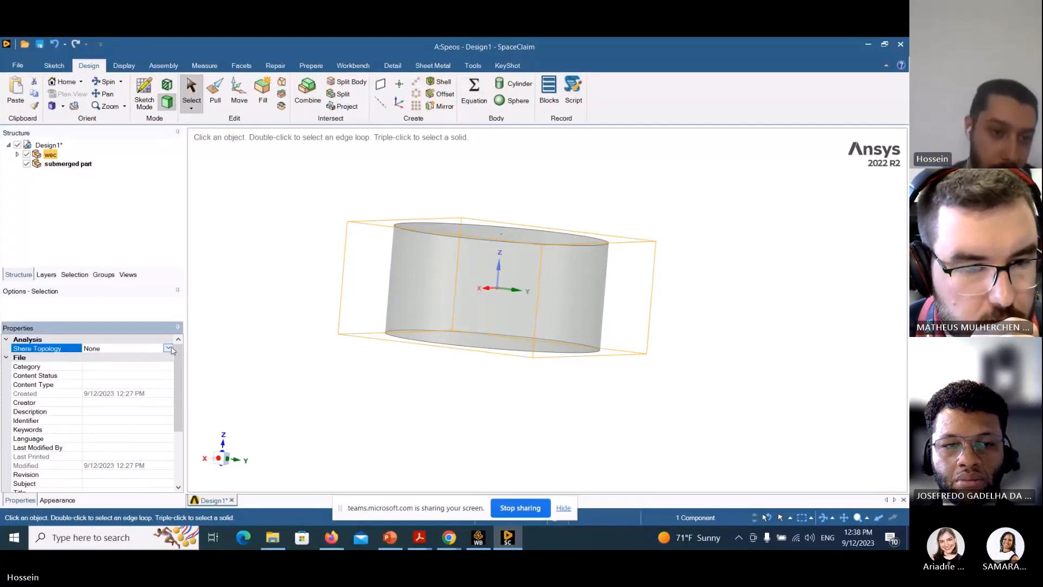
pyautogui.click(169, 348)
pyautogui.click(120, 375)
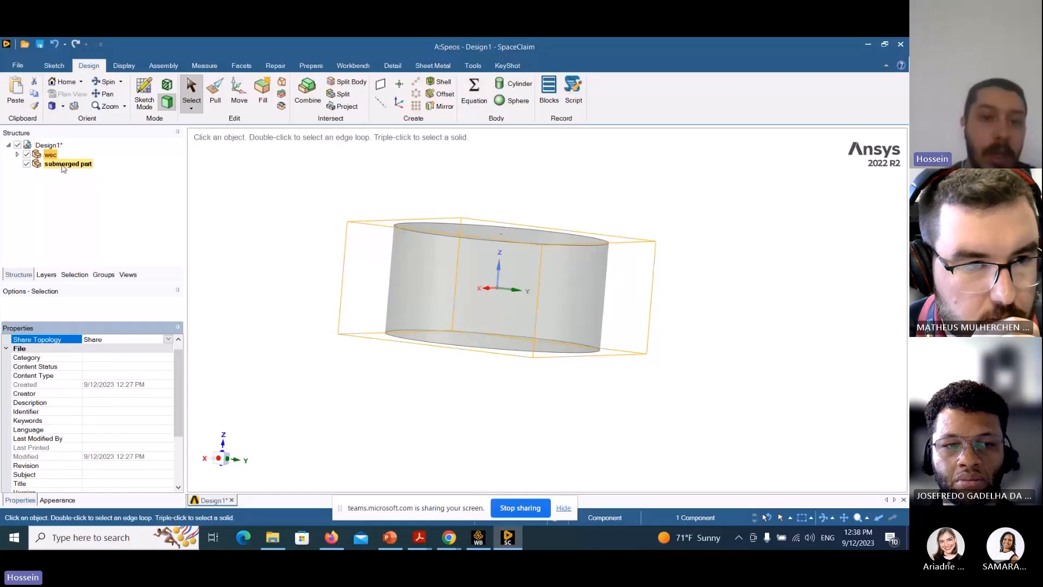
pyautogui.moveTo(275, 286); pyautogui.dragTo(281, 319, button='middle')
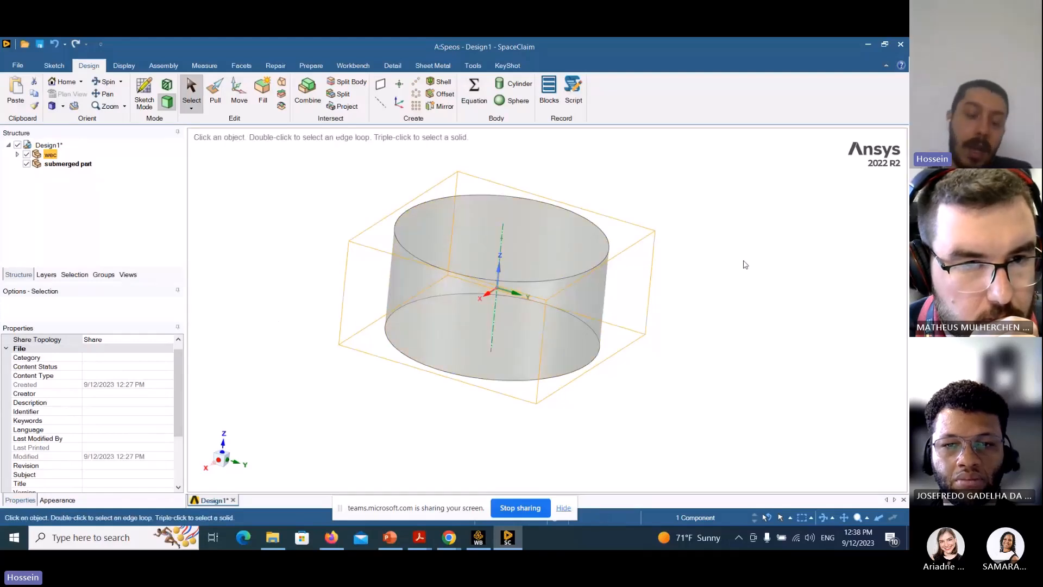
pyautogui.scroll(1, 745, 265)
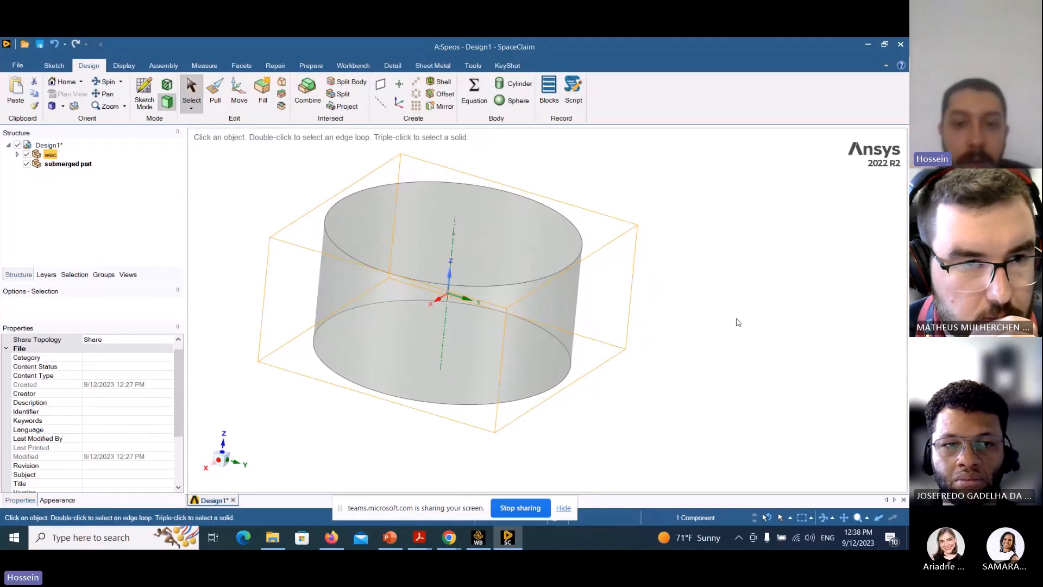
pyautogui.moveTo(677, 386); pyautogui.dragTo(691, 345, button='middle')
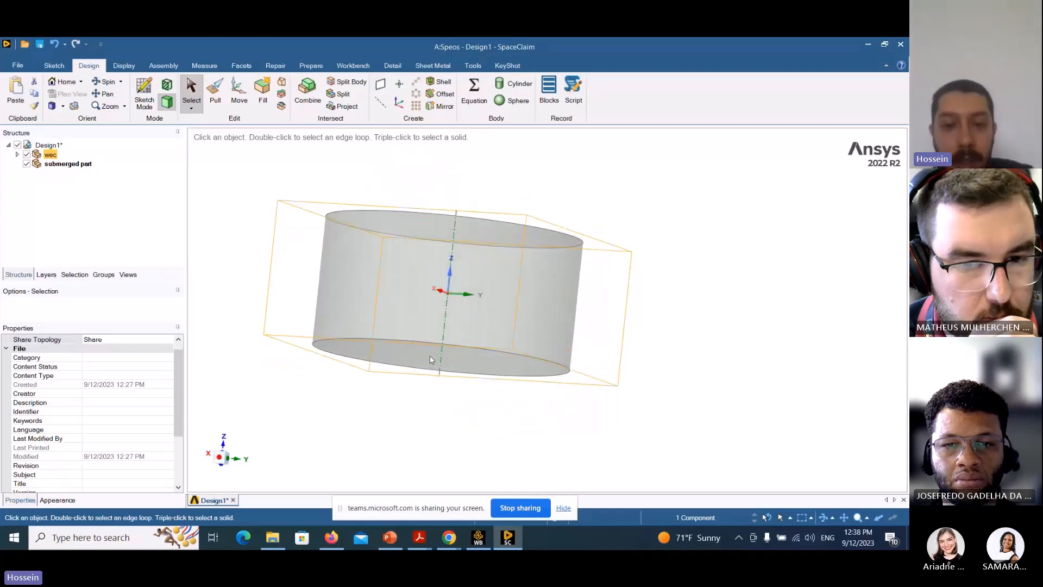
pyautogui.click(431, 359)
pyautogui.click(588, 416)
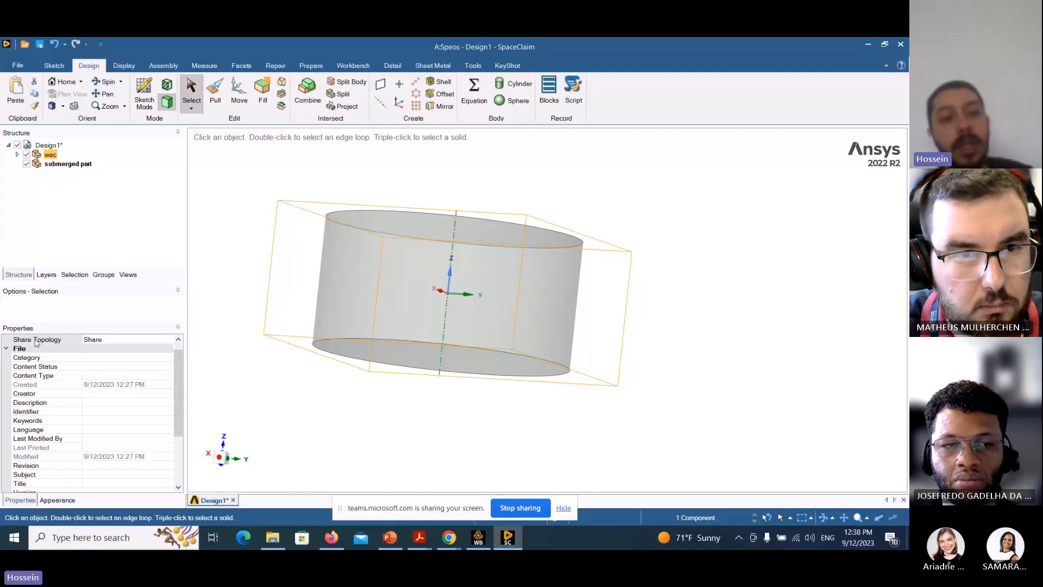
# - Set the submerged part component's Share Topology property to Share
pyautogui.click(141, 339)
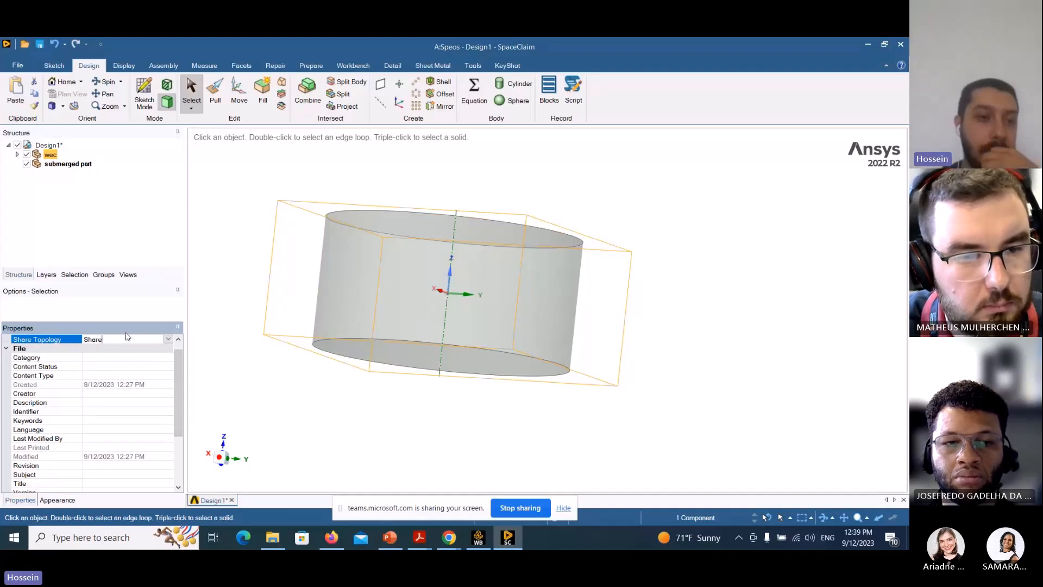
pyautogui.click(67, 163)
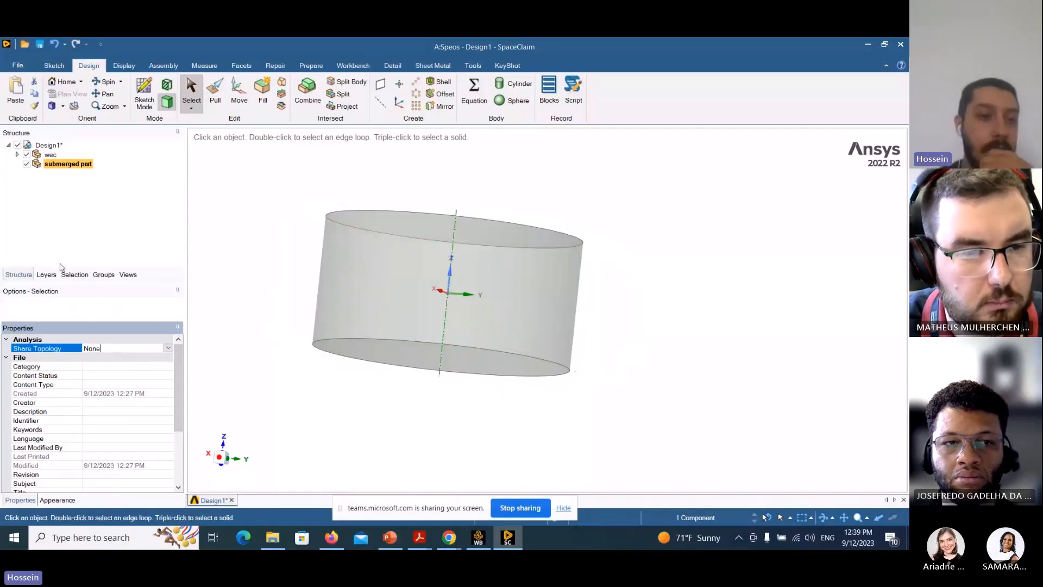
pyautogui.click(169, 348)
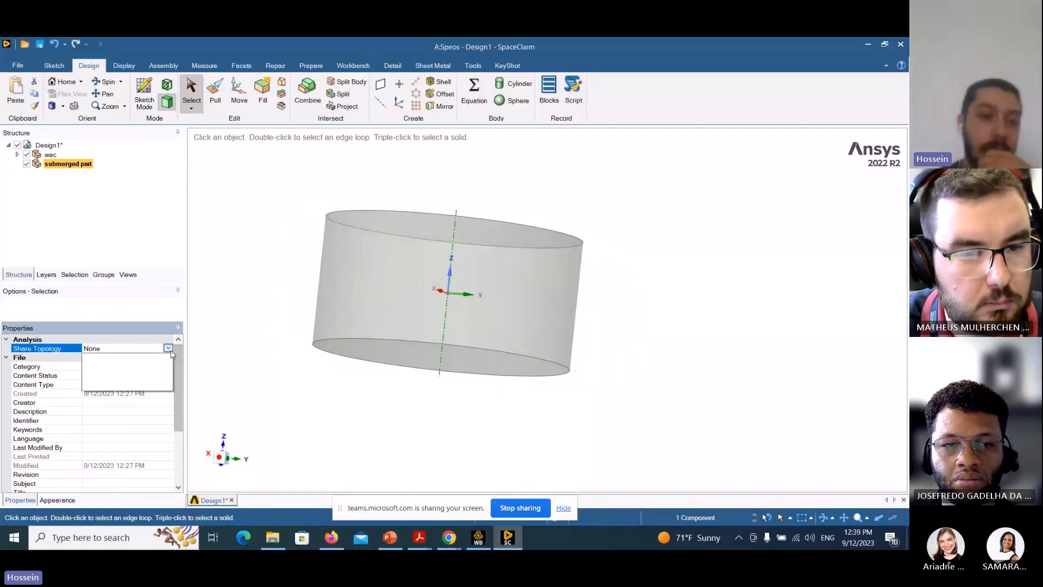
pyautogui.click(93, 374)
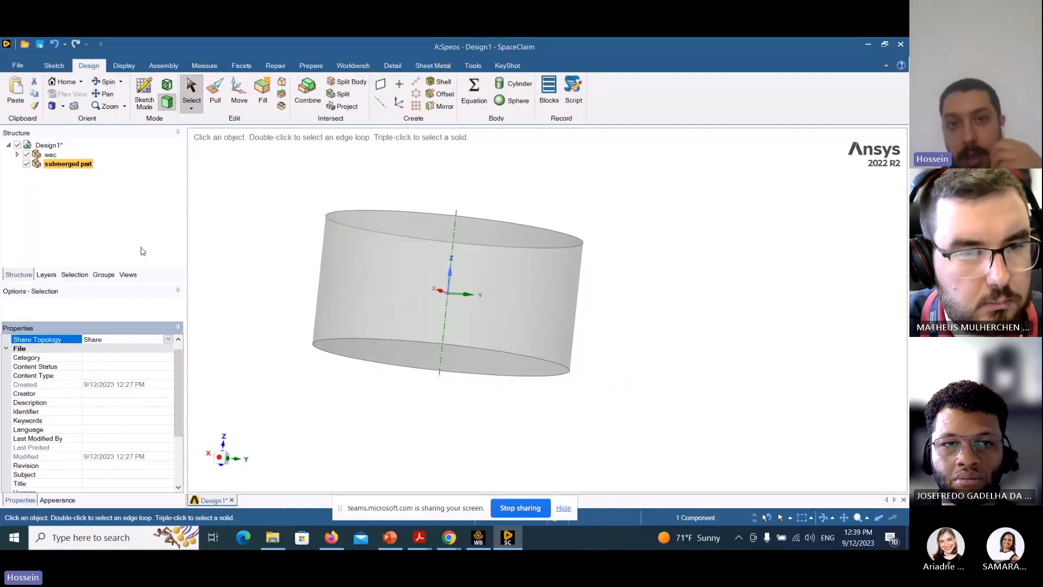
pyautogui.moveTo(254, 220)
pyautogui.mouseDown(button='middle')
pyautogui.moveTo(255, 274)
pyautogui.moveTo(236, 224)
pyautogui.mouseUp(button='middle')
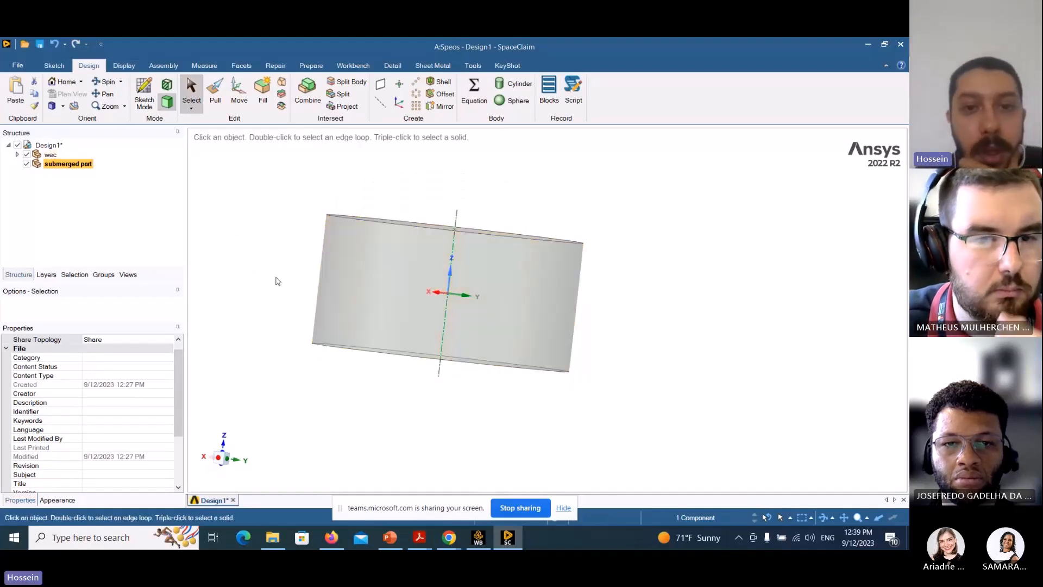
pyautogui.moveTo(277, 281); pyautogui.dragTo(285, 319, button='middle')
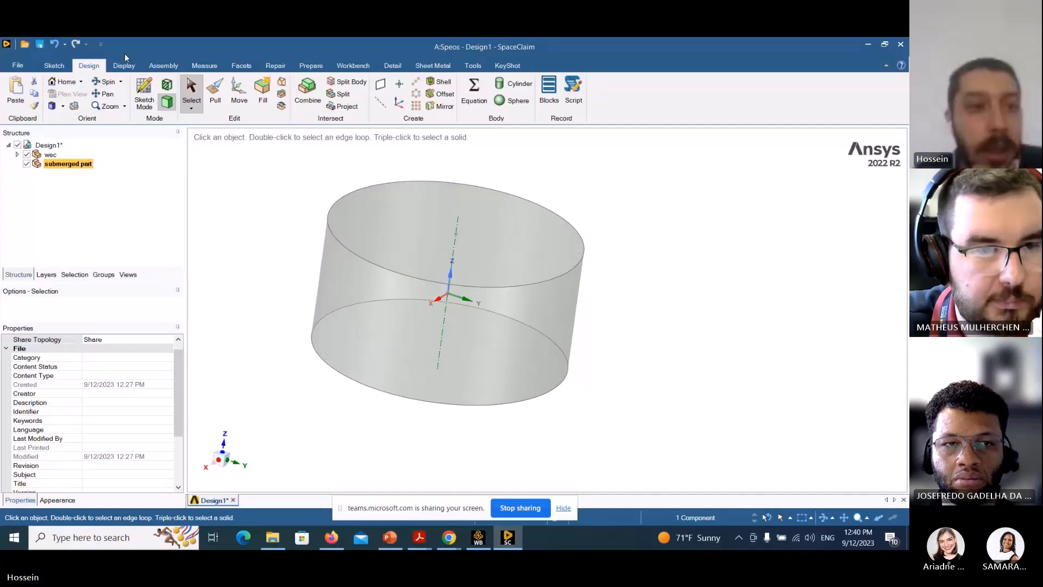
pyautogui.click(130, 68)
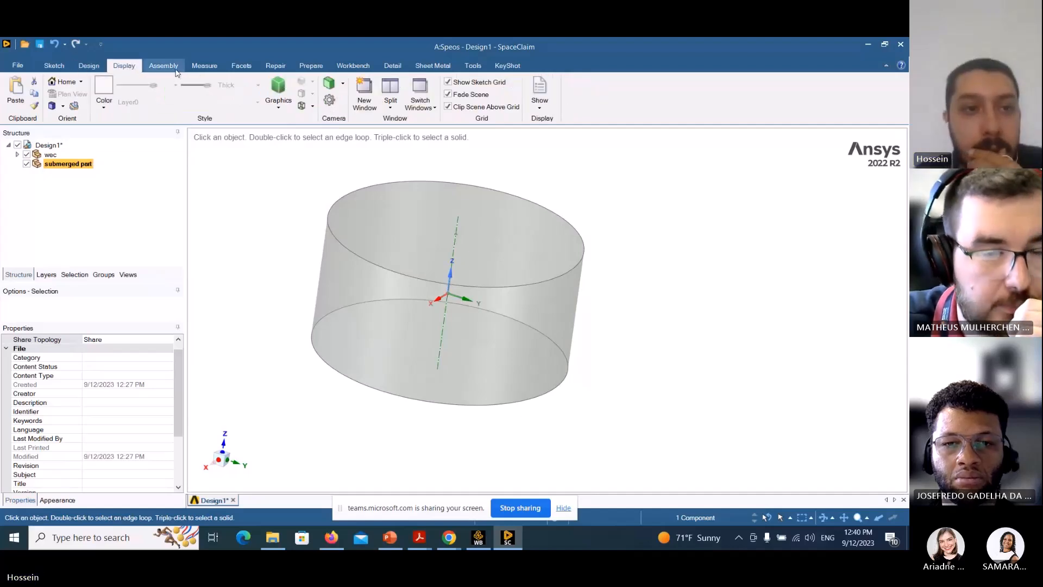
pyautogui.click(64, 66)
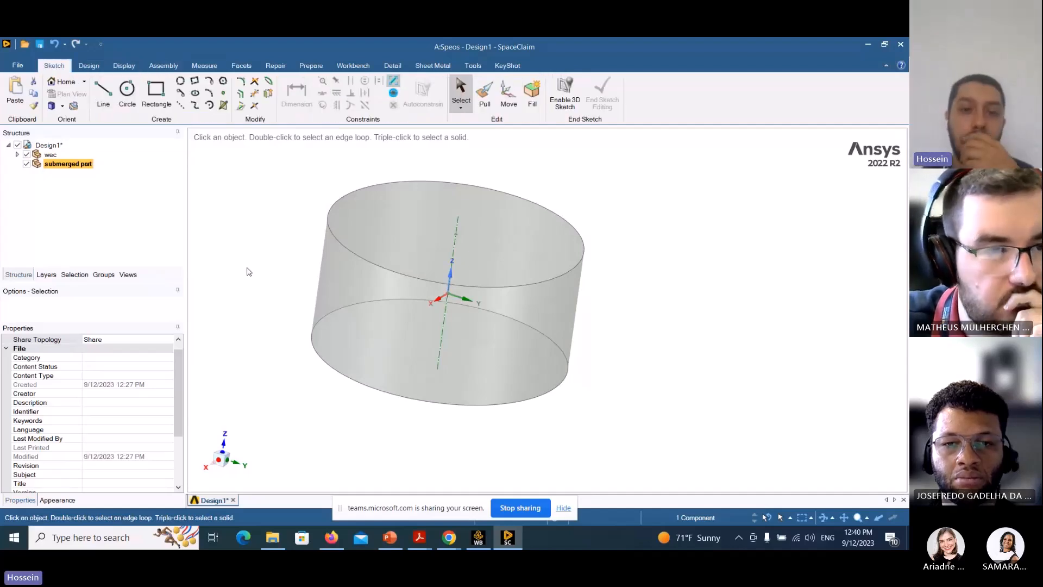
pyautogui.moveTo(284, 335); pyautogui.dragTo(284, 301, button='middle')
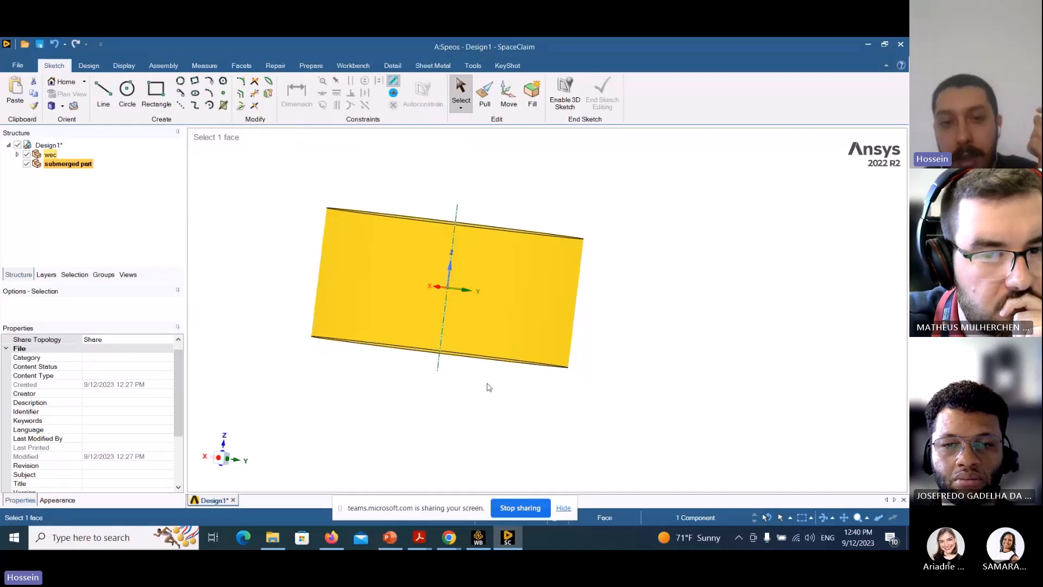
pyautogui.moveTo(476, 395); pyautogui.dragTo(484, 419, button='middle')
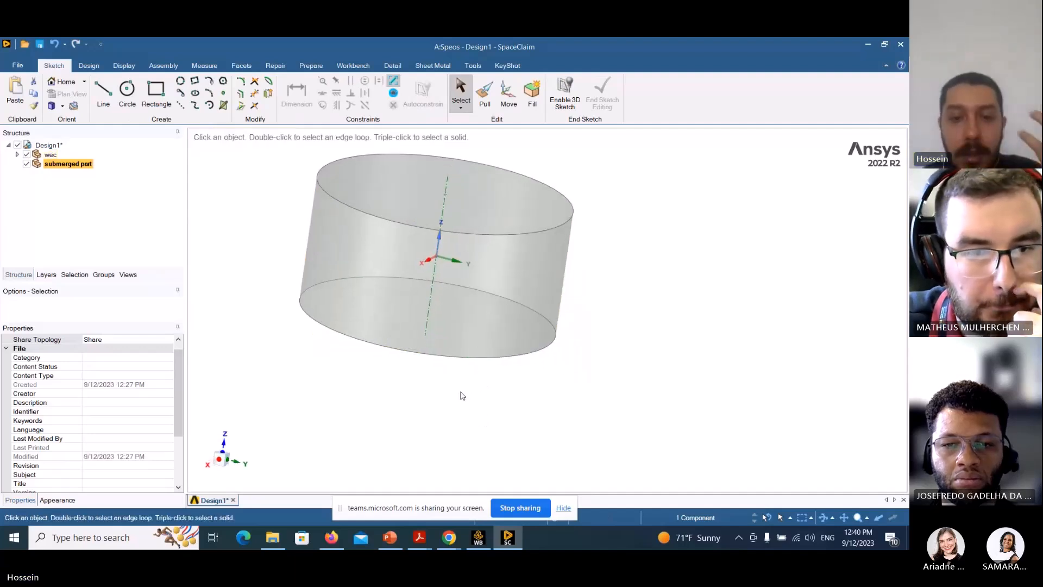
pyautogui.click(459, 311)
# - Delete both the submerged part and wec components from Design1
pyautogui.click(54, 164)
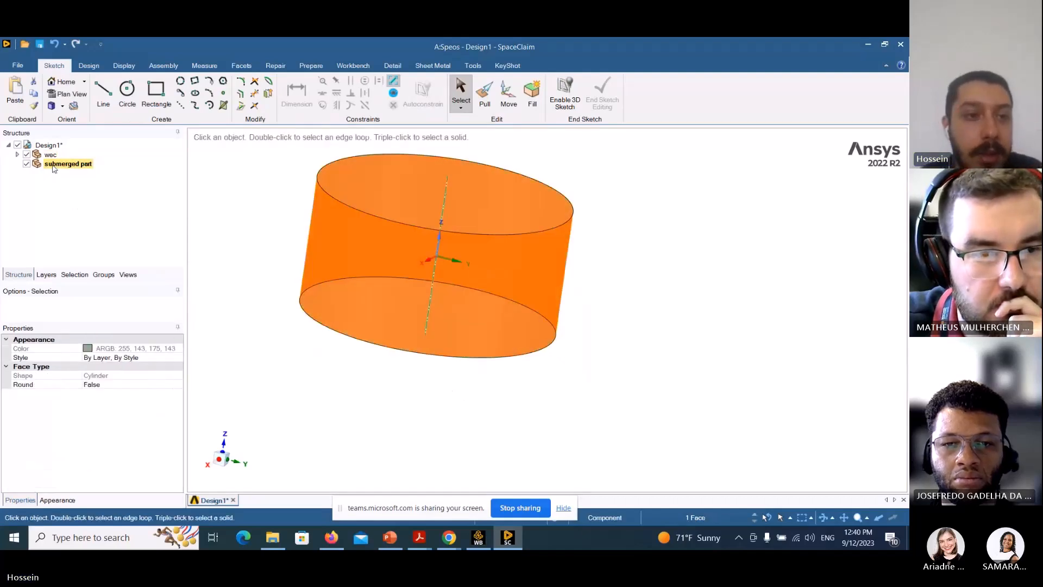
pyautogui.press('Delete')
pyautogui.click(51, 155)
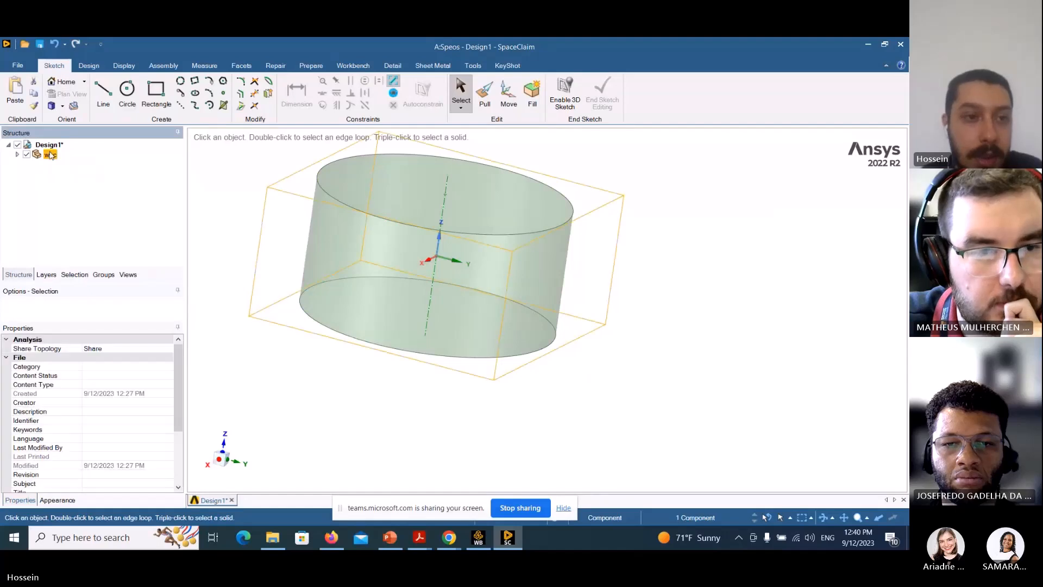
pyautogui.press('Delete')
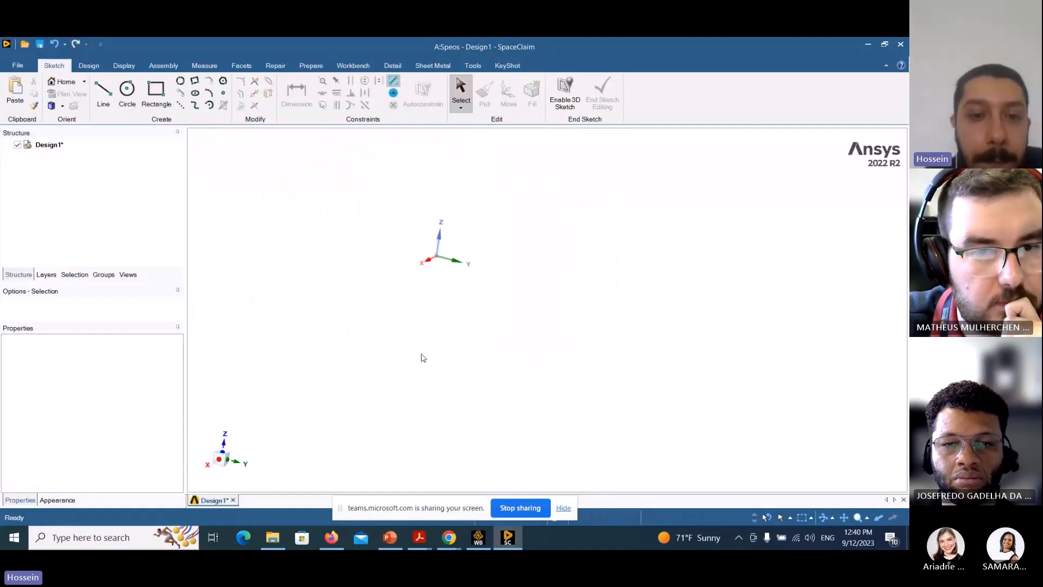
# - Start a new sketch on the YZ plane through the origin and face the view along the X axis
pyautogui.moveTo(422, 354); pyautogui.dragTo(367, 321, button='middle')
pyautogui.scroll(1, 368, 320)
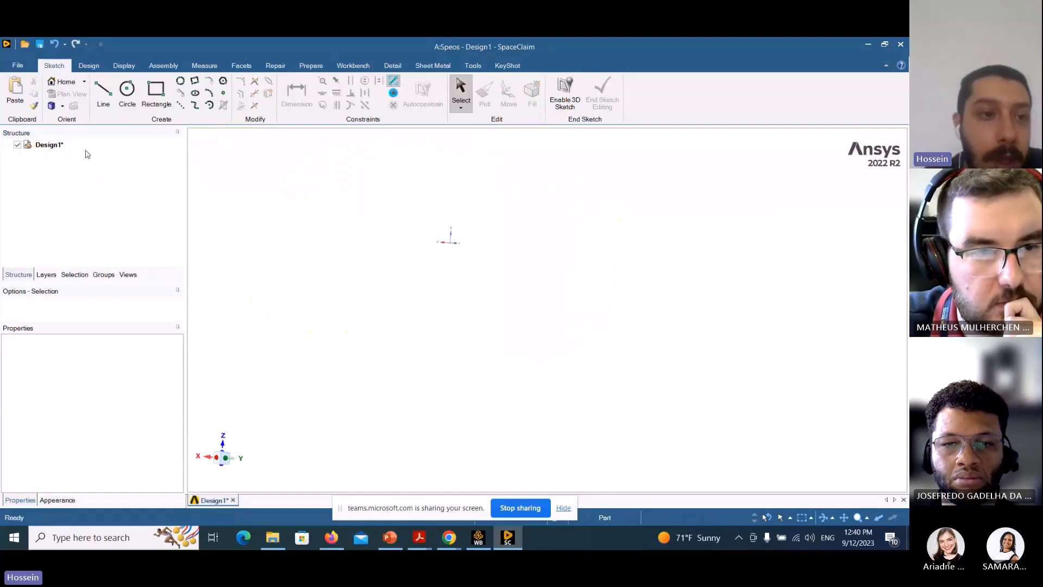
pyautogui.click(60, 145)
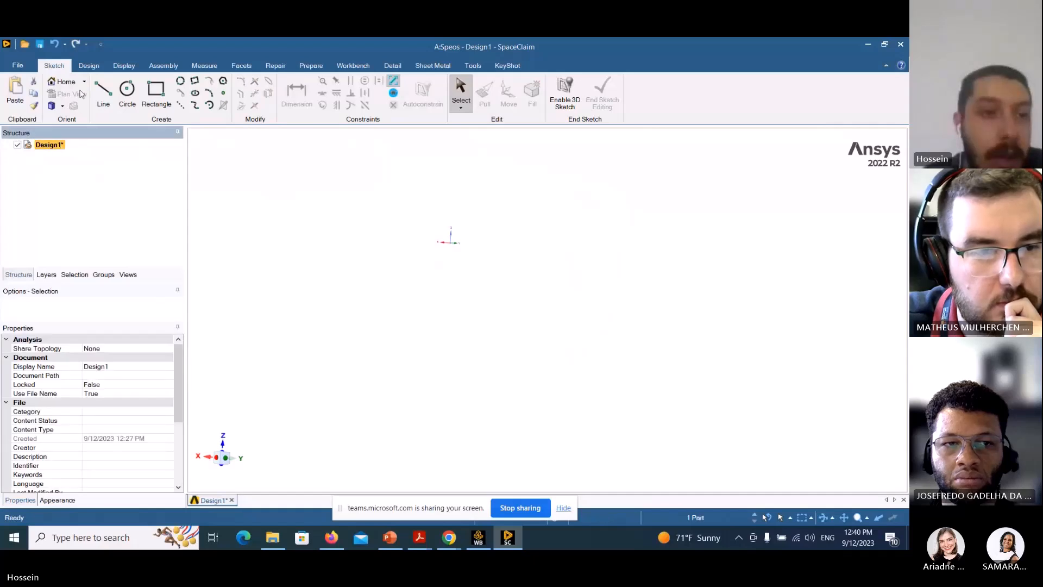
pyautogui.click(89, 65)
pyautogui.click(144, 93)
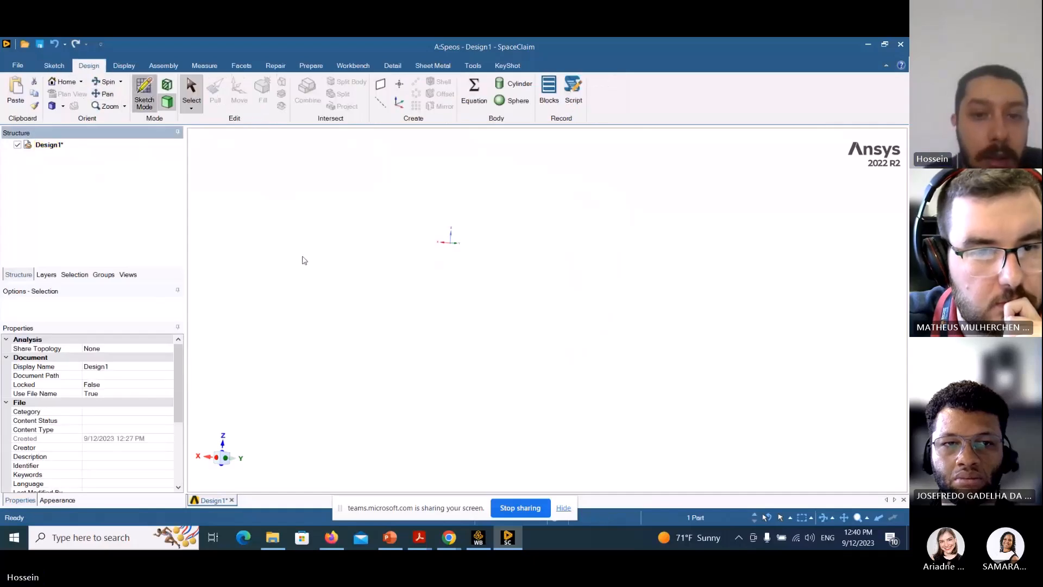
pyautogui.click(451, 250)
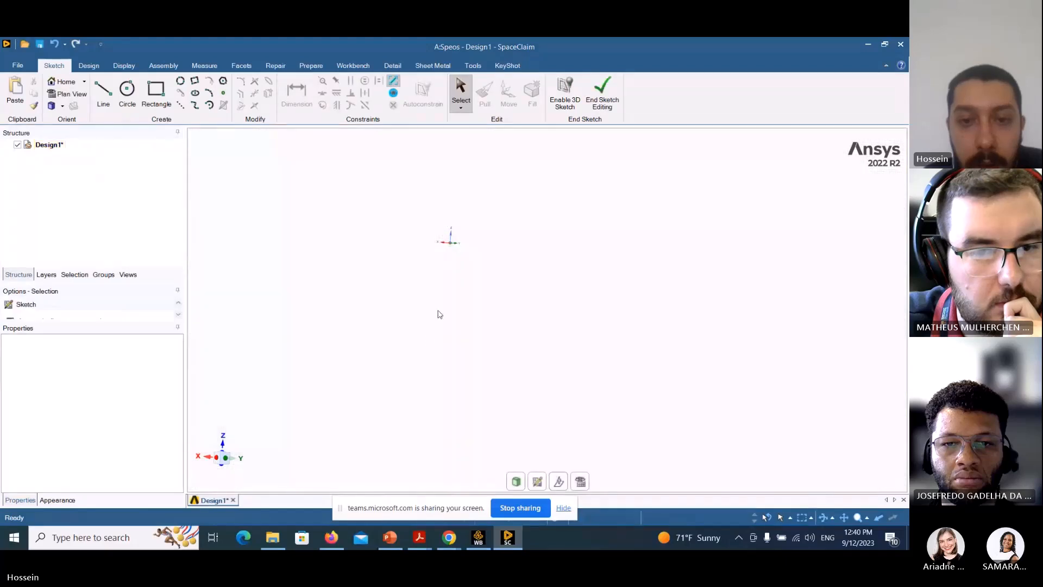
pyautogui.click(209, 459)
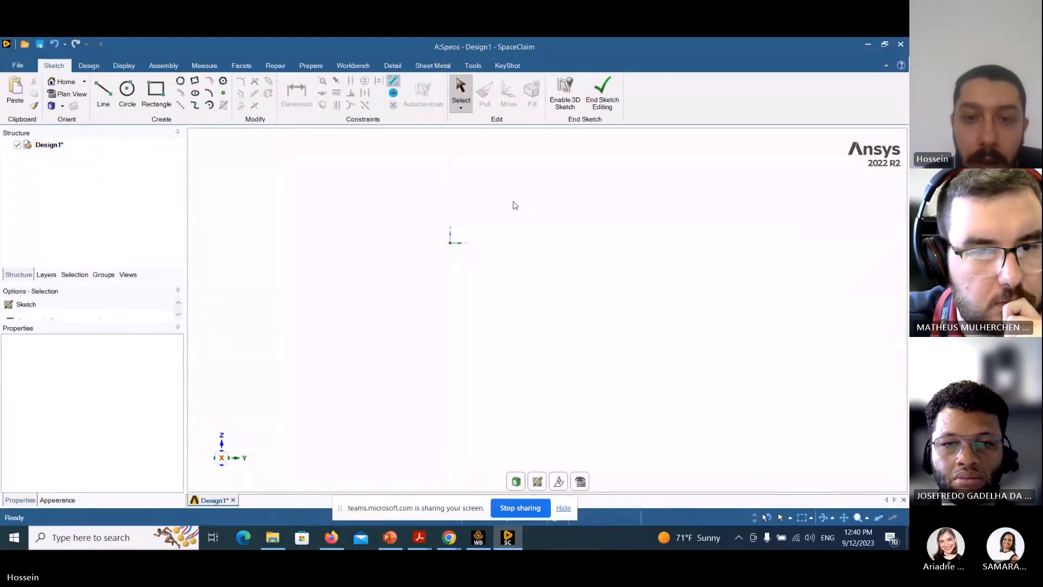
# - Draw a 5000 mm horizontal line from the origin along the positive Y axis
pyautogui.scroll(-1, 515, 205)
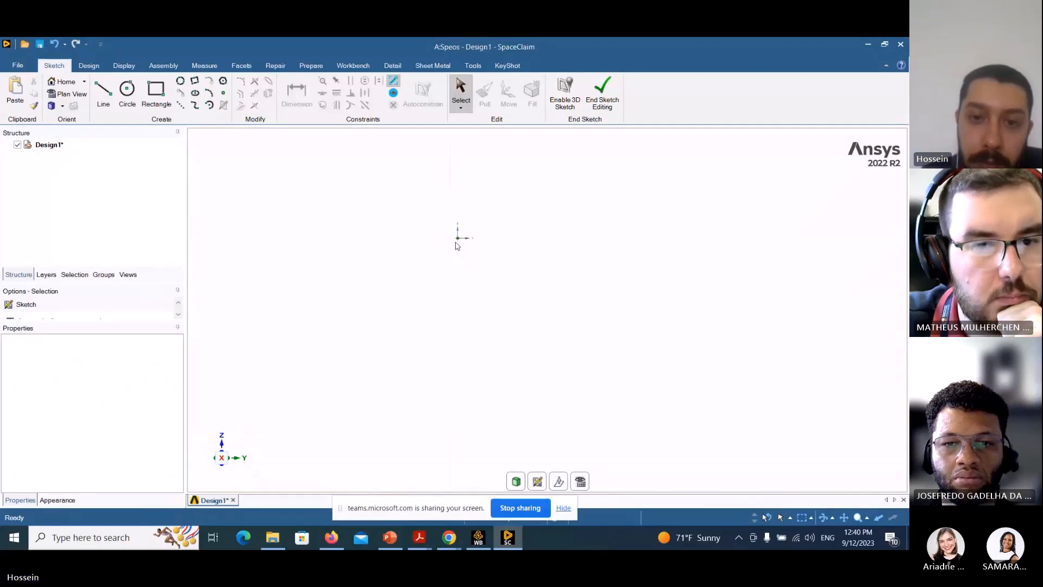
pyautogui.scroll(3, 462, 250)
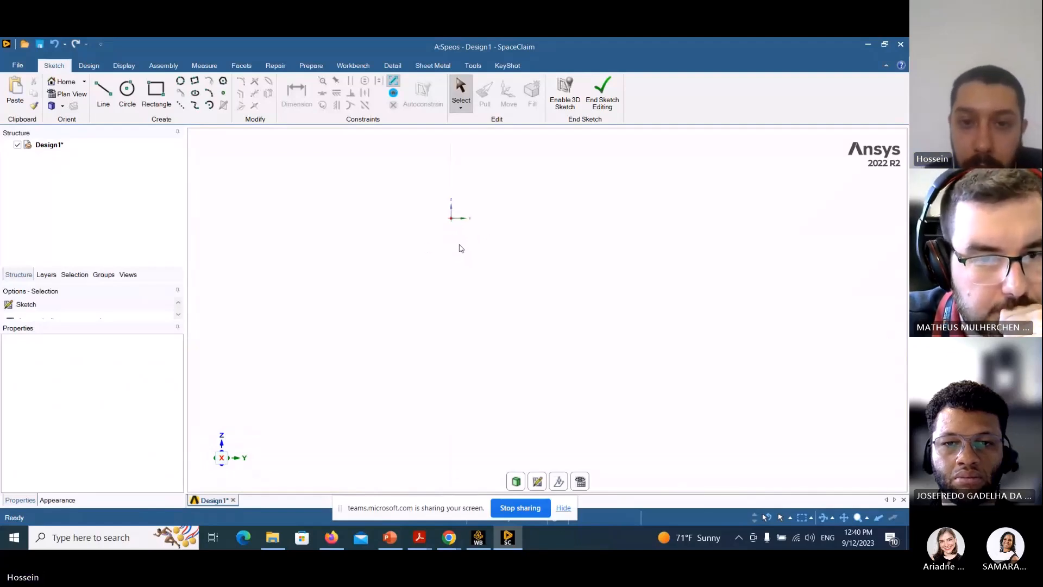
pyautogui.scroll(1, 445, 211)
pyautogui.scroll(2, 458, 231)
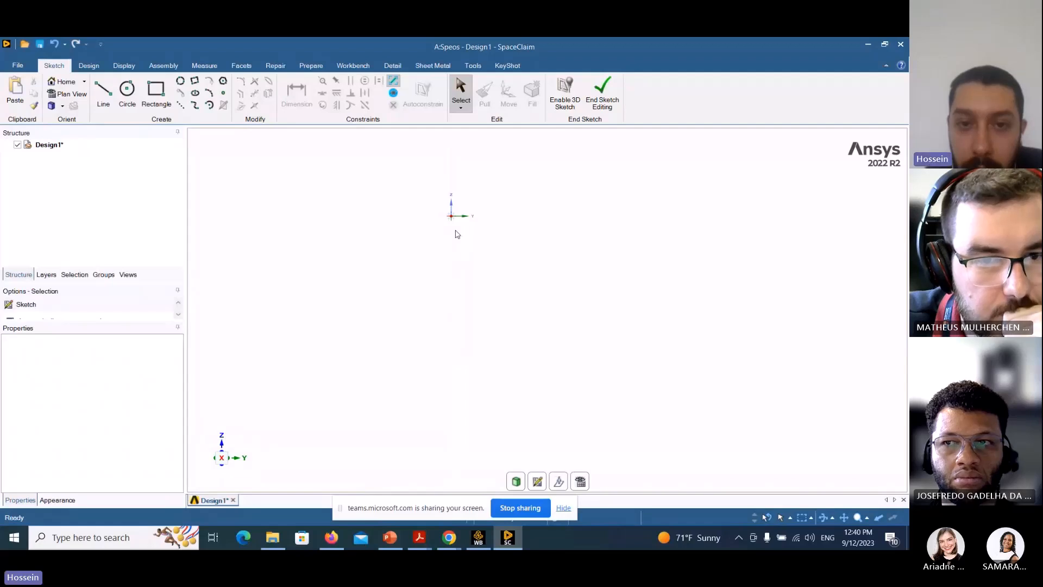
pyautogui.scroll(2, 470, 235)
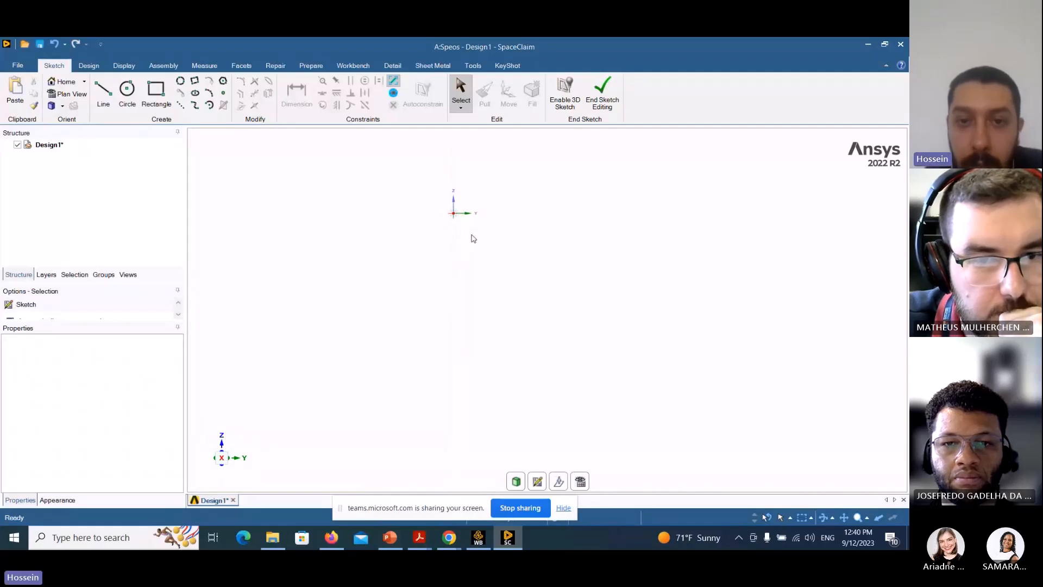
pyautogui.scroll(1, 471, 239)
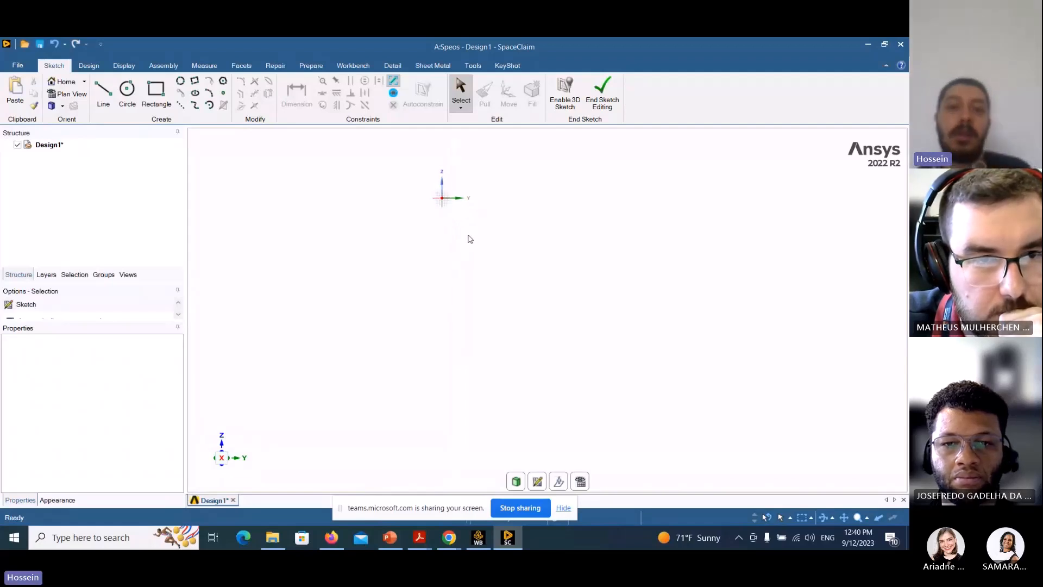
pyautogui.scroll(2, 462, 225)
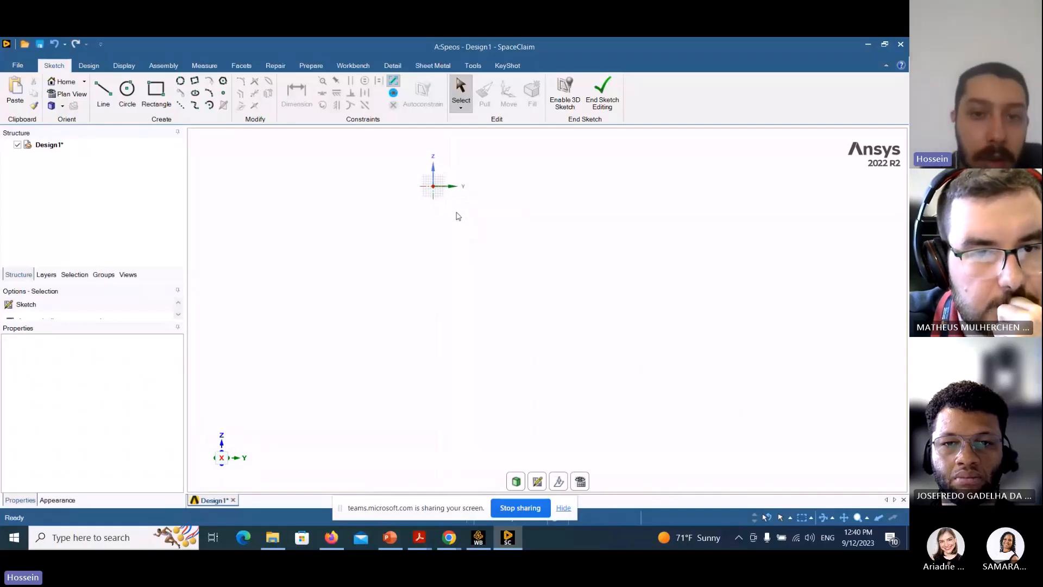
pyautogui.click(103, 92)
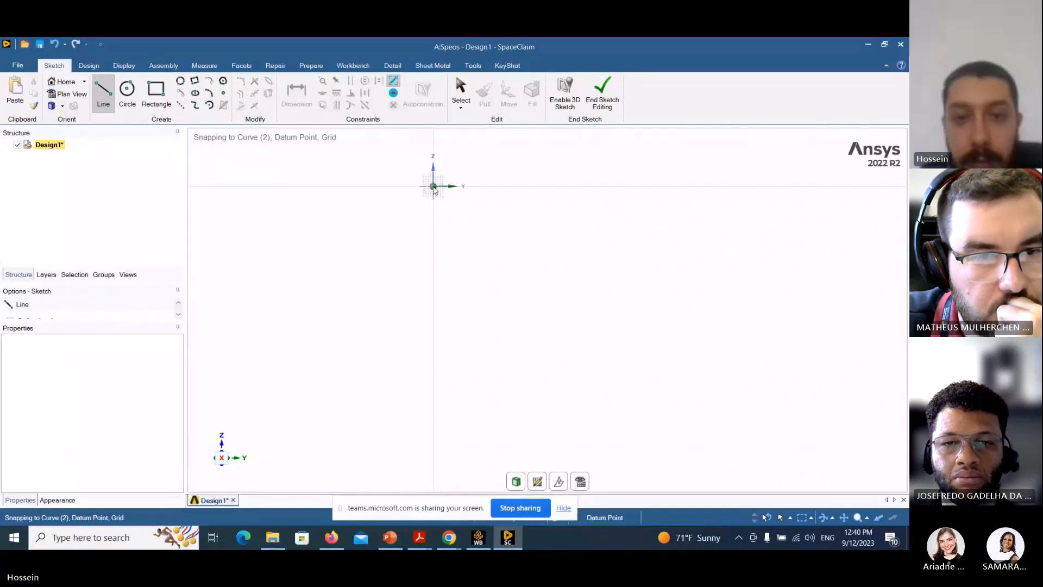
pyautogui.click(433, 187)
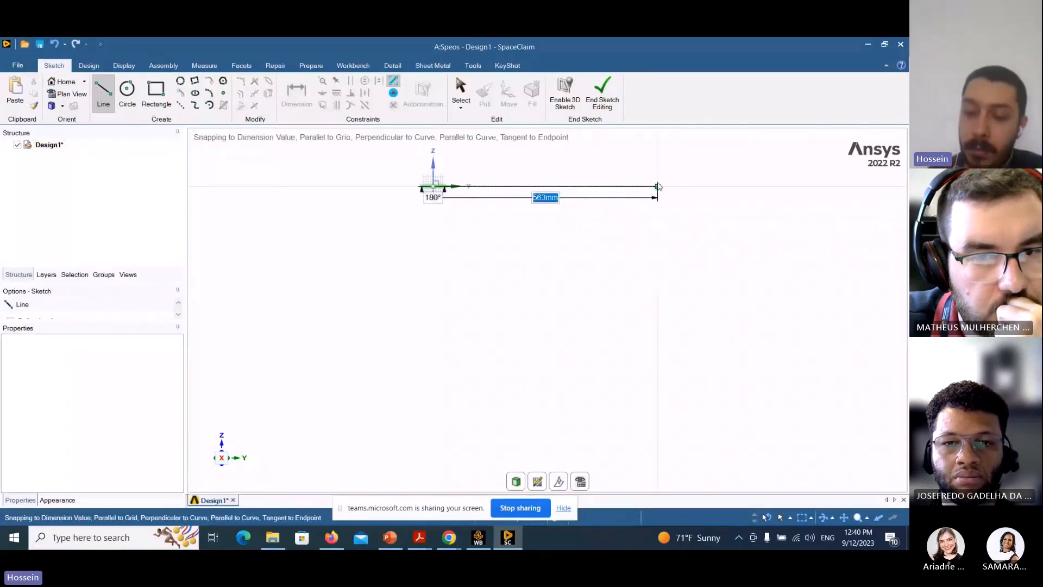
pyautogui.write('10')
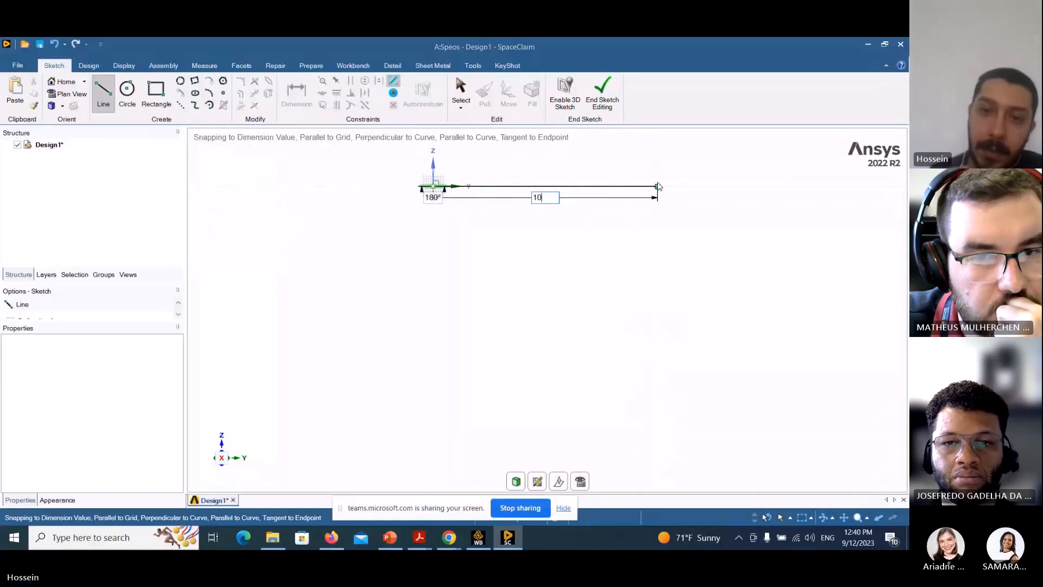
pyautogui.write('001000')
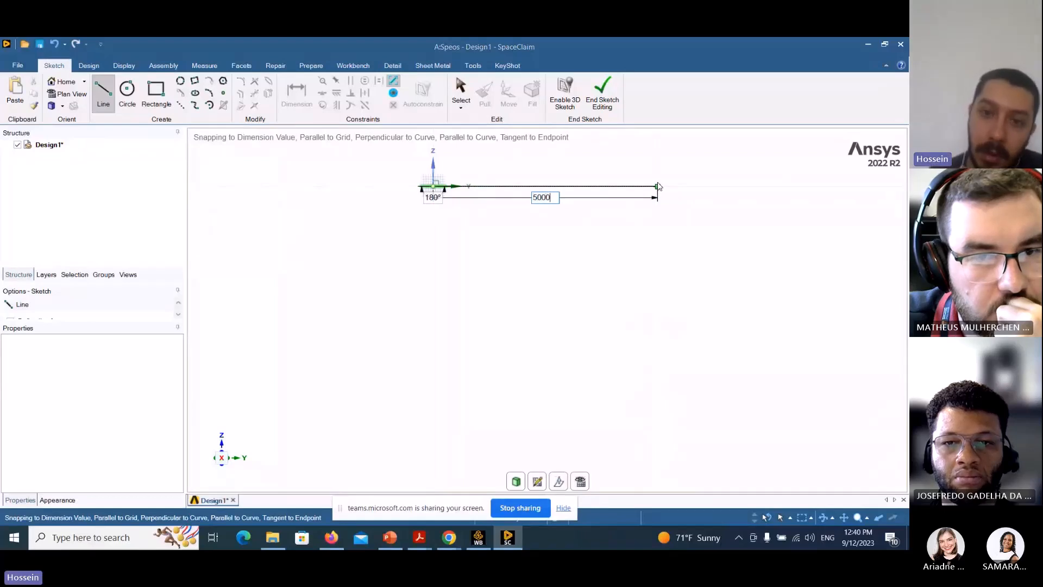
pyautogui.press('Return')
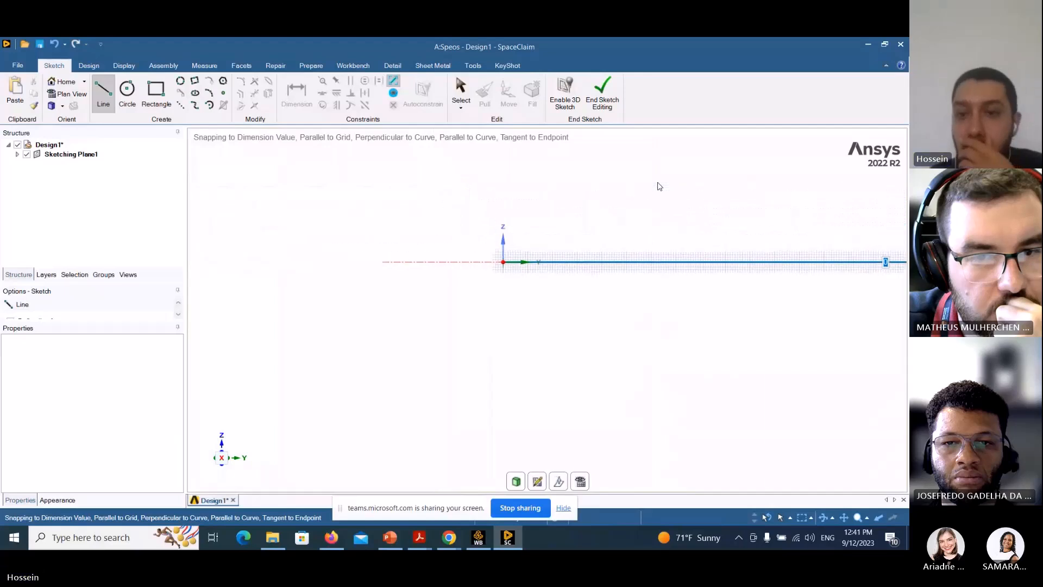
# - Draw a 5000 mm vertical line down from the first line's outer end and a 5000 mm horizontal line back to the Z axis
pyautogui.click(818, 299)
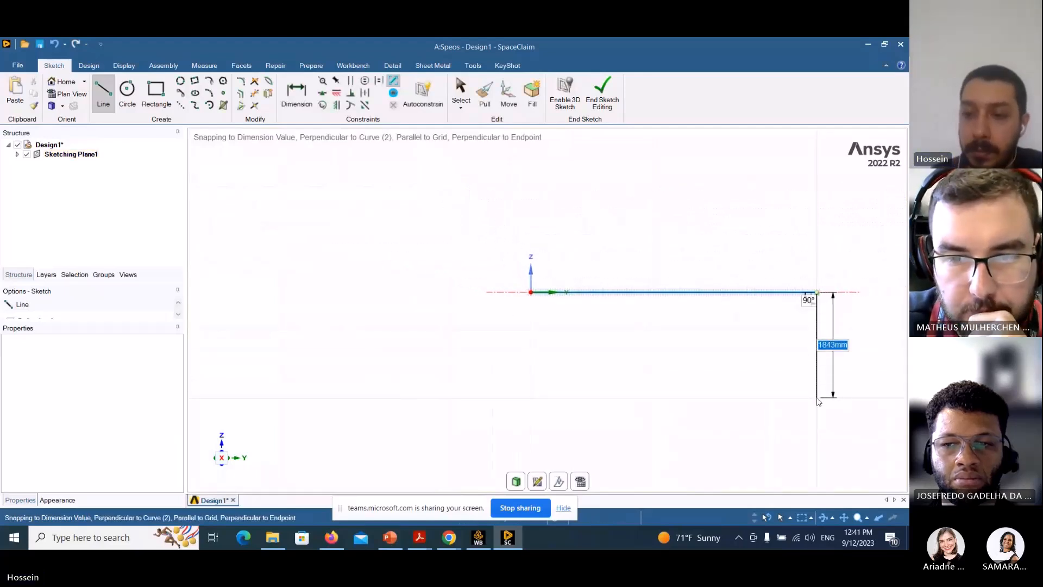
pyautogui.write('5000')
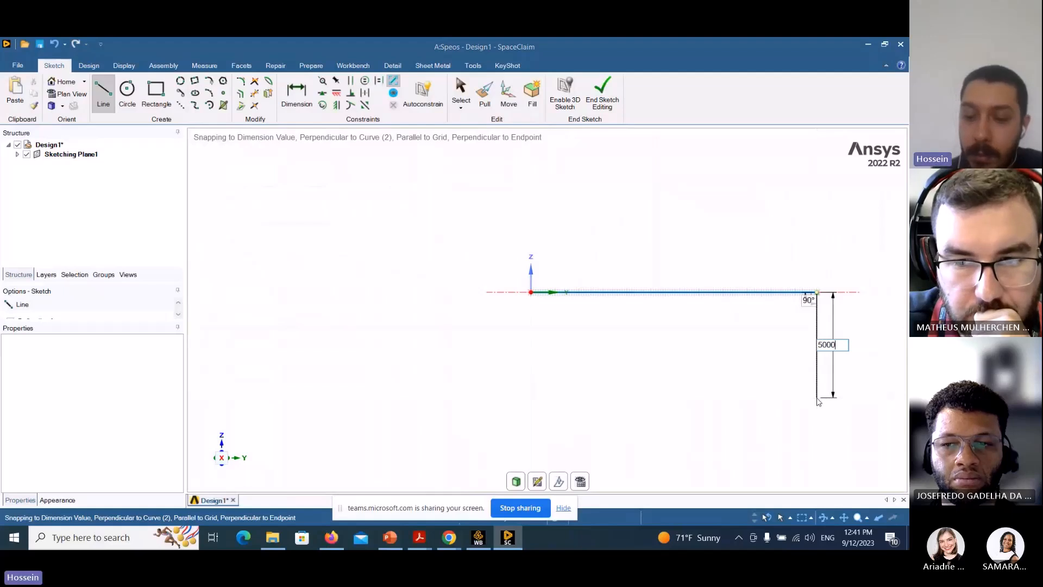
pyautogui.press('Return')
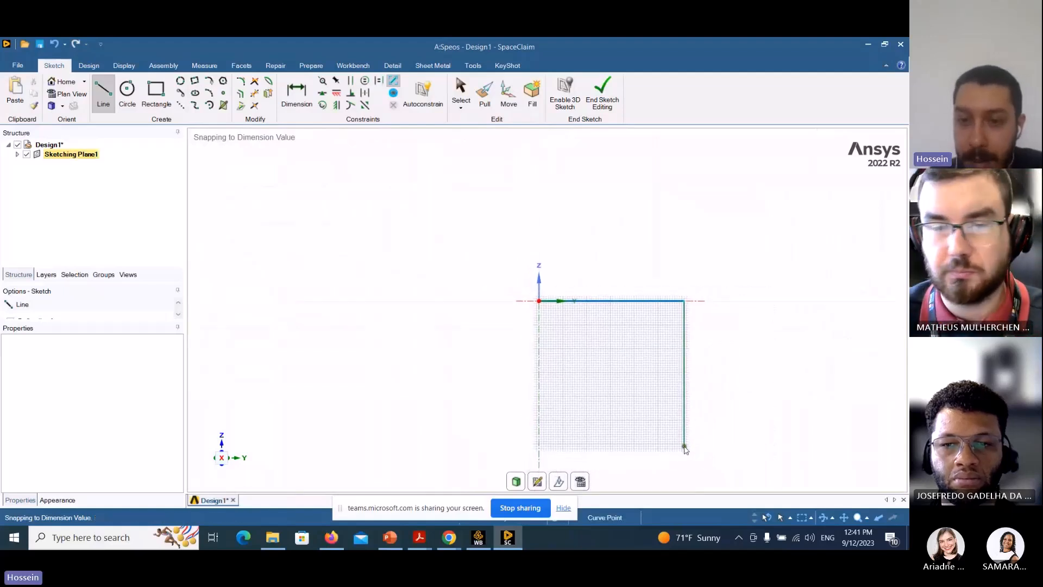
pyautogui.click(684, 447)
pyautogui.write('5000')
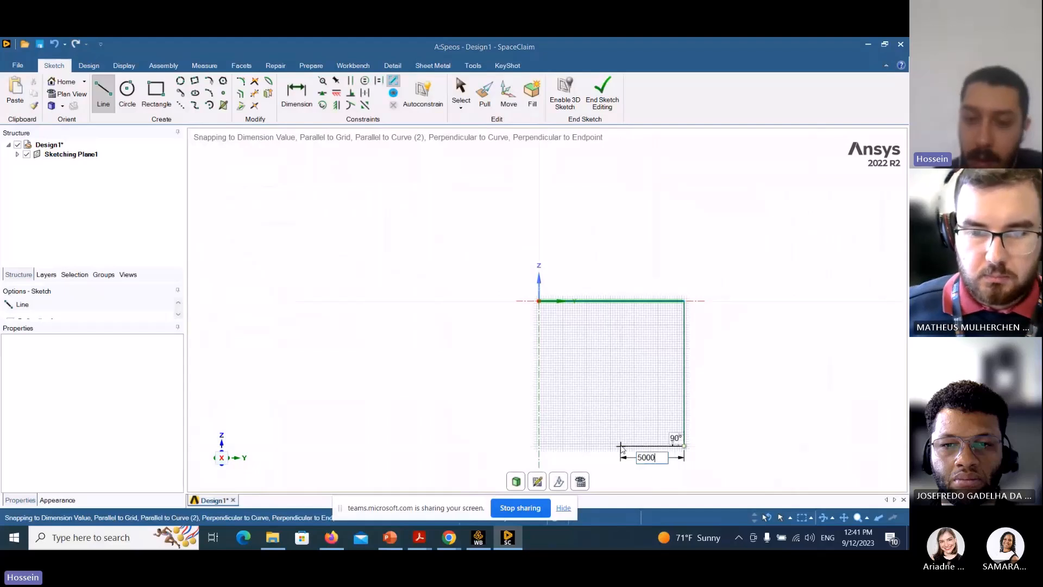
pyautogui.click(539, 446)
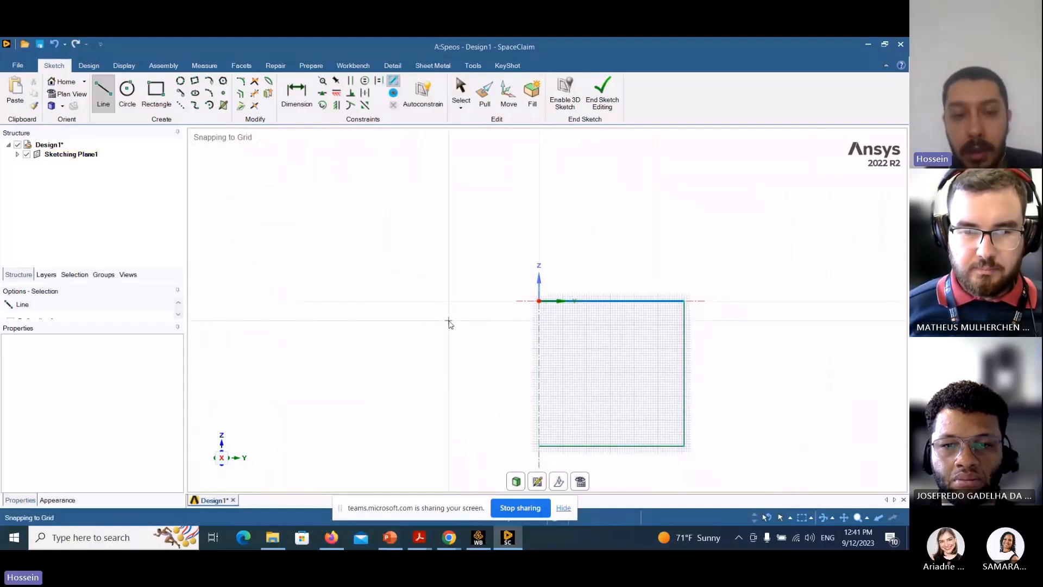
pyautogui.press('Escape')
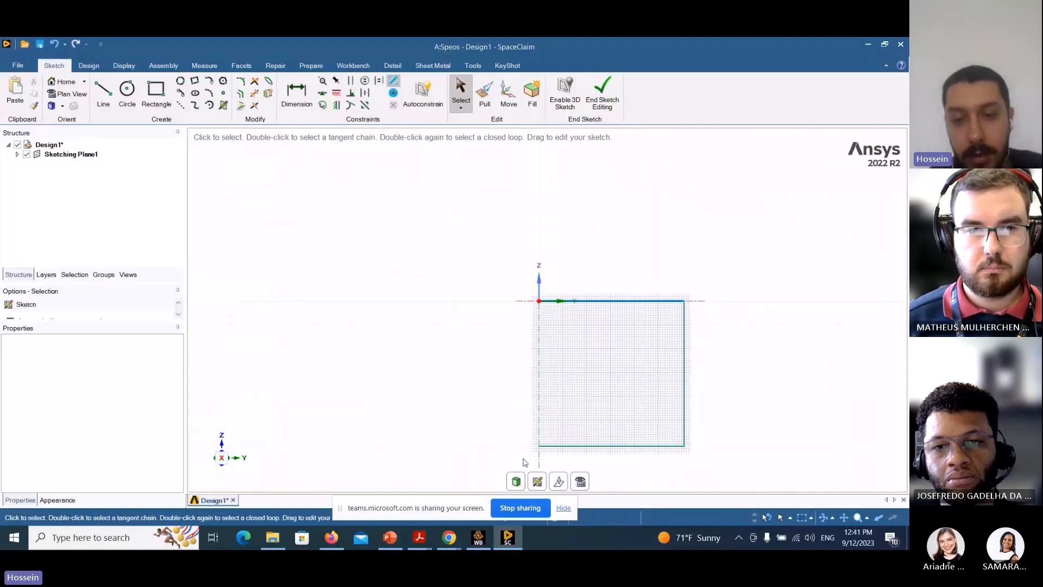
# - Finish the sketch and revolve its three lines a full turn about the Z axis into a solid cylinder
pyautogui.click(516, 482)
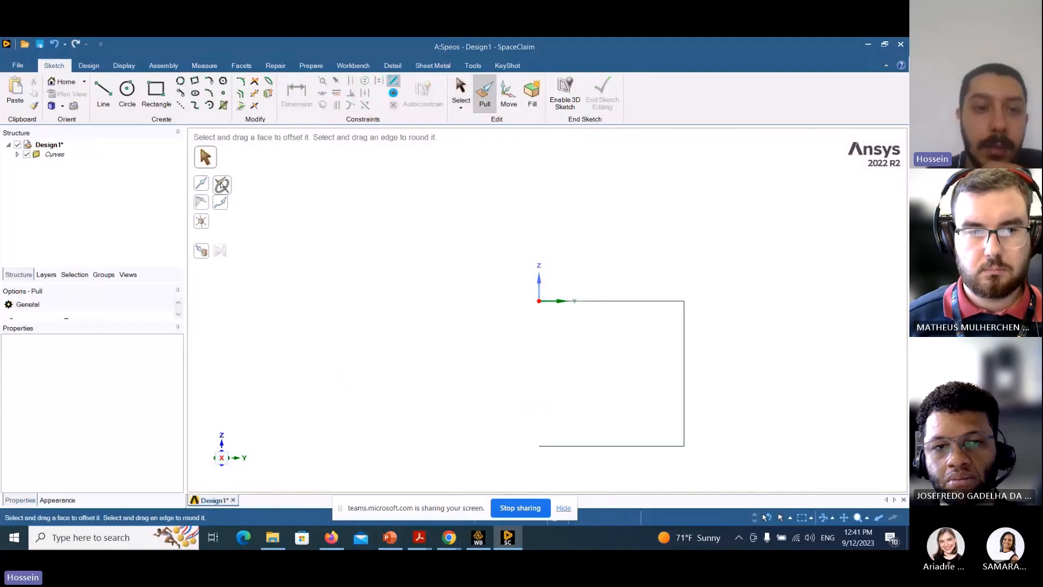
pyautogui.click(221, 185)
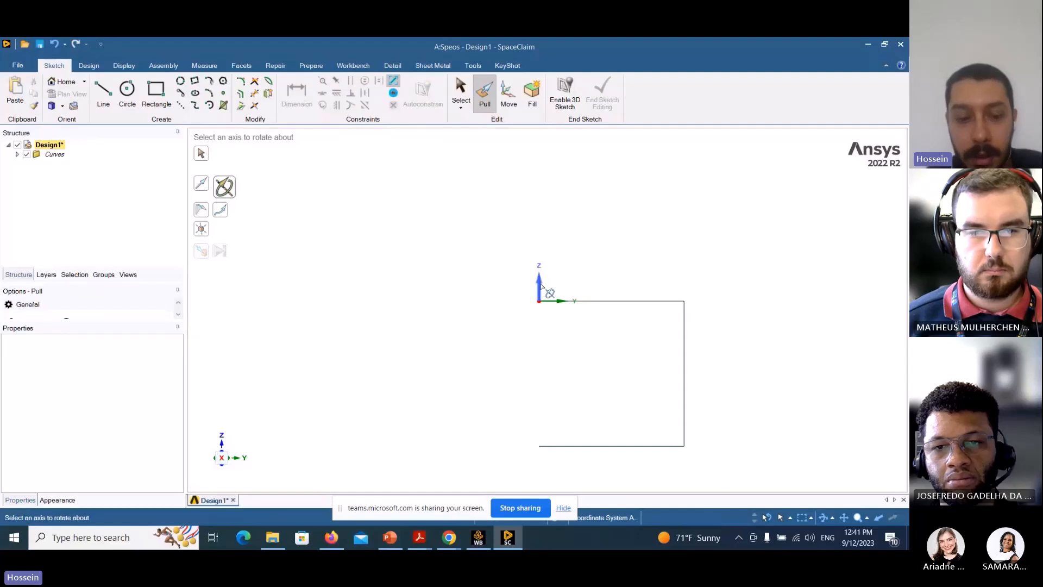
pyautogui.click(540, 286)
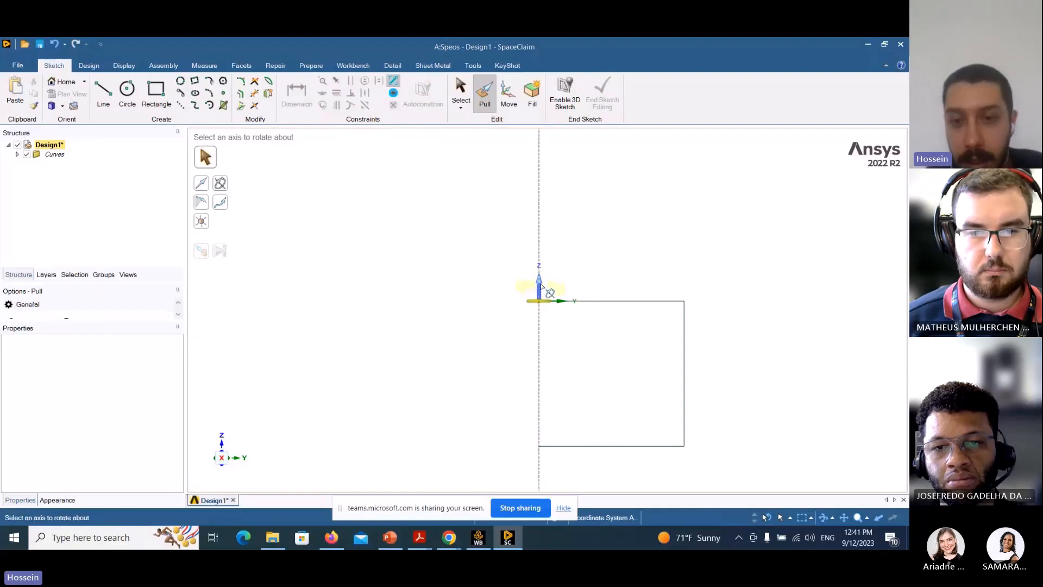
pyautogui.click(629, 304)
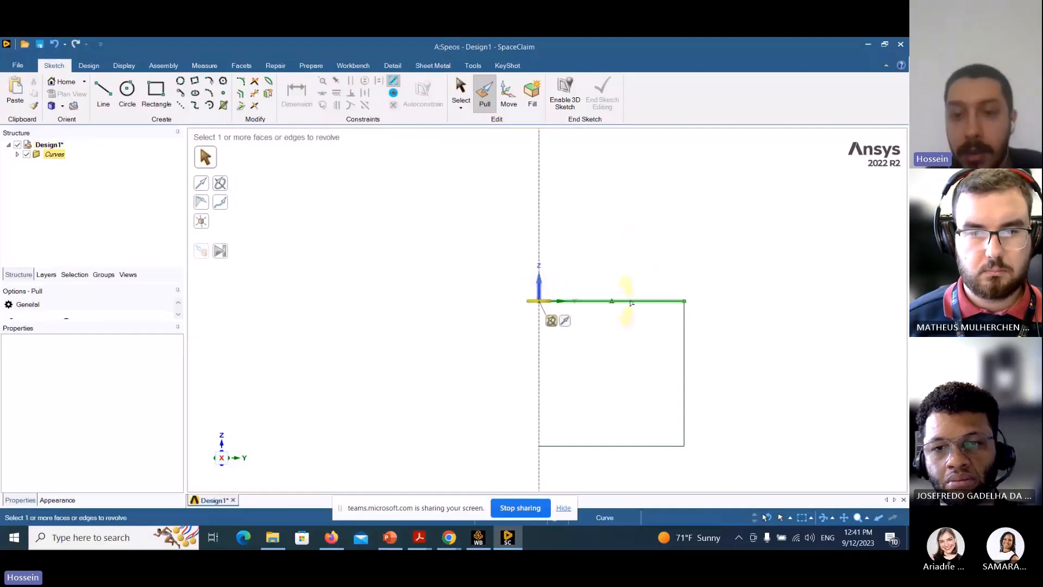
pyautogui.keyDown('ctrl'); pyautogui.click(684, 356); pyautogui.keyUp('ctrl')
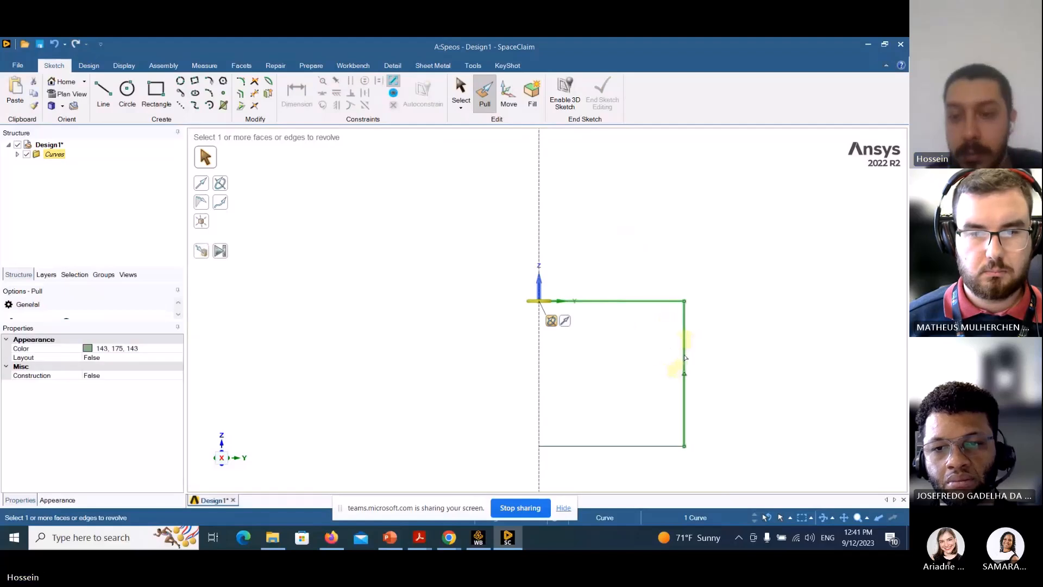
pyautogui.keyDown('ctrl'); pyautogui.click(618, 445); pyautogui.keyUp('ctrl')
pyautogui.click(221, 252)
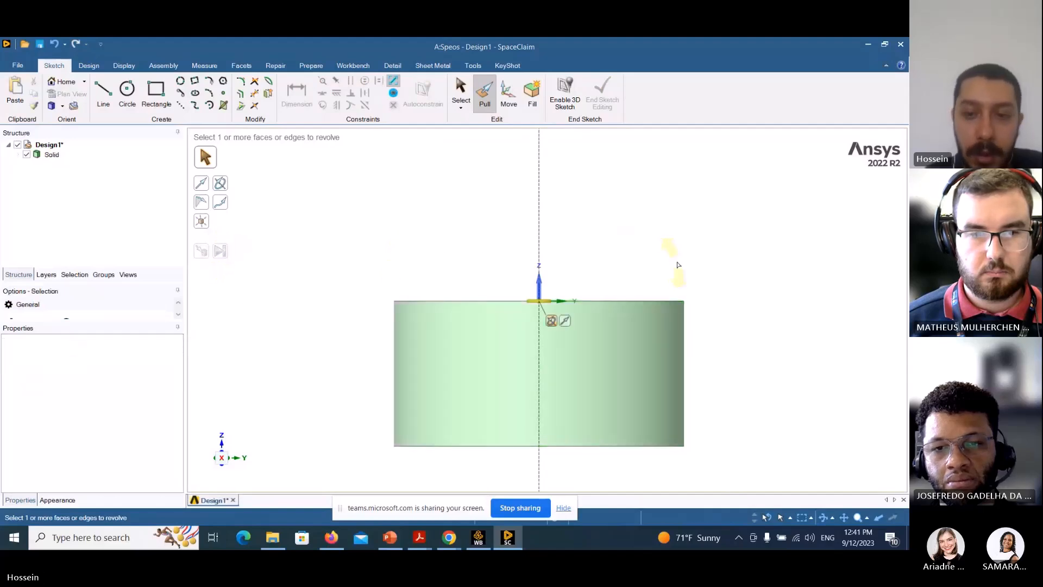
pyautogui.press('Escape')
# - Examine the revolved cylinder's top face and side wall from several viewing angles
pyautogui.moveTo(743, 283); pyautogui.dragTo(713, 237, button='middle')
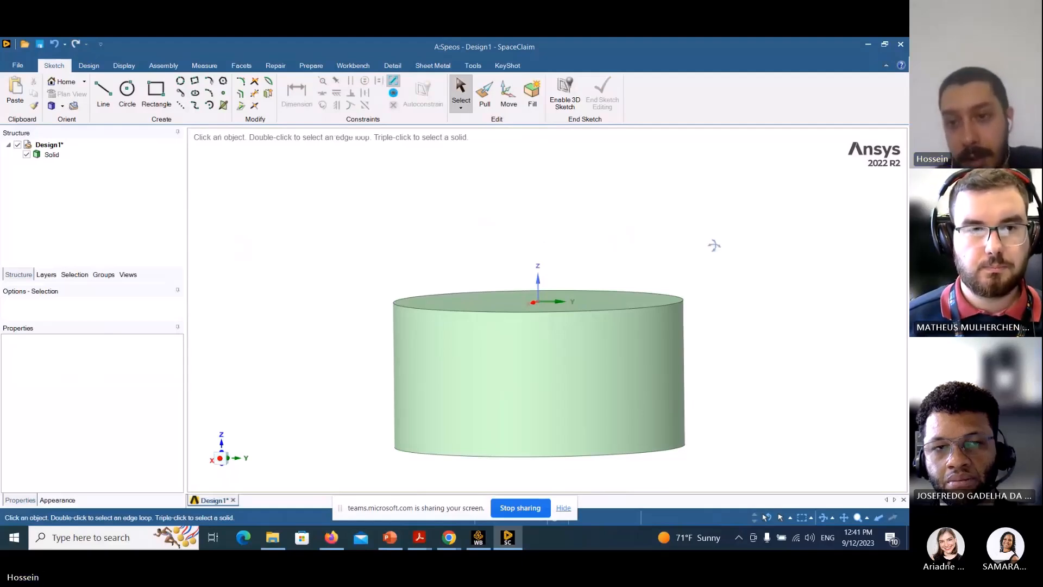
pyautogui.press('h')
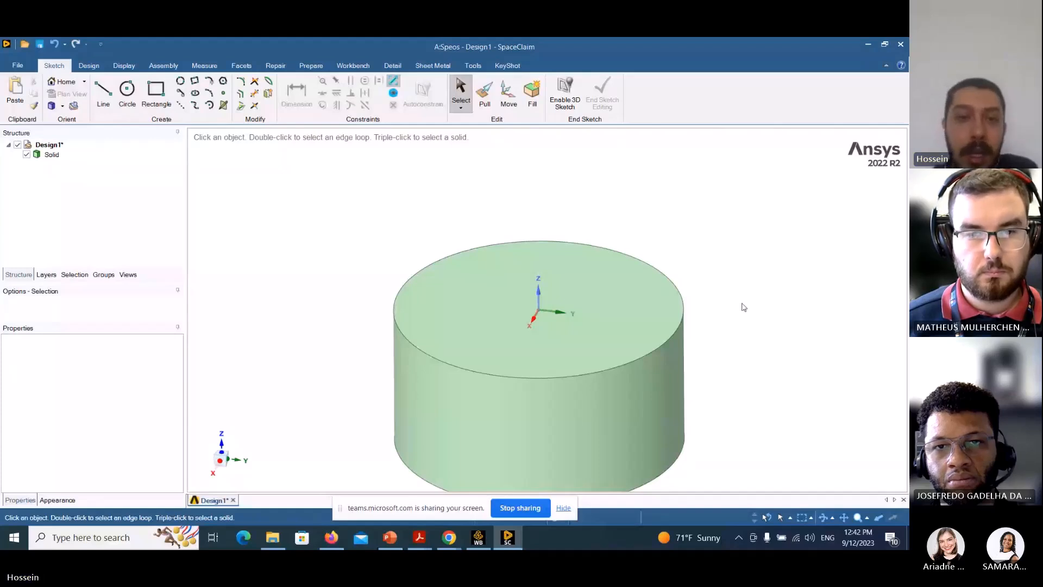
pyautogui.scroll(2, 754, 374)
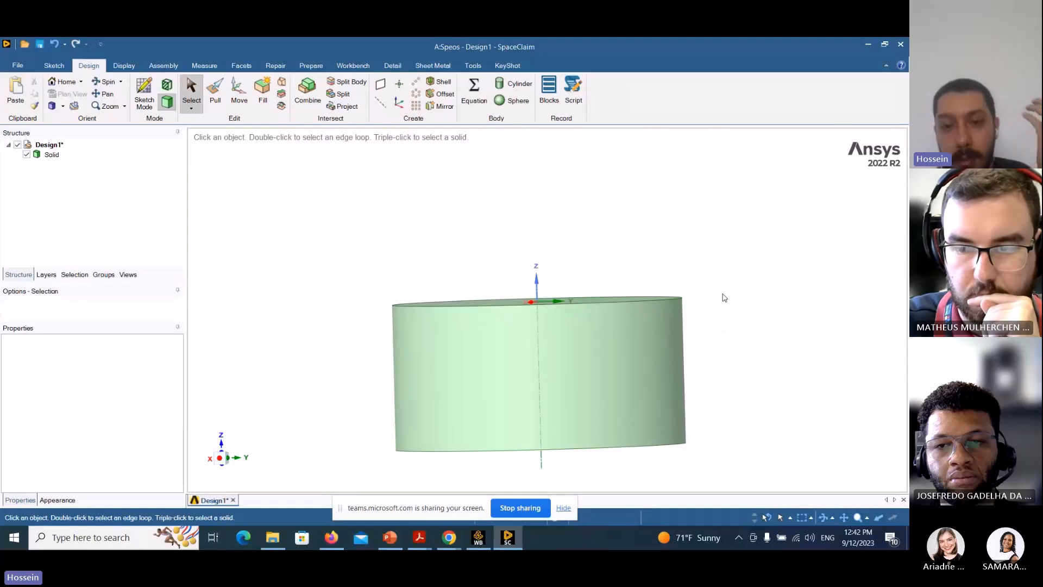
pyautogui.moveTo(360, 286); pyautogui.dragTo(360, 342, button='middle')
pyautogui.click(562, 287)
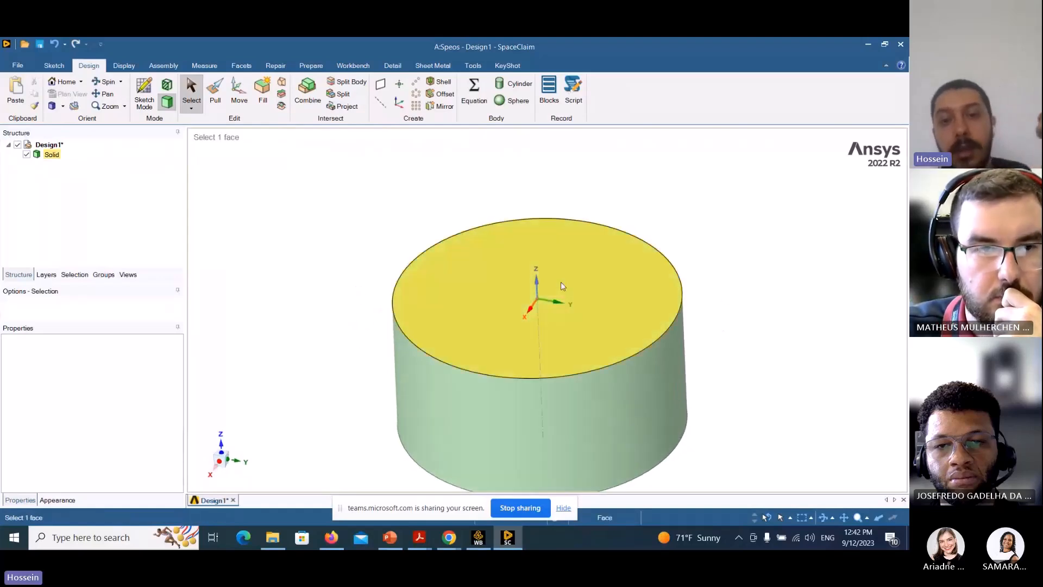
pyautogui.click(310, 369)
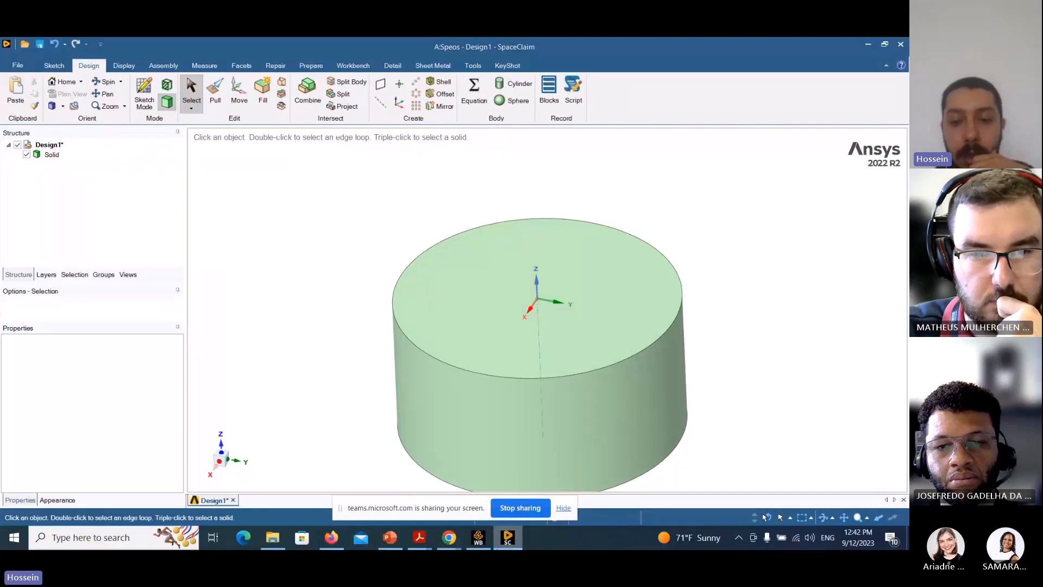
pyautogui.moveTo(478, 538)
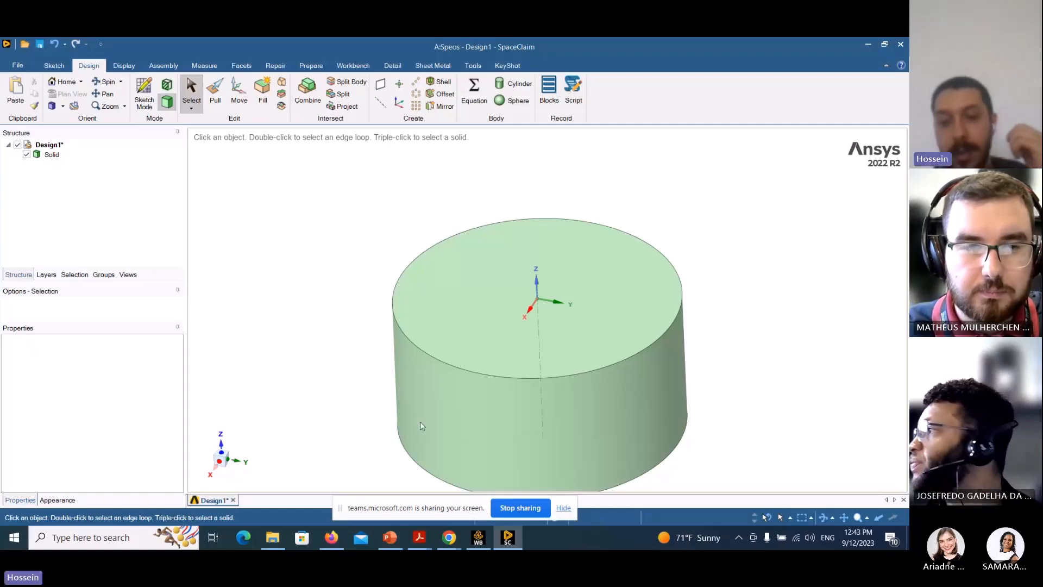
pyautogui.click(429, 446)
pyautogui.click(336, 365)
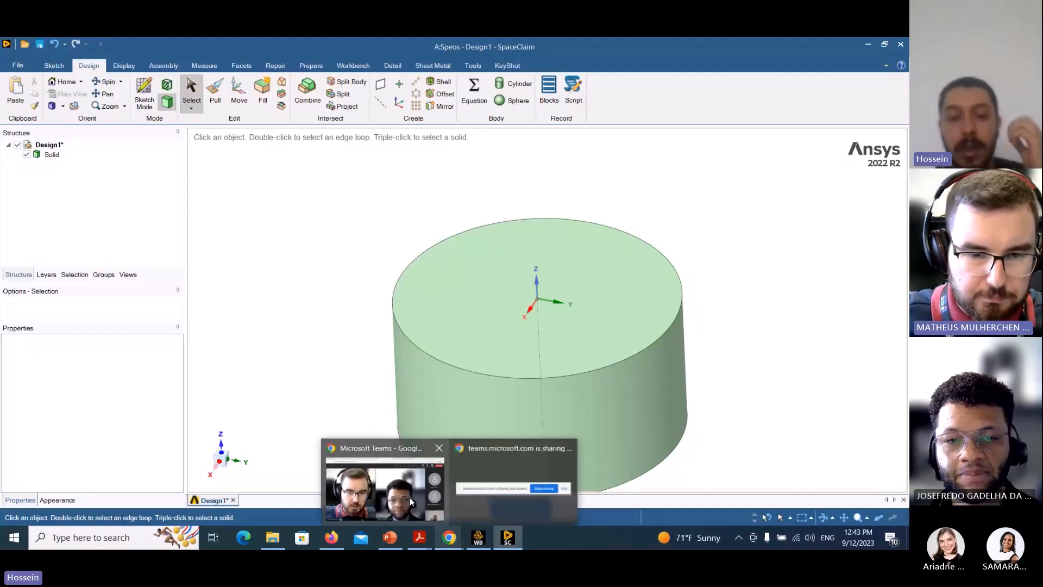
# - Switch to the Microsoft Teams meeting in Chrome and leave the call
pyautogui.click(410, 496)
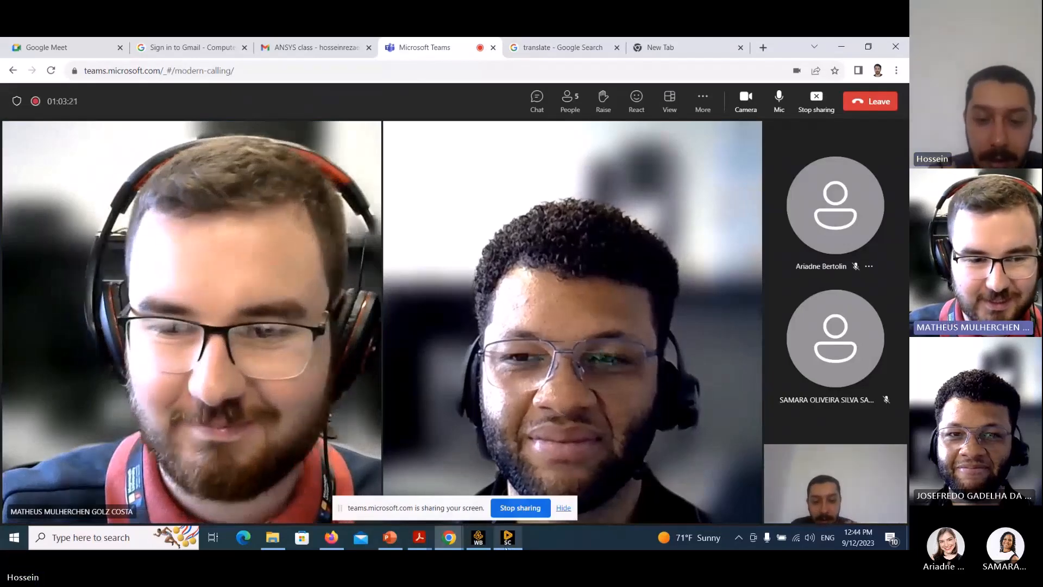
pyautogui.moveTo(506, 548)
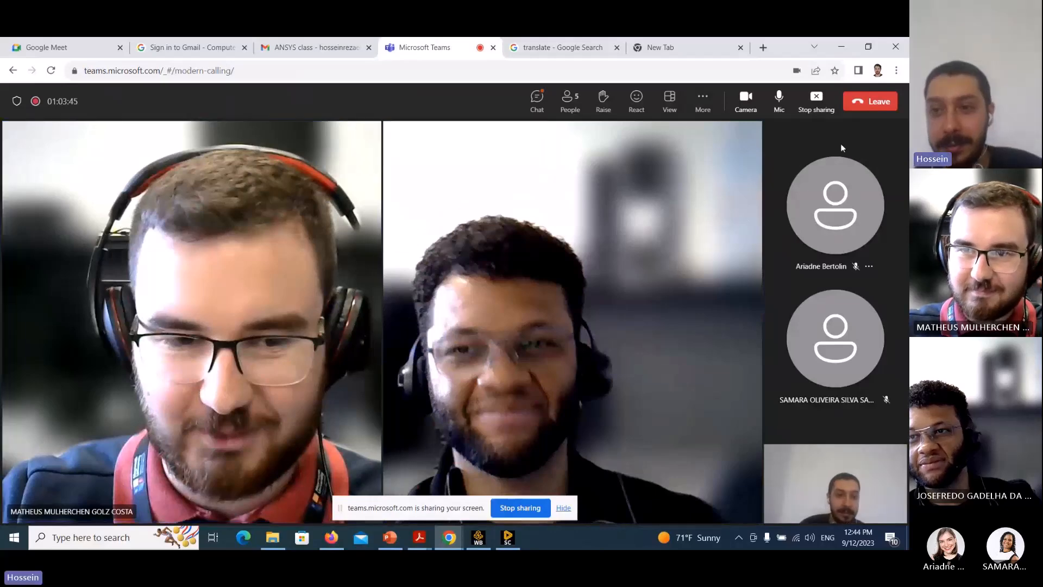
pyautogui.click(888, 99)
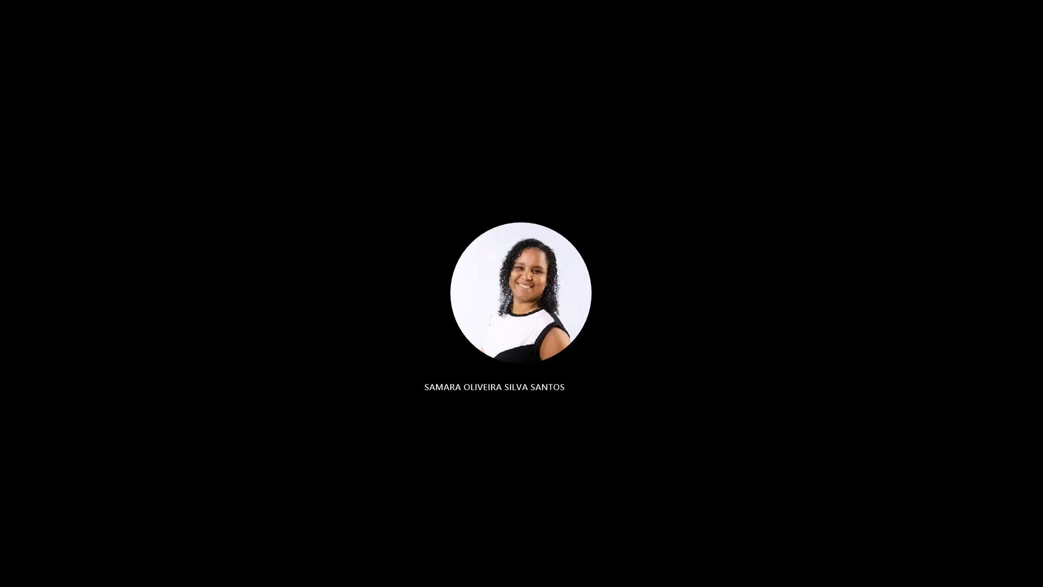